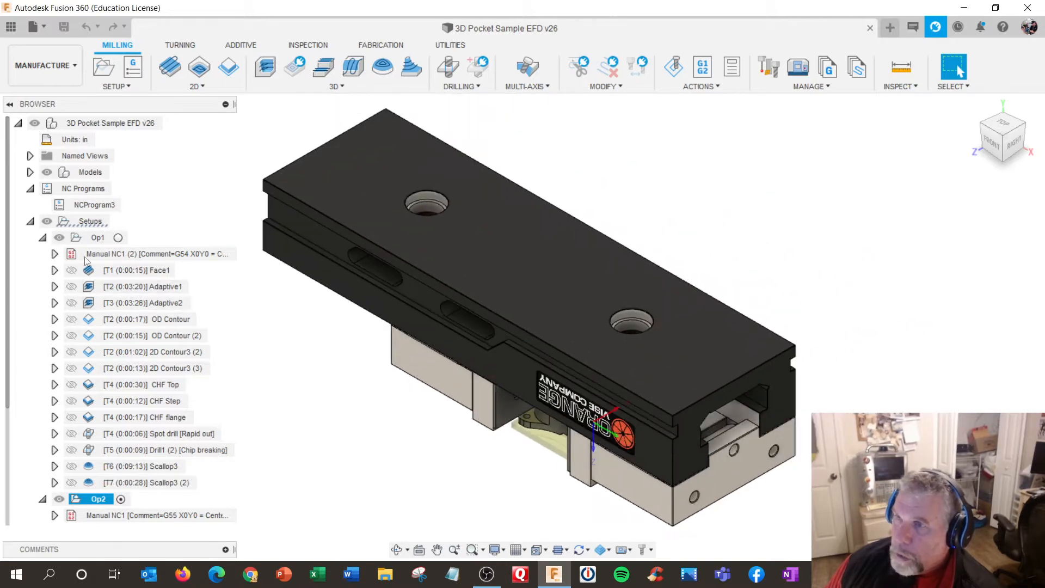
- Expand the 3D Pocket Sample model in the browser and check the G55 vise by hiding and reshowing it
click(30, 172)
click(42, 188)
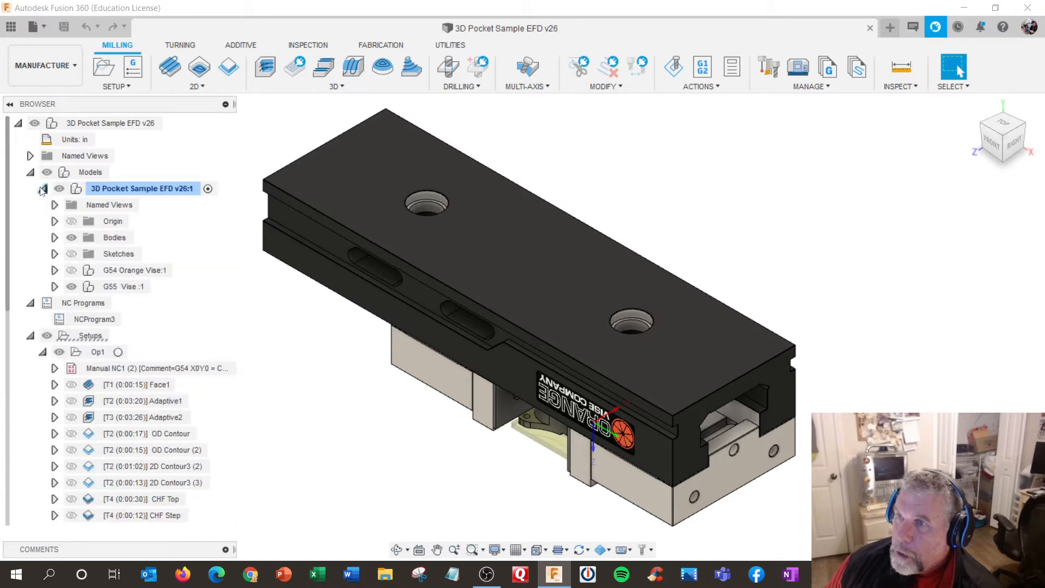
click(71, 286)
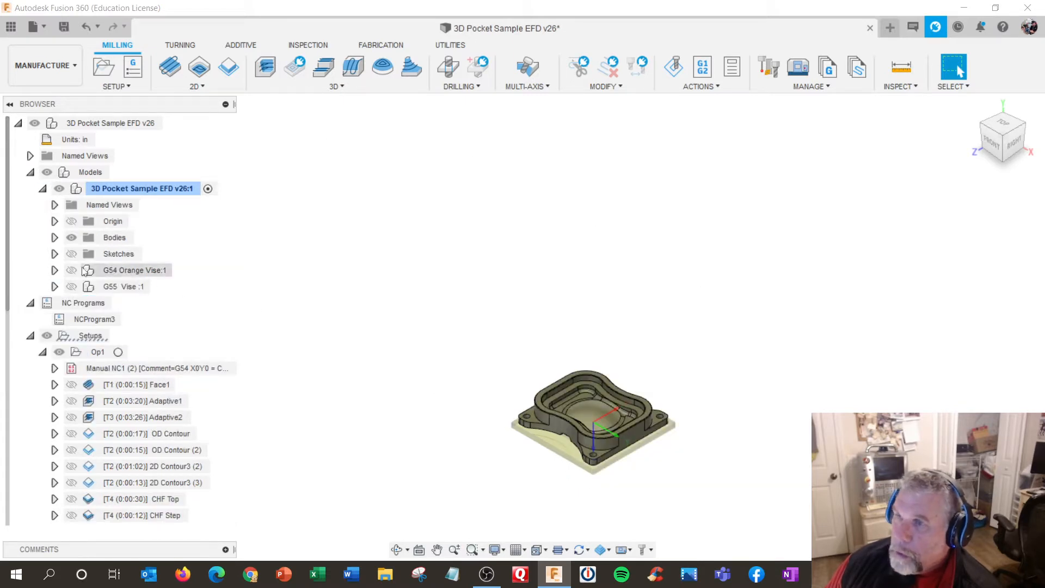
click(72, 286)
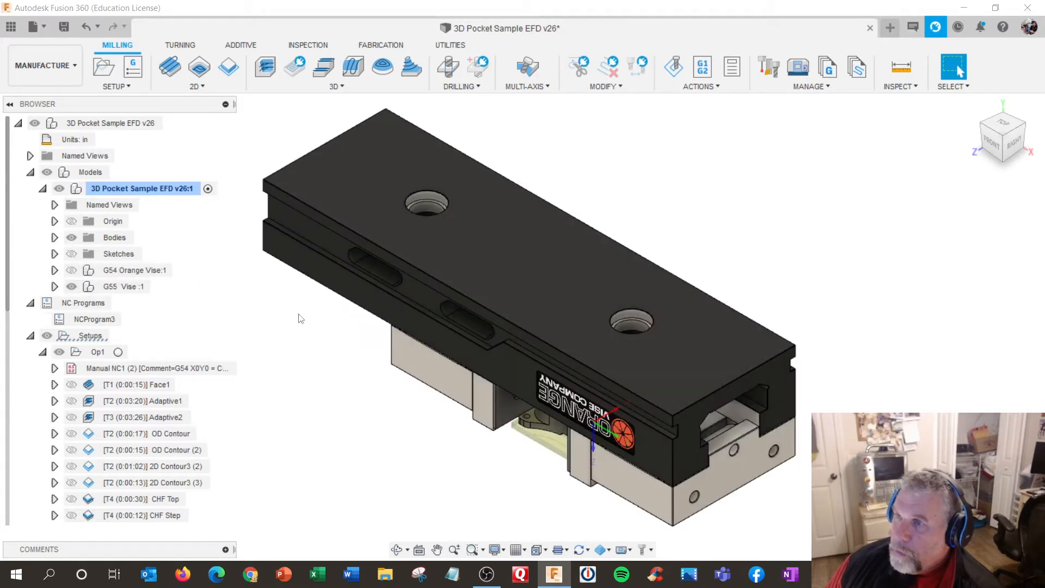
- Activate the Op2 setup and show the options for syncing view and visibility with the active setup
scroll(207, 400, down, 5)
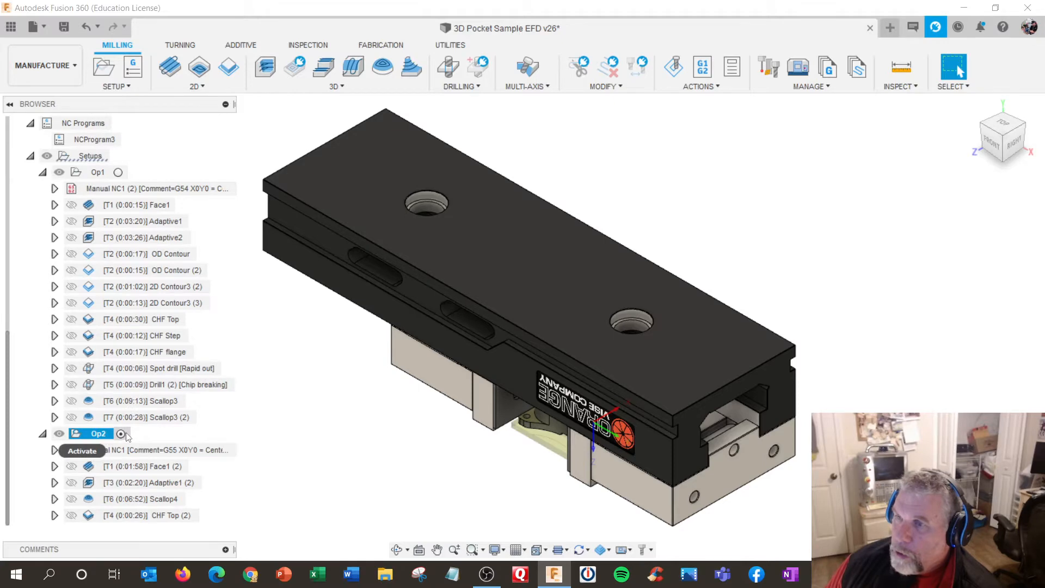
click(121, 434)
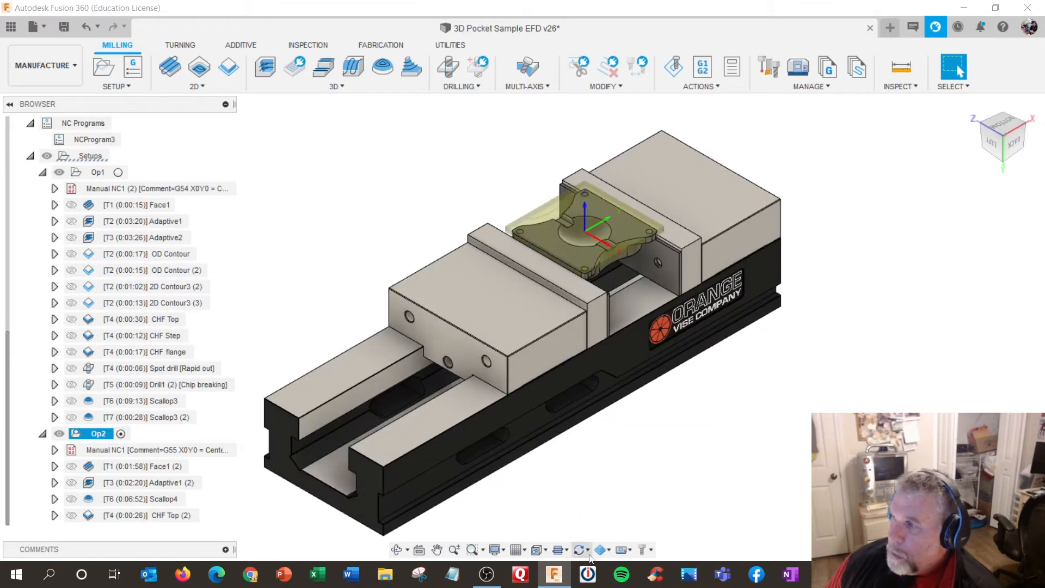
click(588, 551)
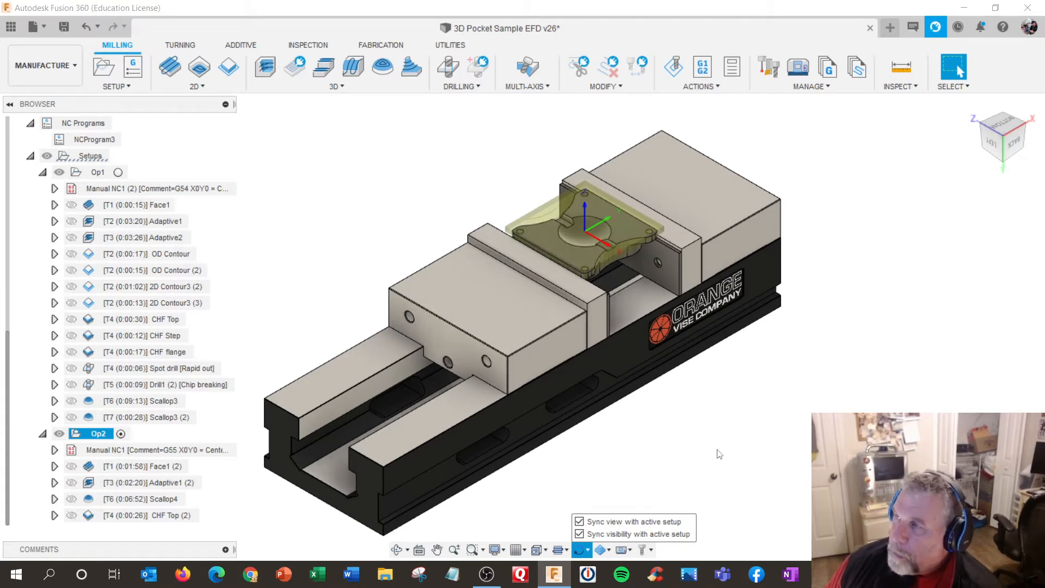
- Examine from several angles how the Op2 part and its stock sit between the vise jaws
shift+middle_drag(716, 444, 690, 412)
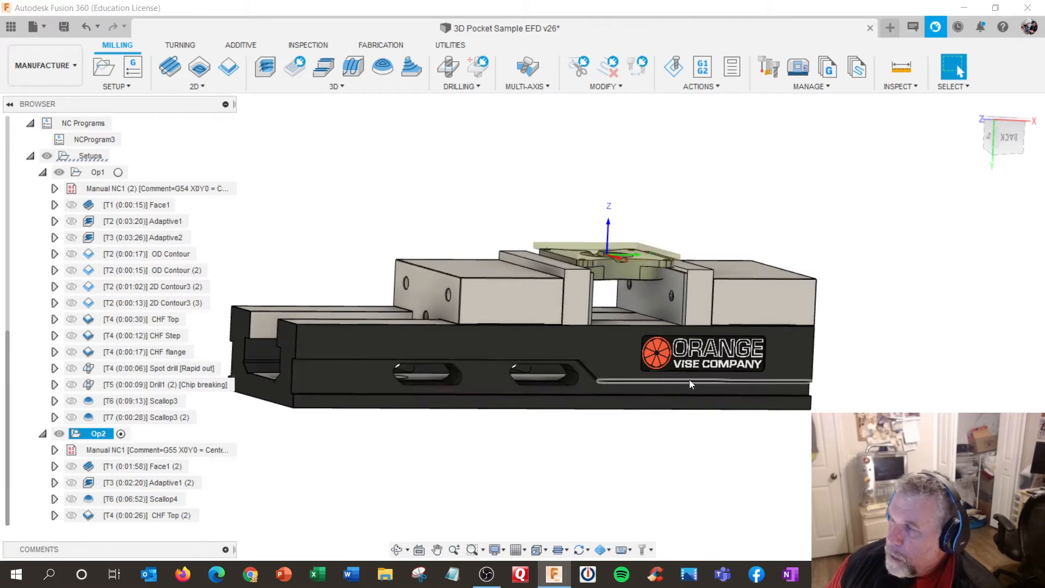
scroll(677, 362, up, 3)
shift+middle_drag(620, 258, 632, 315)
scroll(633, 315, down, 4)
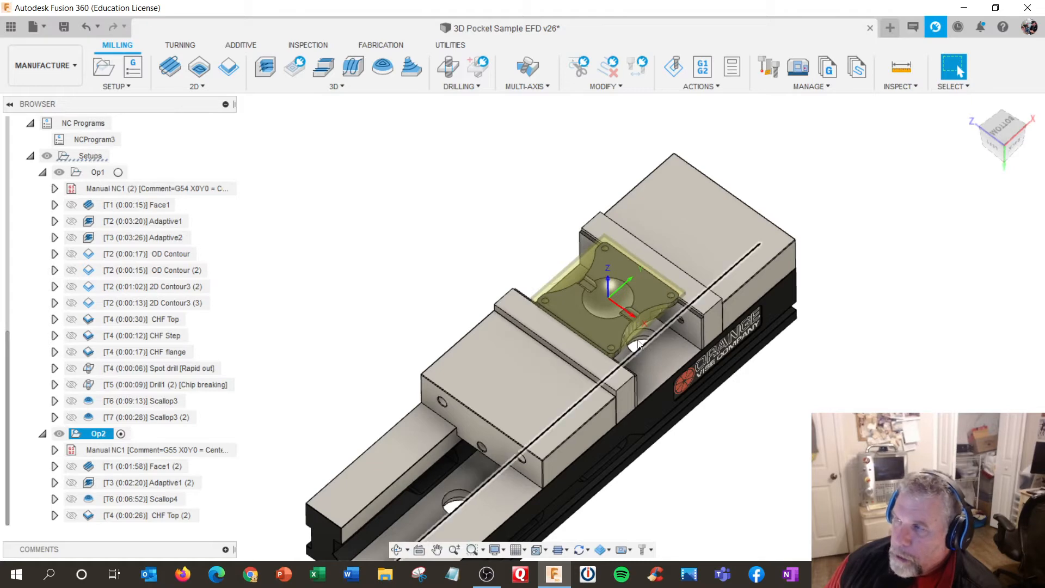
shift+middle_drag(639, 344, 555, 342)
scroll(600, 338, up, 3)
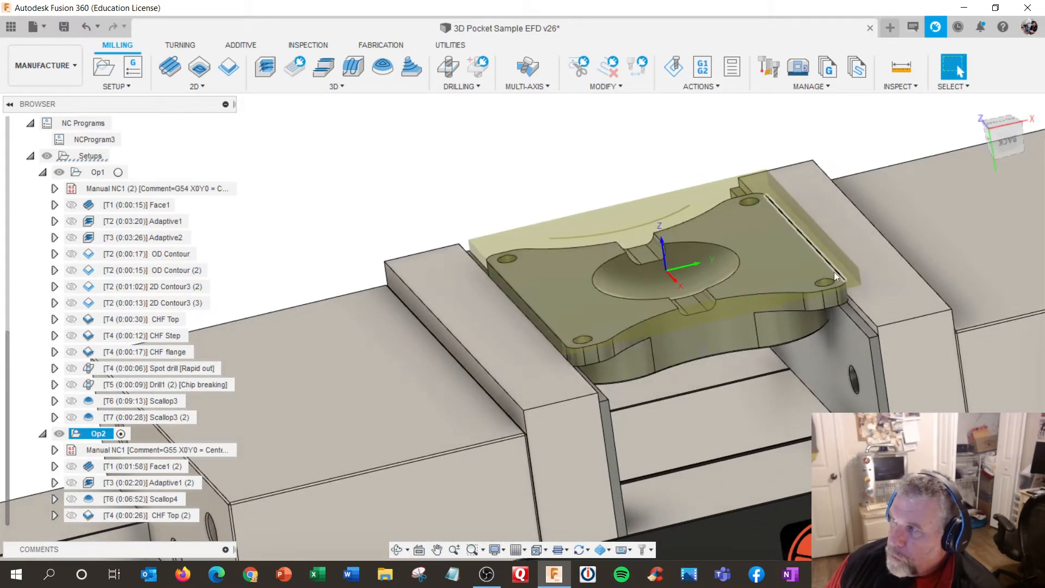
shift+middle_drag(800, 228, 866, 315)
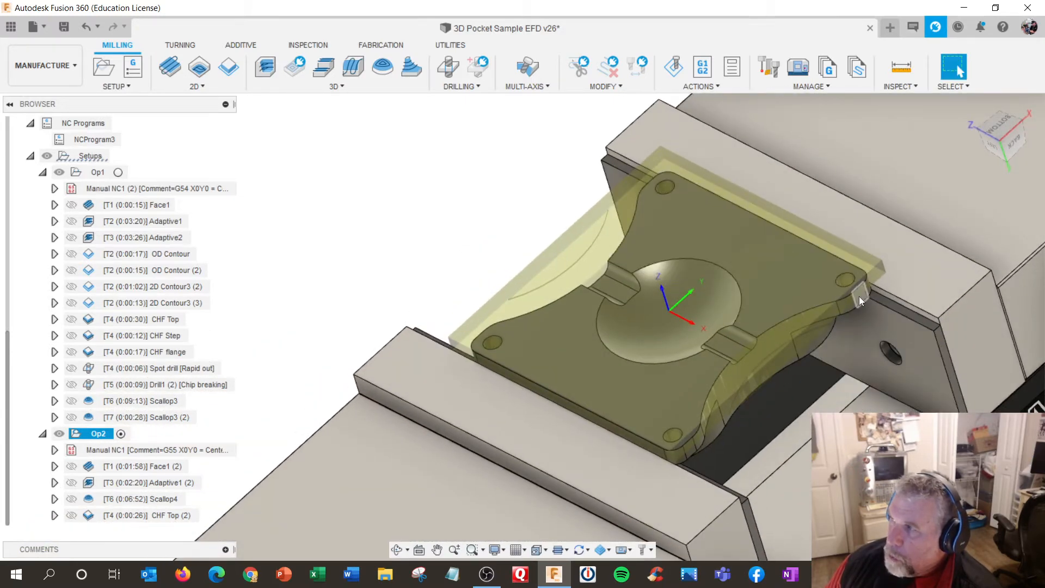
- Open Op2's Manual NC1 entry to review its G55 work offset comment, and close it
click(135, 451)
right_click(135, 452)
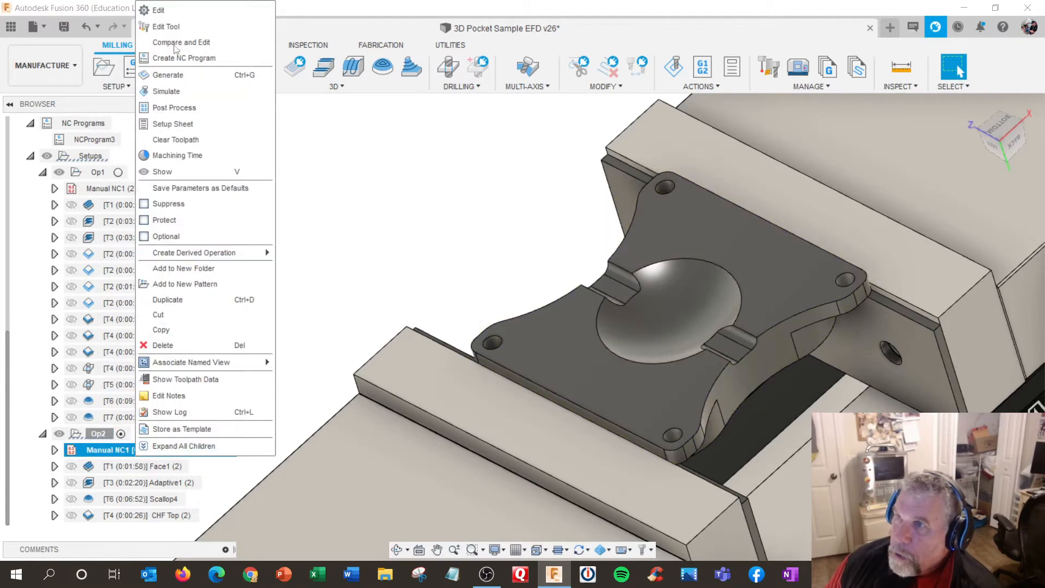
click(175, 13)
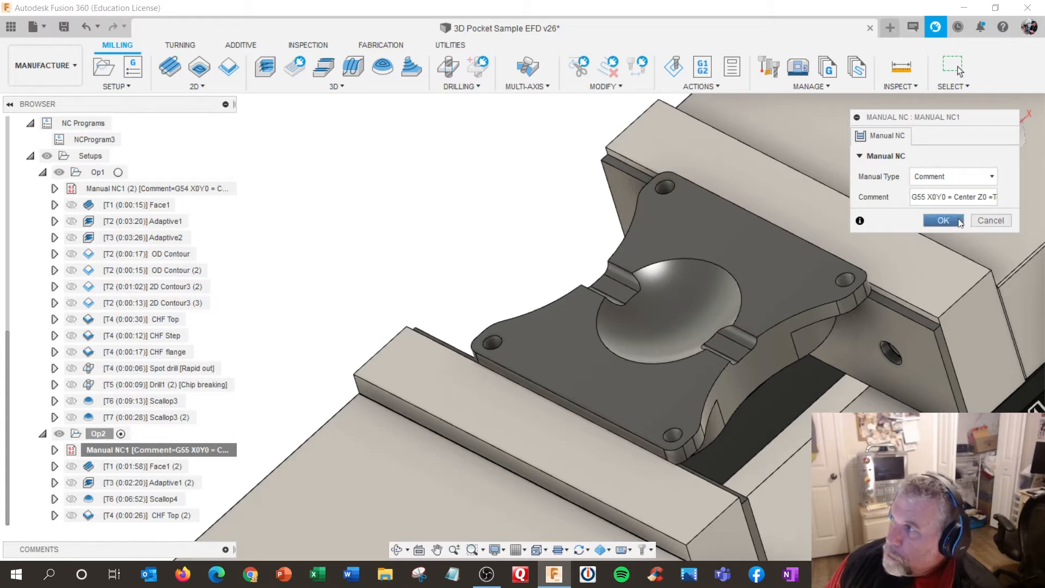
click(962, 223)
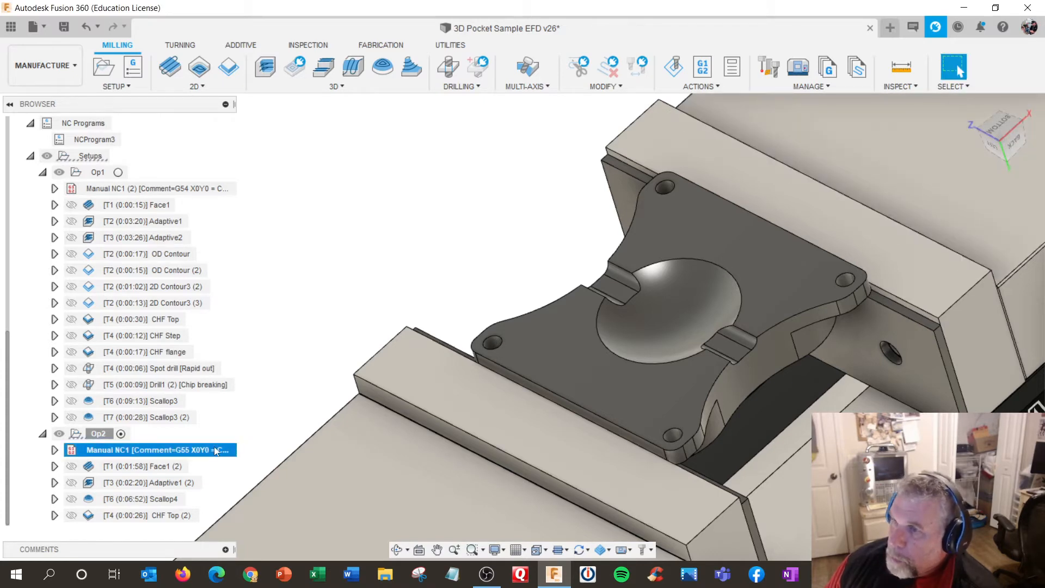
right_click(177, 452)
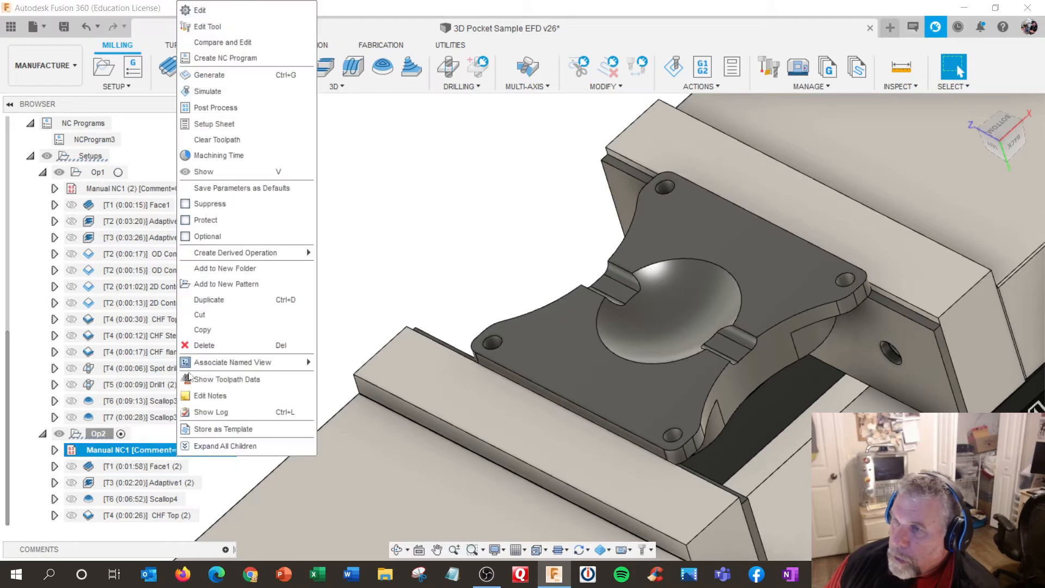
click(233, 12)
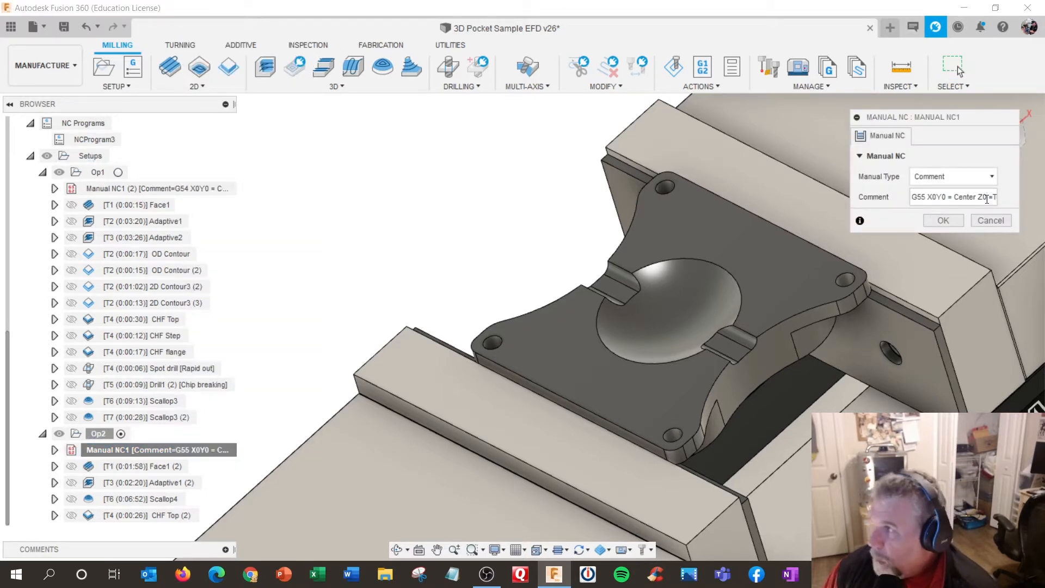
text(op)
click(990, 221)
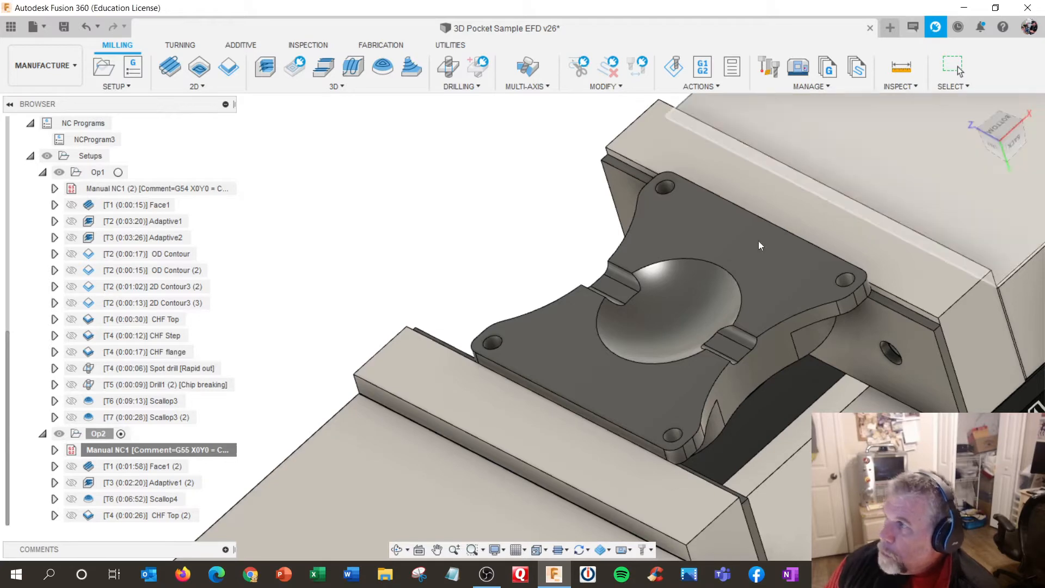
- Hide the G55 vise component to isolate the part
mouse_move(468, 218)
shift+middle_down()
mouse_move(664, 345)
mouse_move(804, 330)
mouse_move(778, 322)
shift+middle_up()
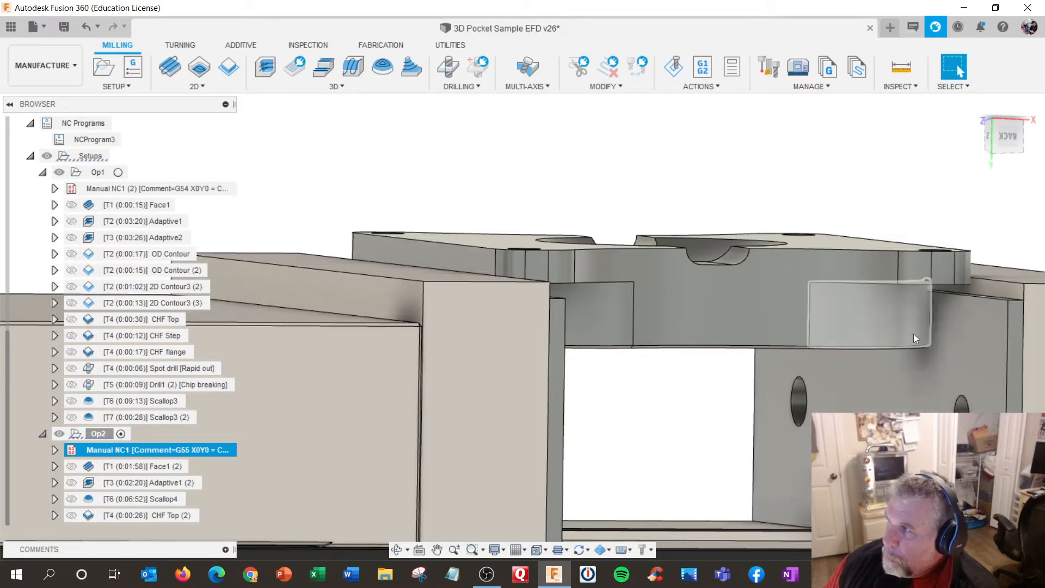
shift+middle_drag(907, 331, 701, 328)
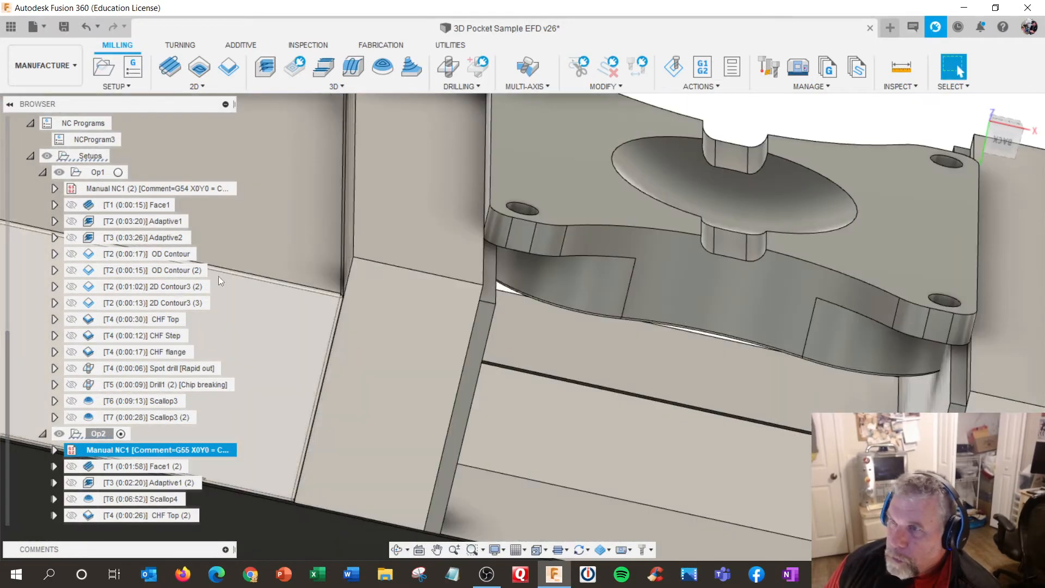
scroll(31, 192, up, 8)
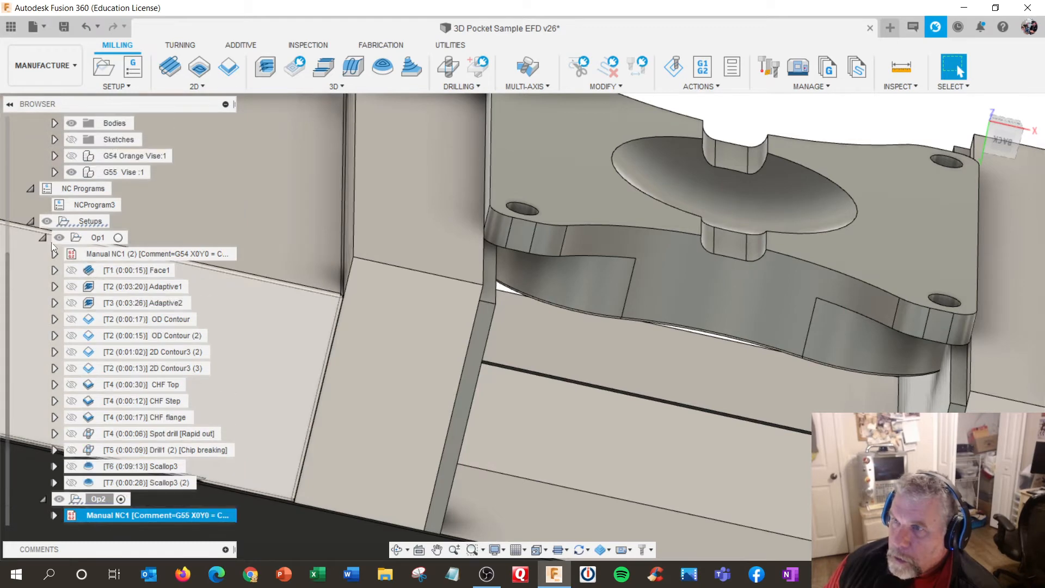
click(71, 237)
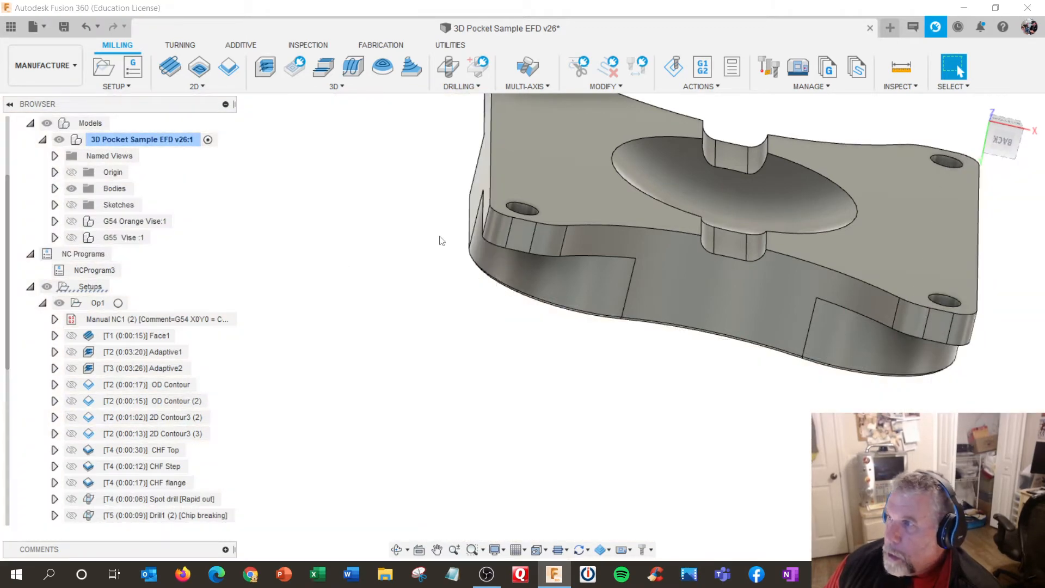
- Examine the isolated part's corner flanges, stepped side walls and dished face from several angles
shift+middle_drag(441, 240, 514, 250)
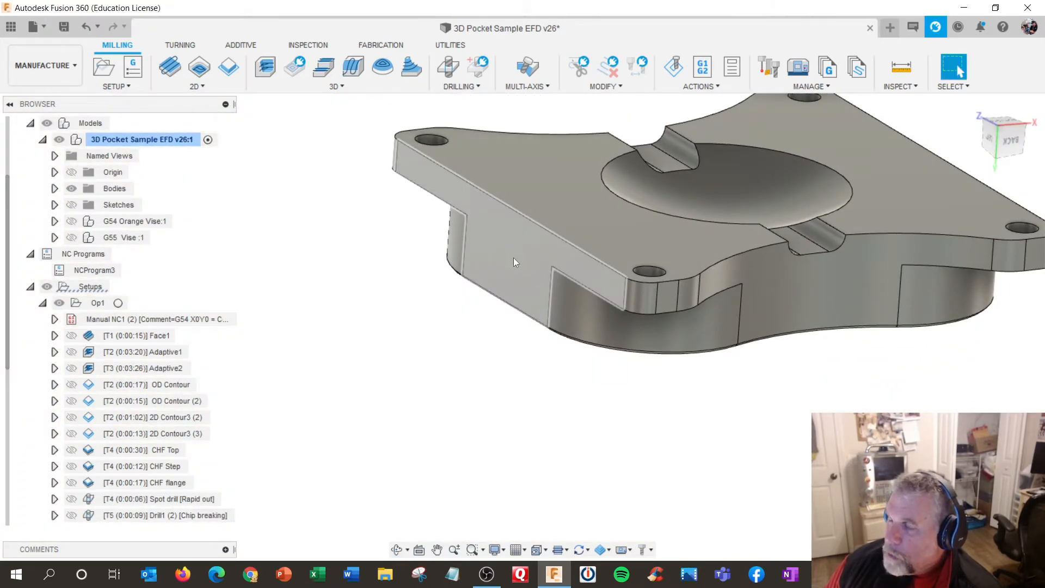
shift+middle_drag(535, 332, 653, 297)
scroll(527, 257, up, 3)
scroll(527, 256, down, 6)
scroll(815, 181, up, 4)
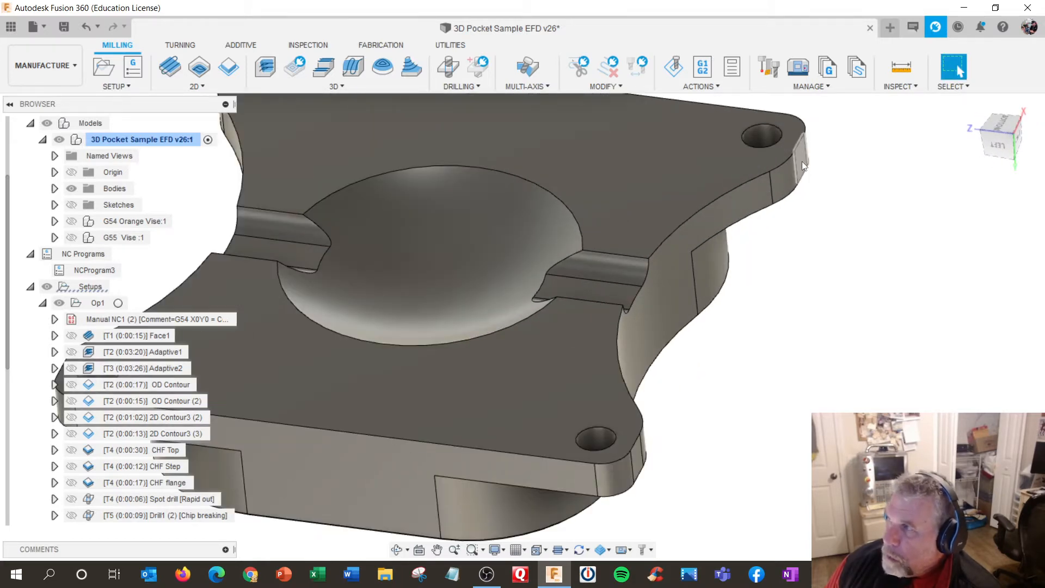
shift+middle_drag(803, 166, 753, 172)
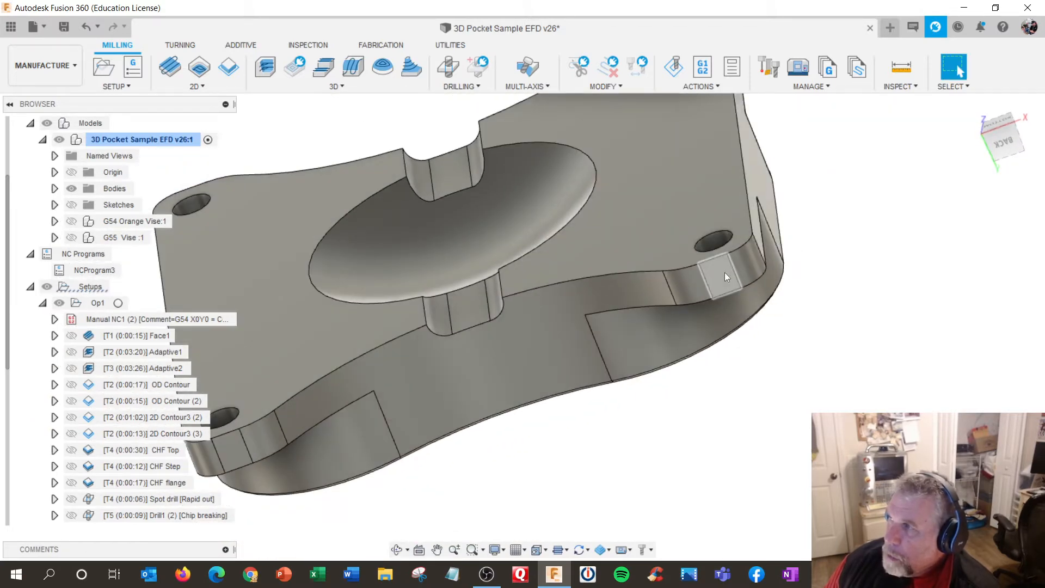
shift+middle_drag(724, 276, 743, 303)
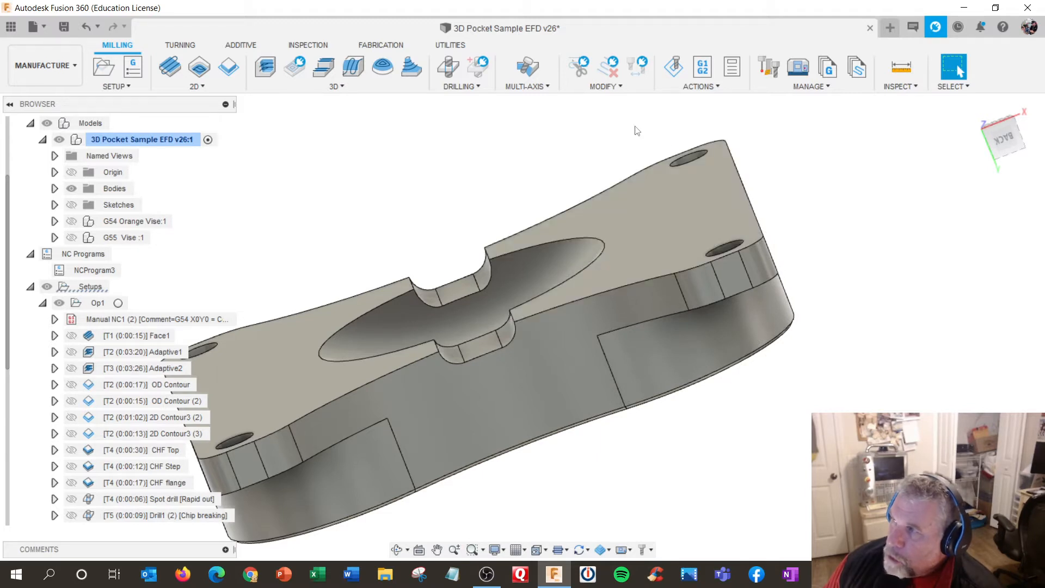
- Measure the part's thickness from the dished face to the opposite rim face
mouse_move(707, 251)
shift+middle_down()
mouse_move(684, 276)
mouse_move(707, 255)
shift+middle_up()
click(900, 86)
click(898, 101)
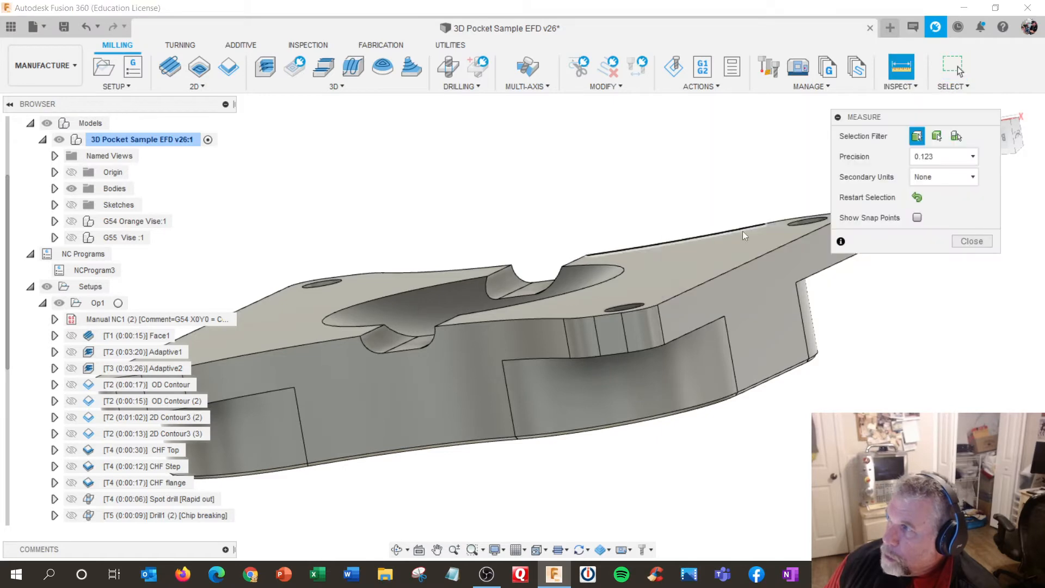
click(744, 235)
shift+middle_drag(744, 235, 753, 341)
click(767, 341)
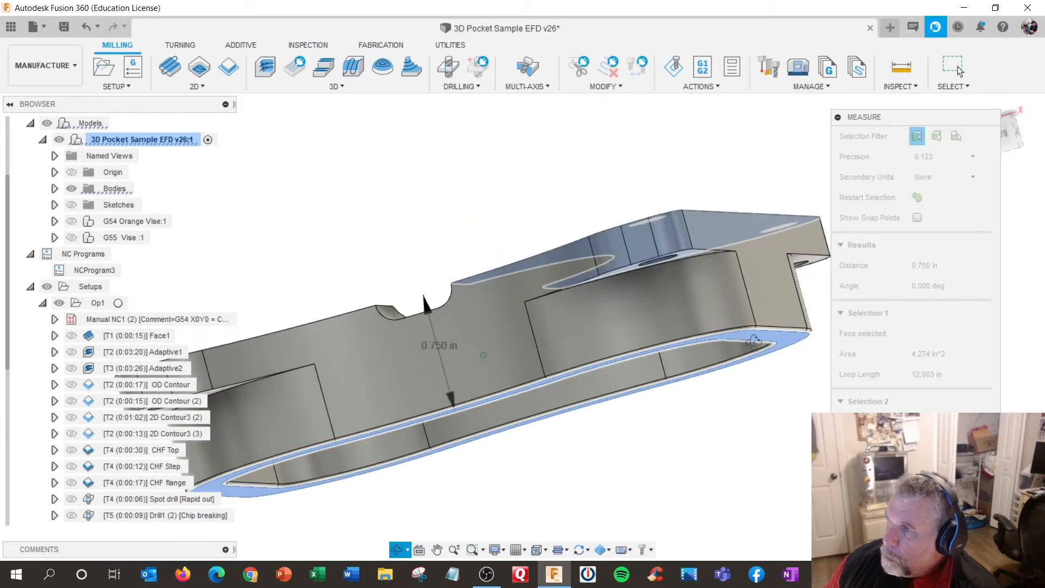
key(Escape)
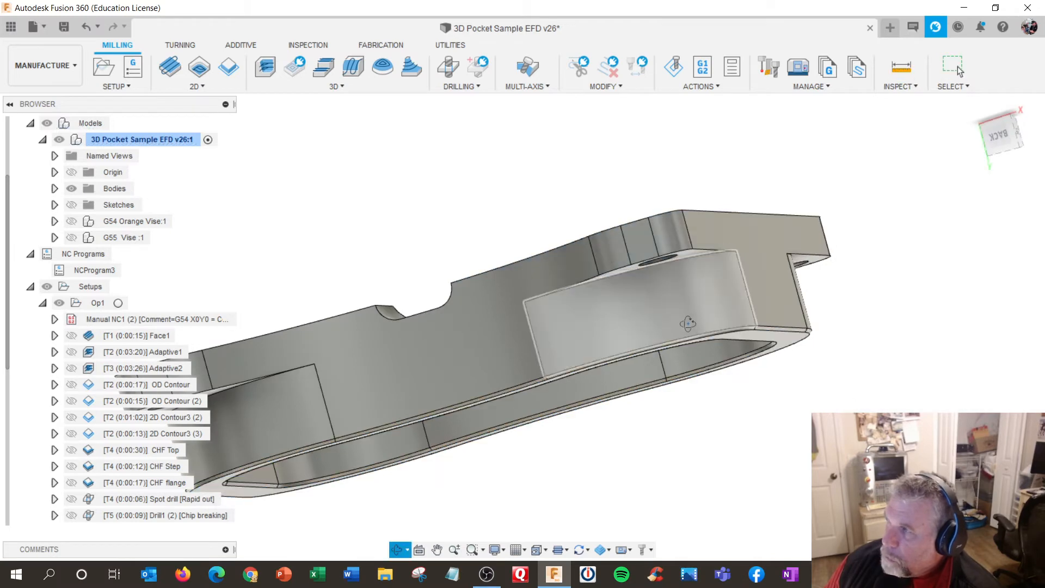
- Collapse the Op1 operations and open the Op2 setup for editing
shift+middle_drag(688, 323, 598, 283)
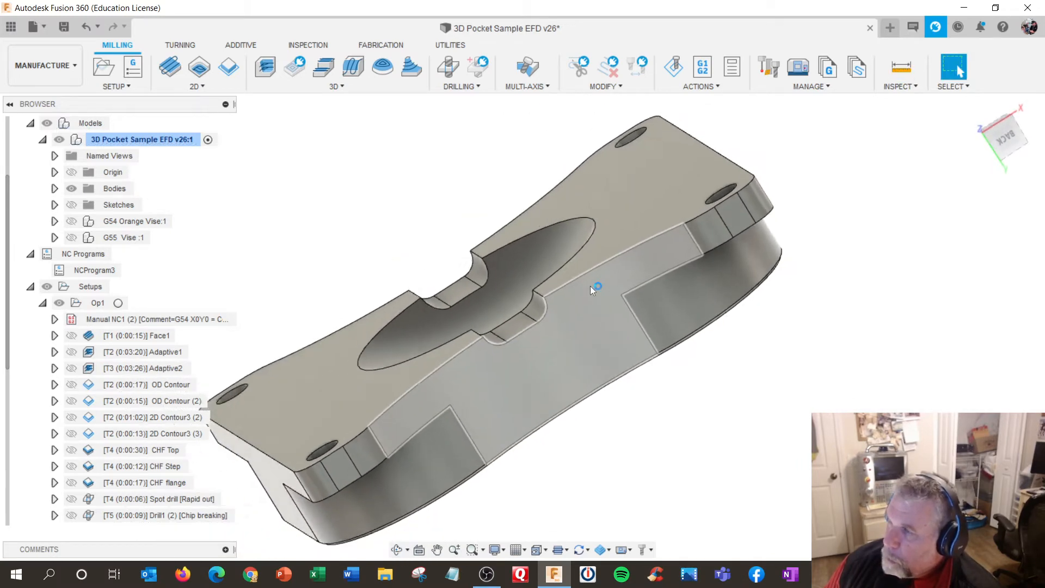
mouse_move(389, 244)
shift+middle_down()
mouse_move(395, 214)
mouse_move(391, 229)
shift+middle_up()
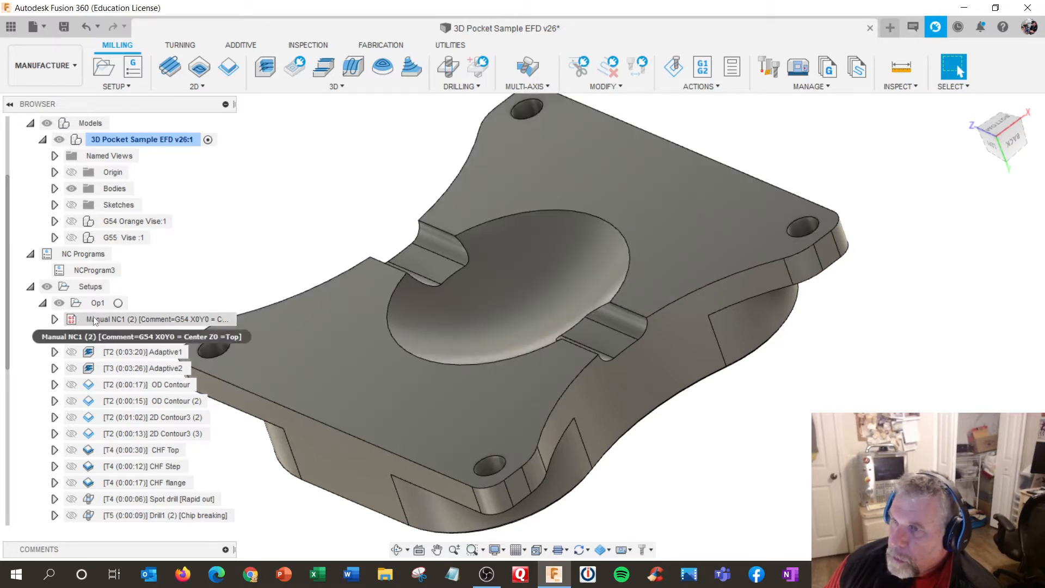
click(43, 302)
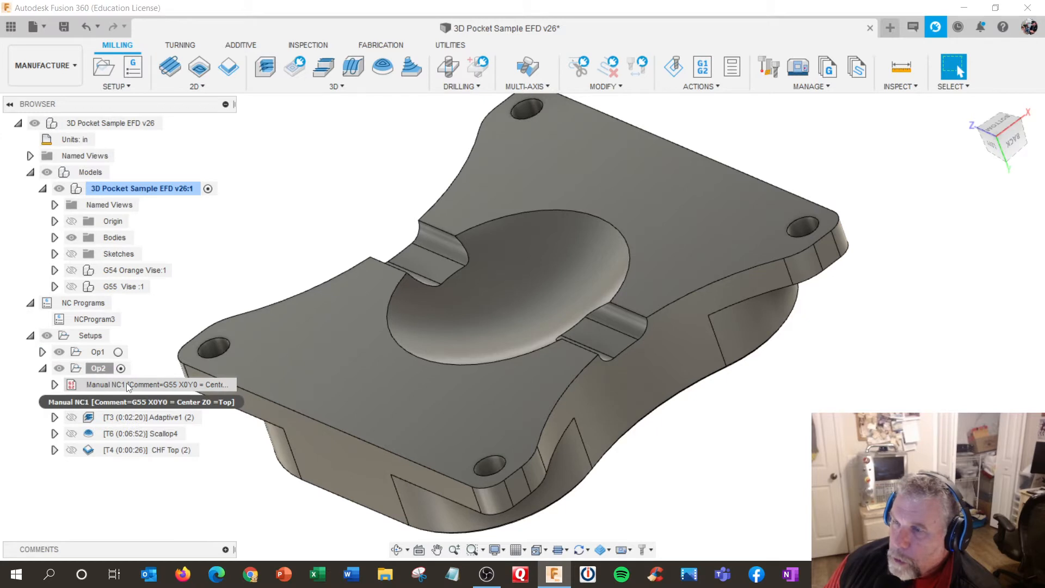
click(95, 368)
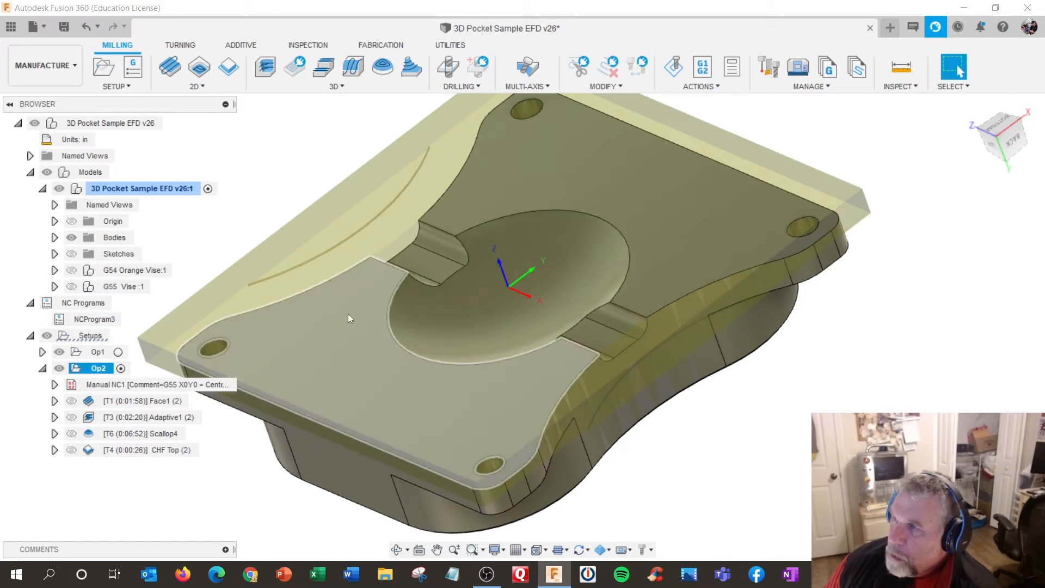
right_click(95, 373)
click(123, 10)
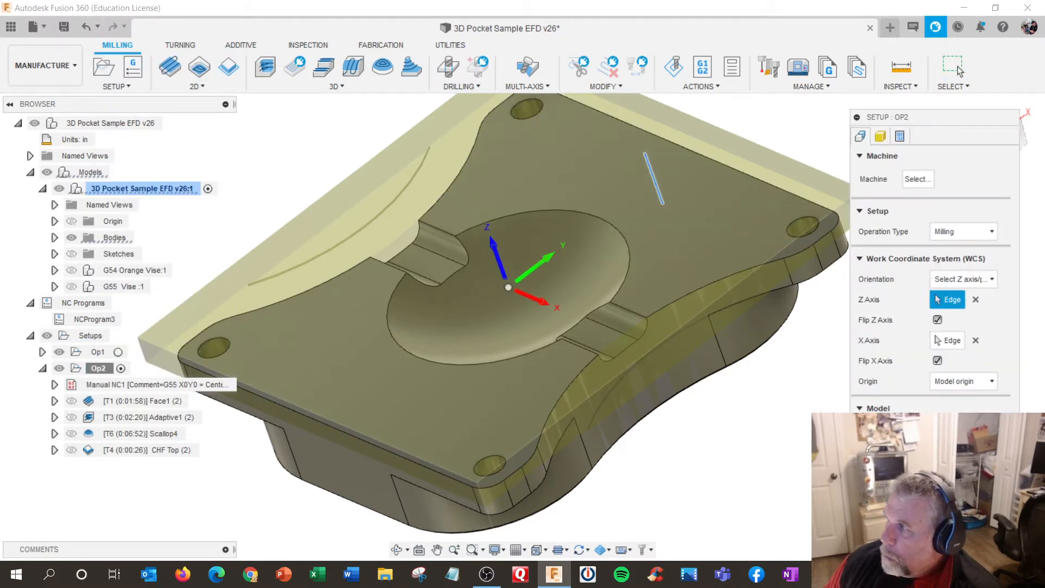
- Review the Op2 setup's stock definition and return to its work coordinate system settings
drag(914, 121, 909, 73)
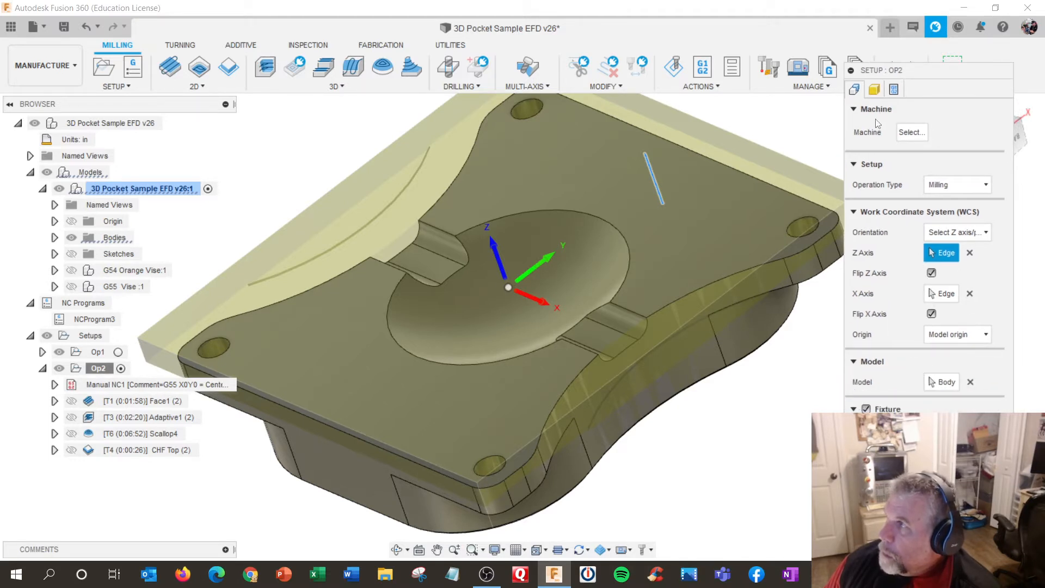
click(874, 90)
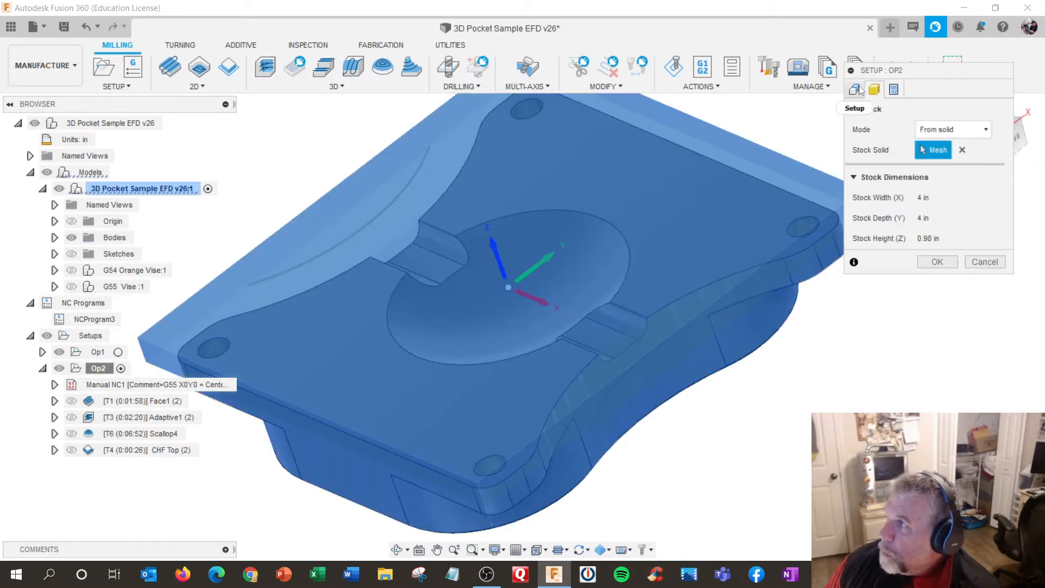
click(856, 89)
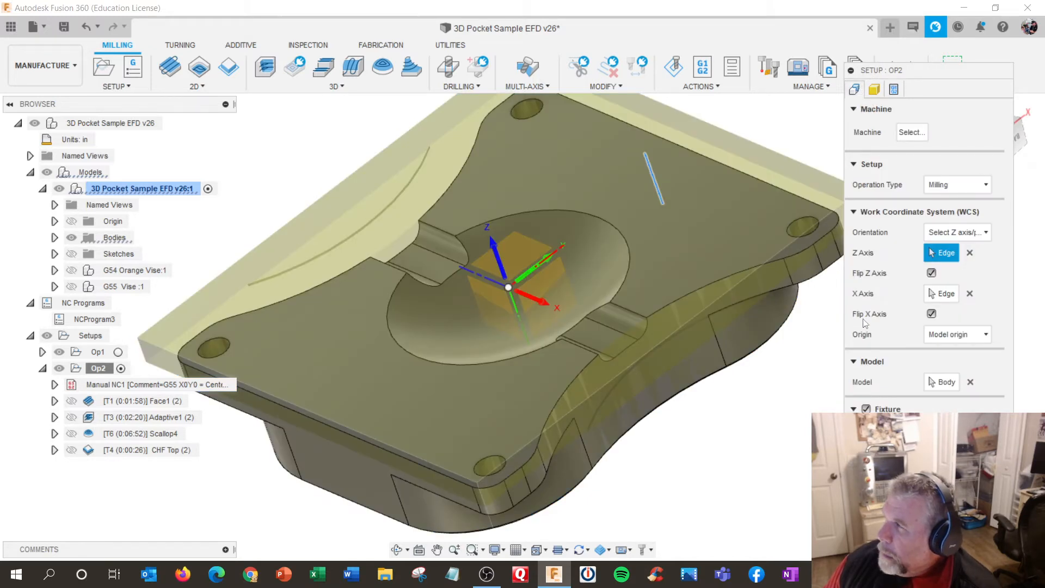
- Try a model box point as the Op2 work coordinate origin and inspect the candidate points around the part and stock
click(945, 335)
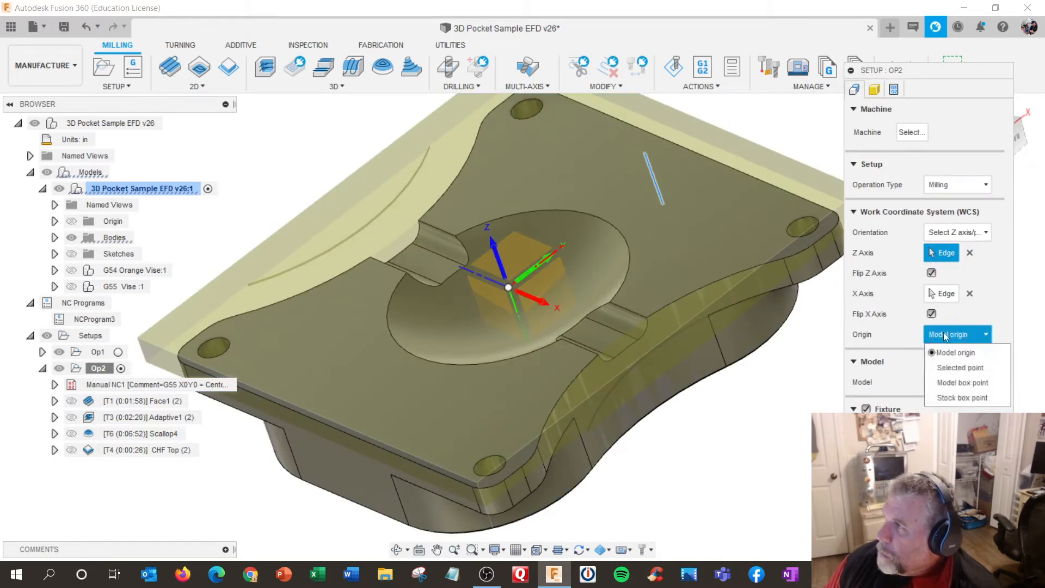
click(949, 384)
shift+middle_drag(903, 377, 830, 299)
drag(872, 68, 0, 59)
shift+middle_drag(825, 266, 882, 294)
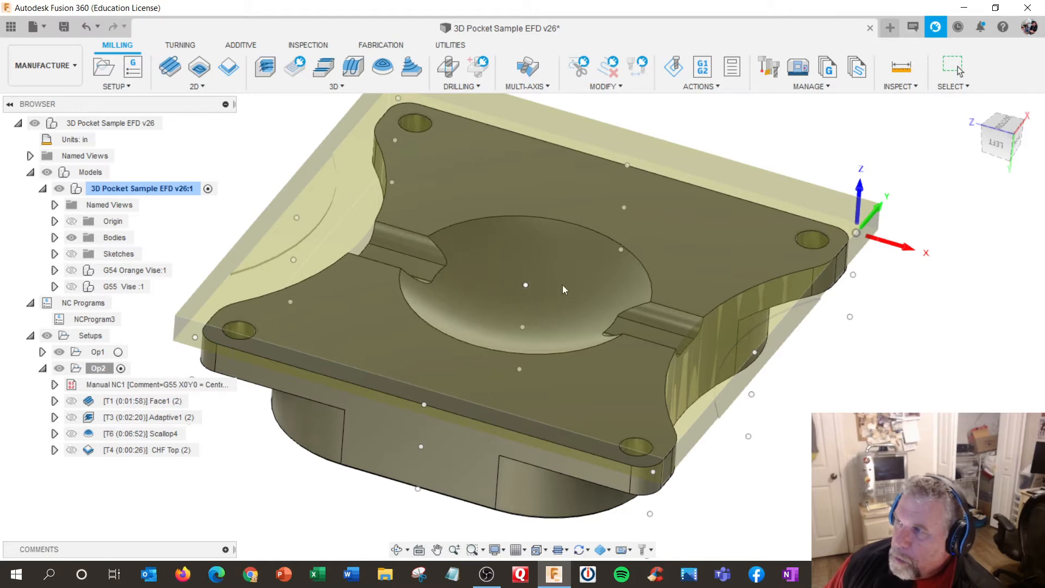
shift+middle_drag(563, 285, 490, 292)
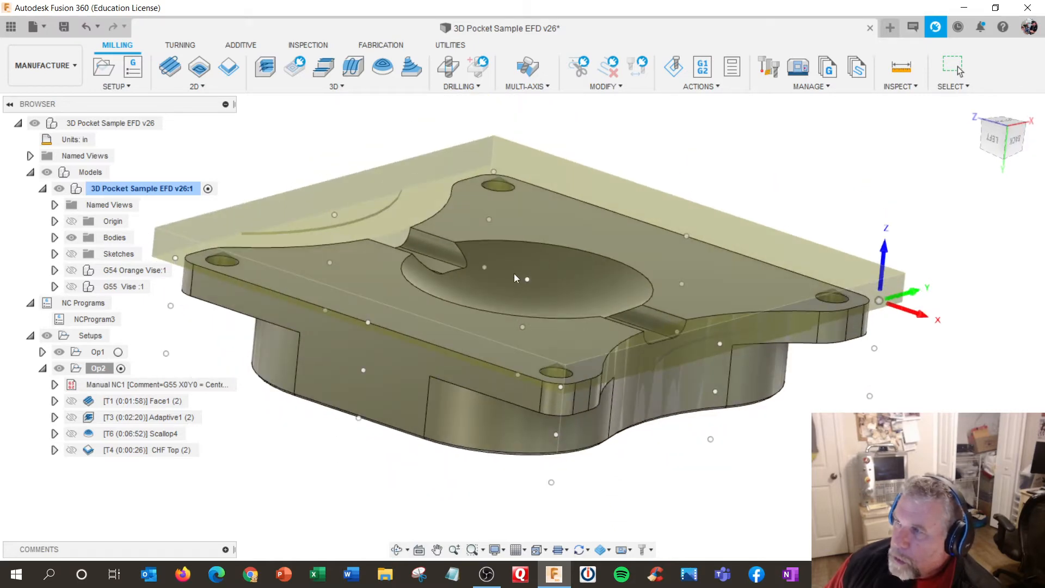
mouse_move(432, 256)
shift+middle_down()
mouse_move(445, 263)
mouse_move(421, 256)
shift+middle_up()
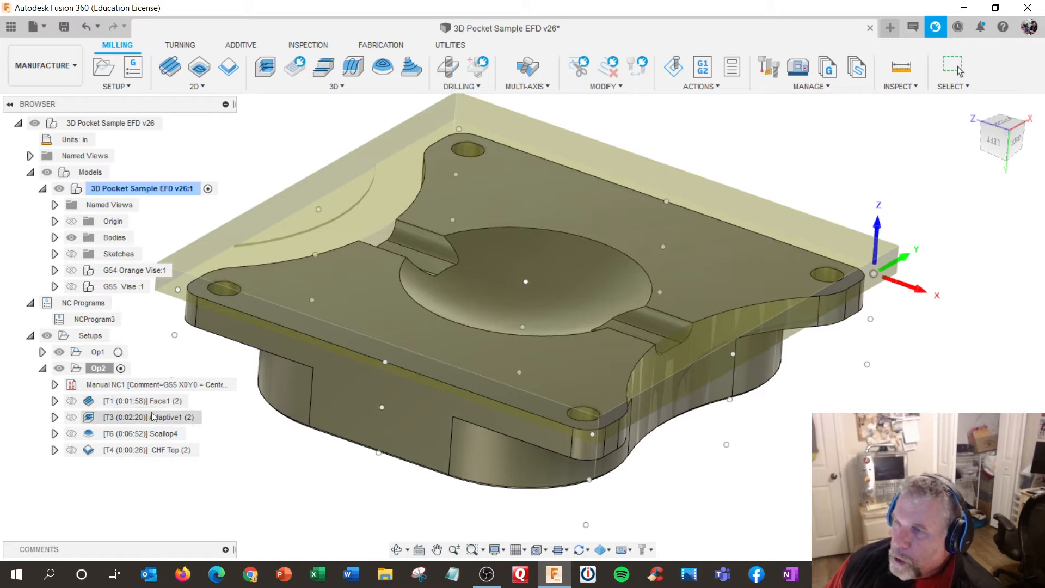
- Show the Op2 Face1 (2) toolpath over the part, and collapse the NC Programs and part model branches of the browser tree
click(71, 401)
shift+middle_drag(240, 411, 266, 396)
scroll(261, 399, down, 3)
scroll(261, 398, down, 2)
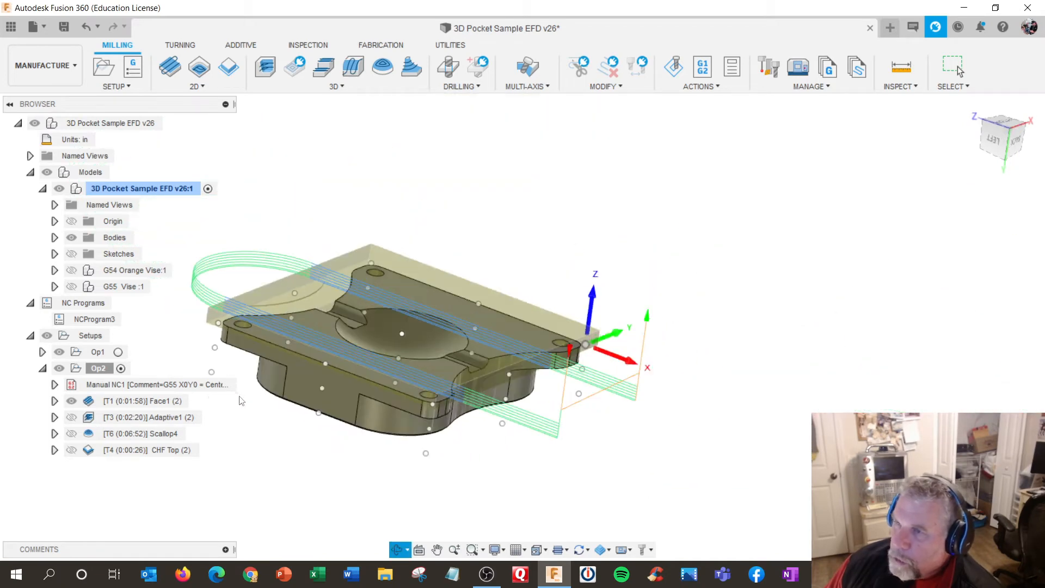
click(30, 303)
click(42, 189)
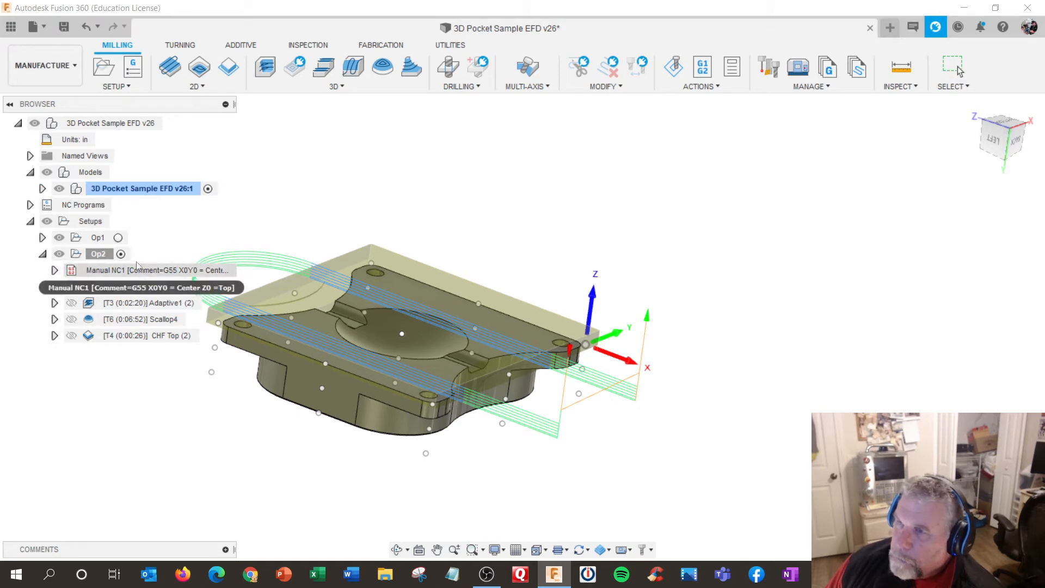
- Check the Op1 operation list, expand Op2's Face1 (2) to see its tool, and cancel the open Op2 setup edit
click(42, 237)
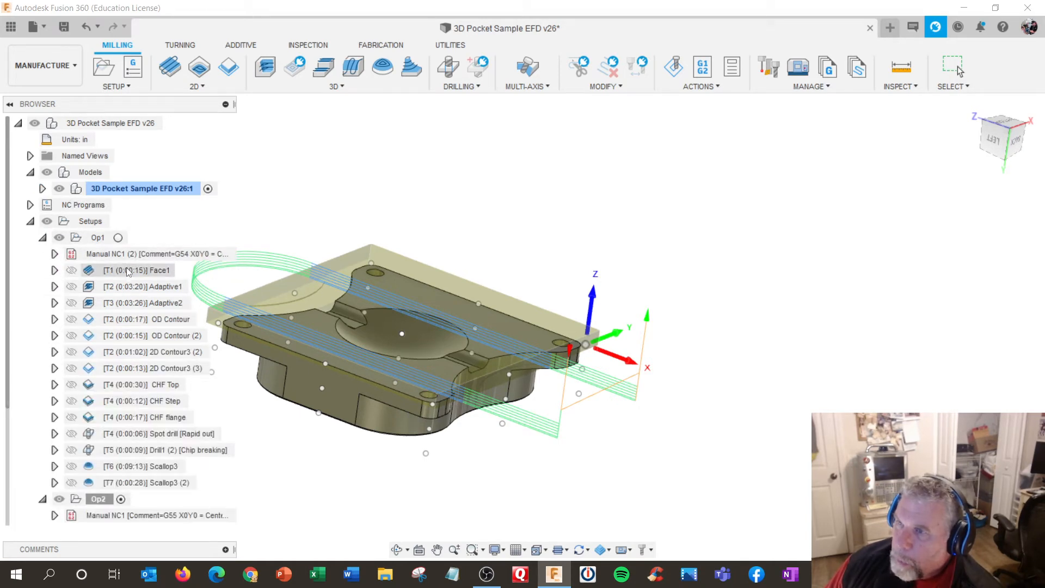
click(43, 237)
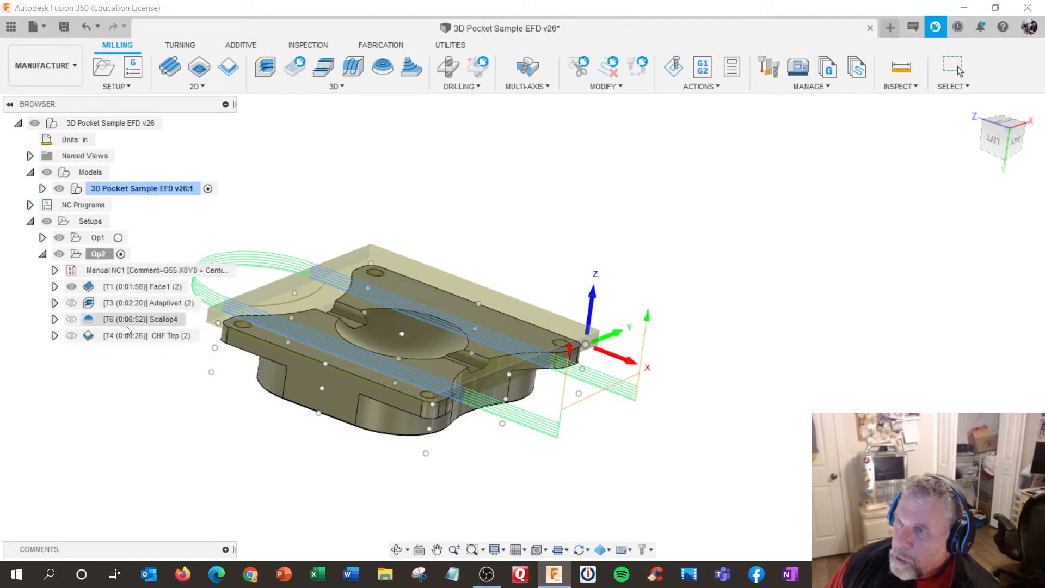
click(143, 292)
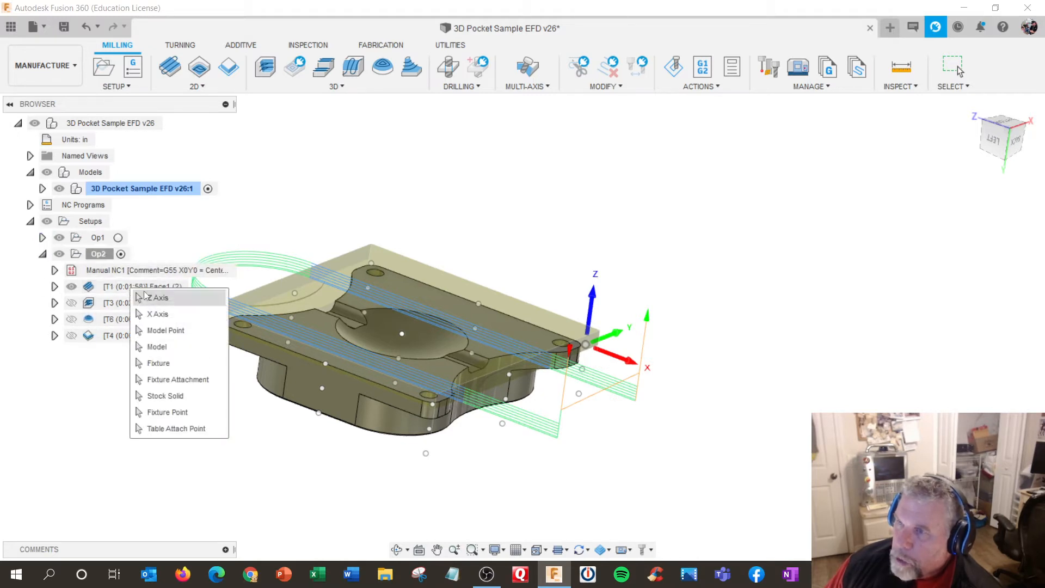
click(55, 286)
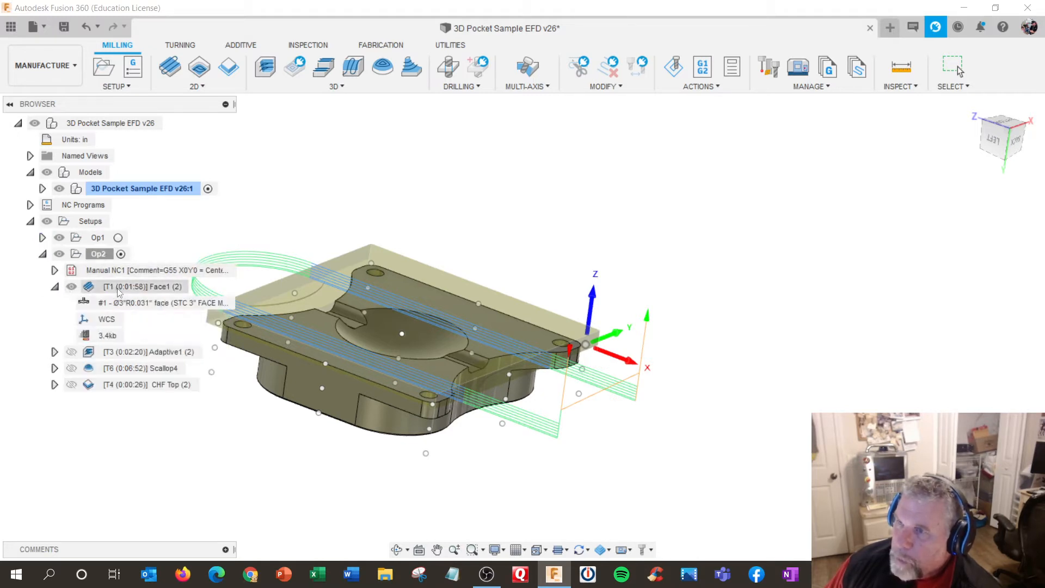
click(119, 293)
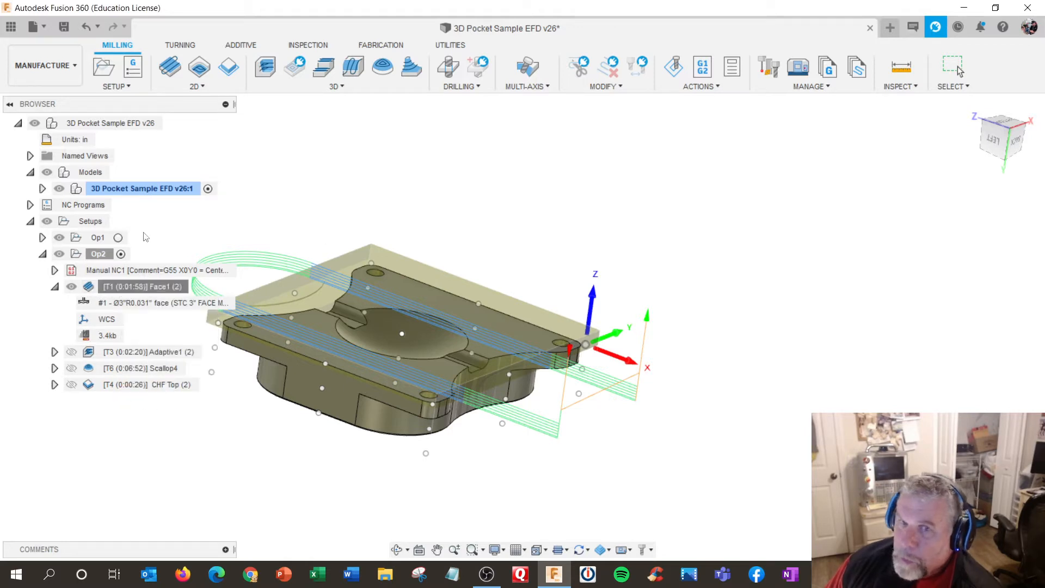
key(Escape)
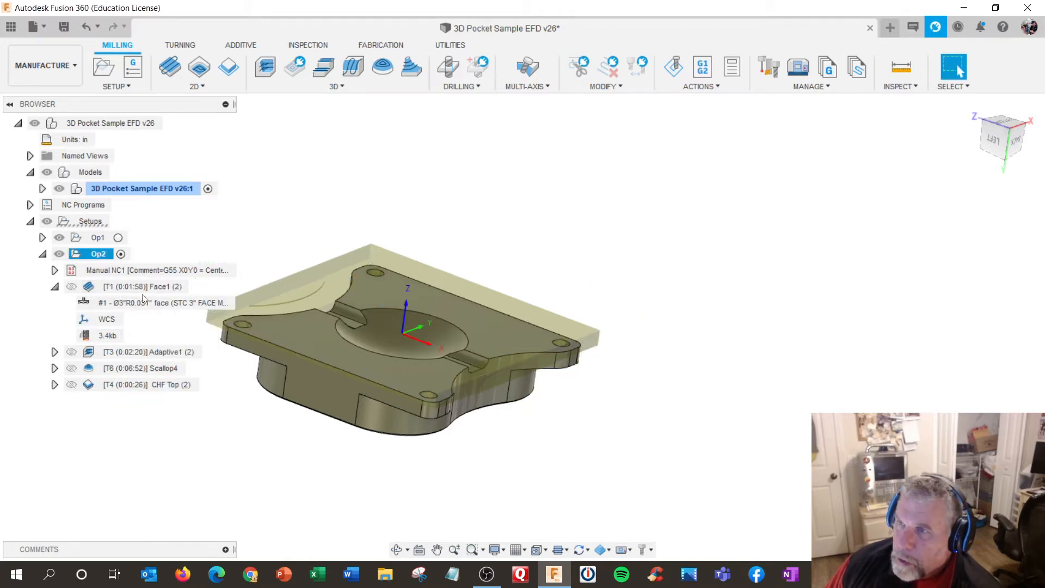
- Open Op2's Face1 (2) operation, review its tool, geometry, heights, passes and linking settings, and accept it to view the toolpath
right_click(141, 287)
click(177, 10)
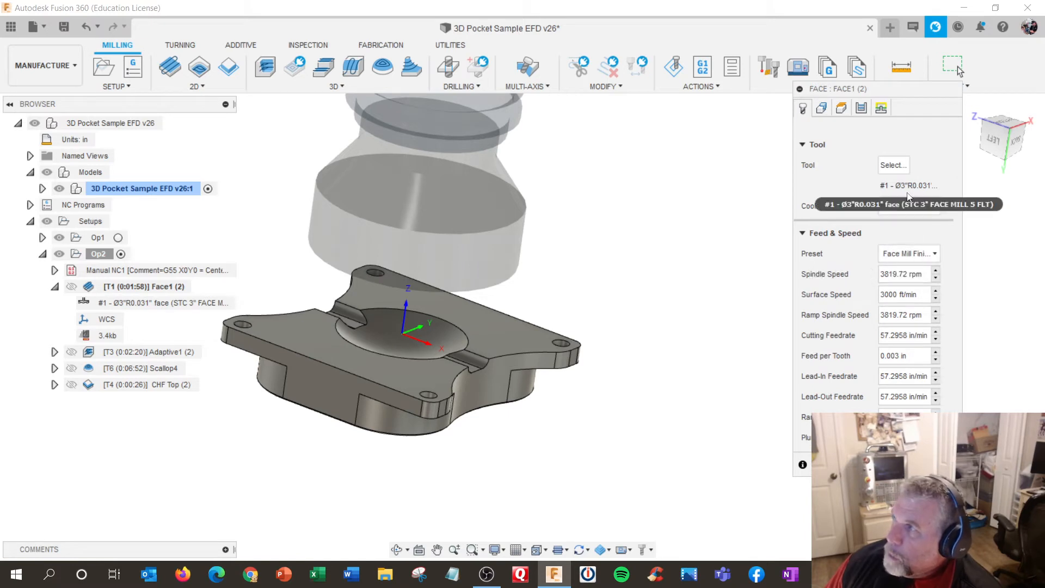
click(822, 109)
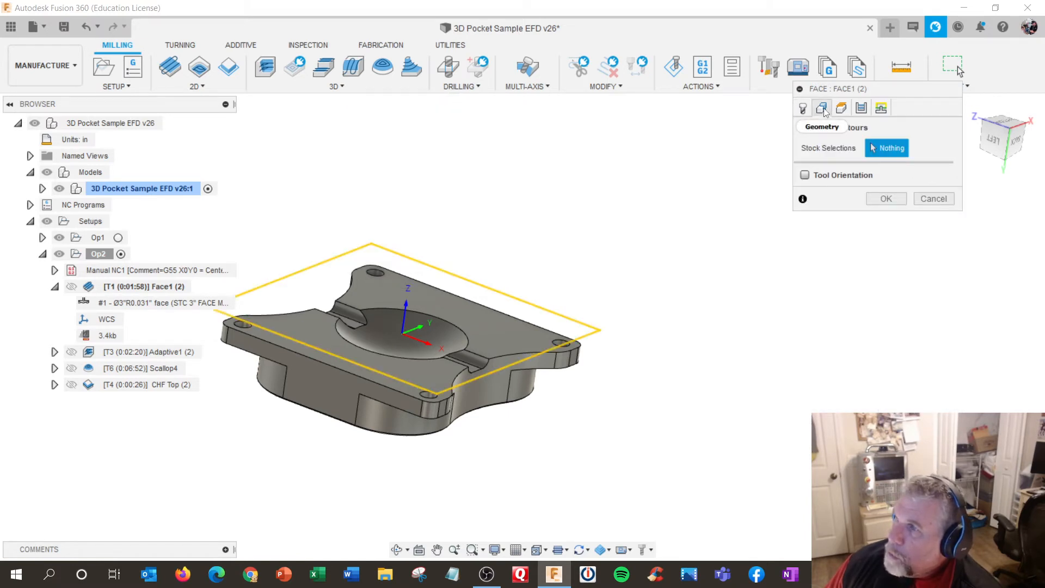
click(841, 107)
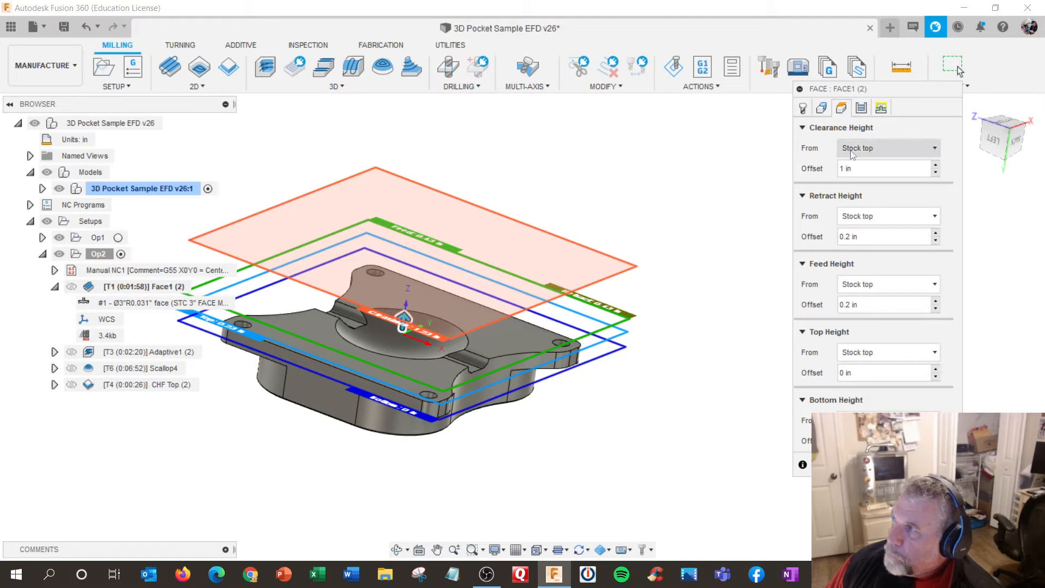
click(861, 108)
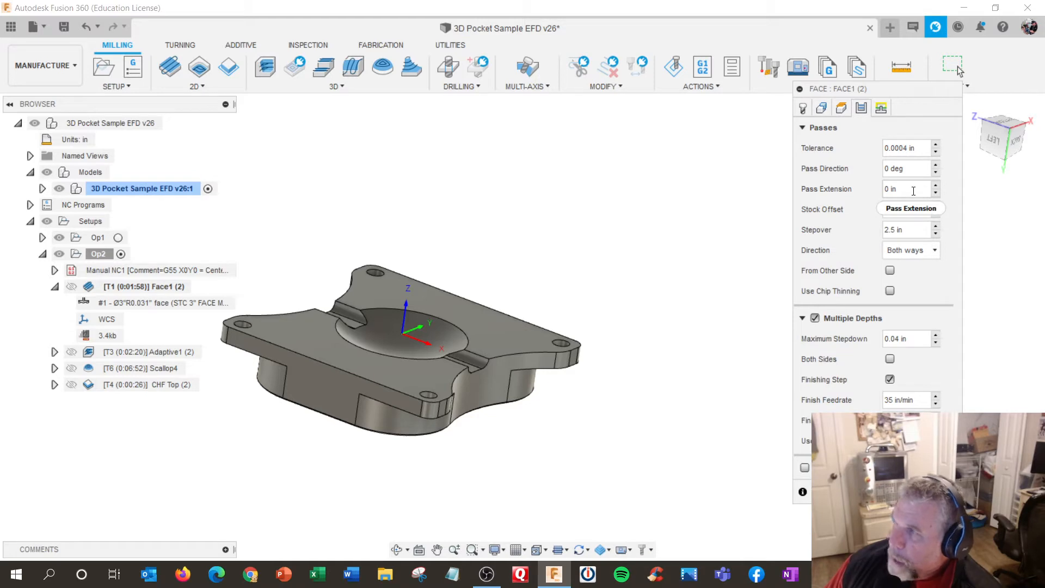
click(881, 108)
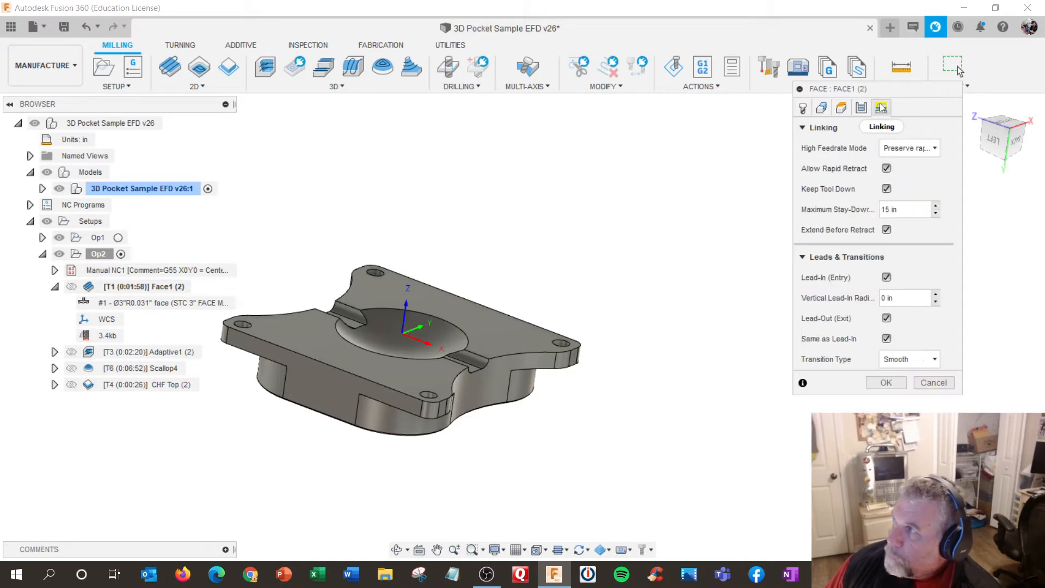
click(868, 383)
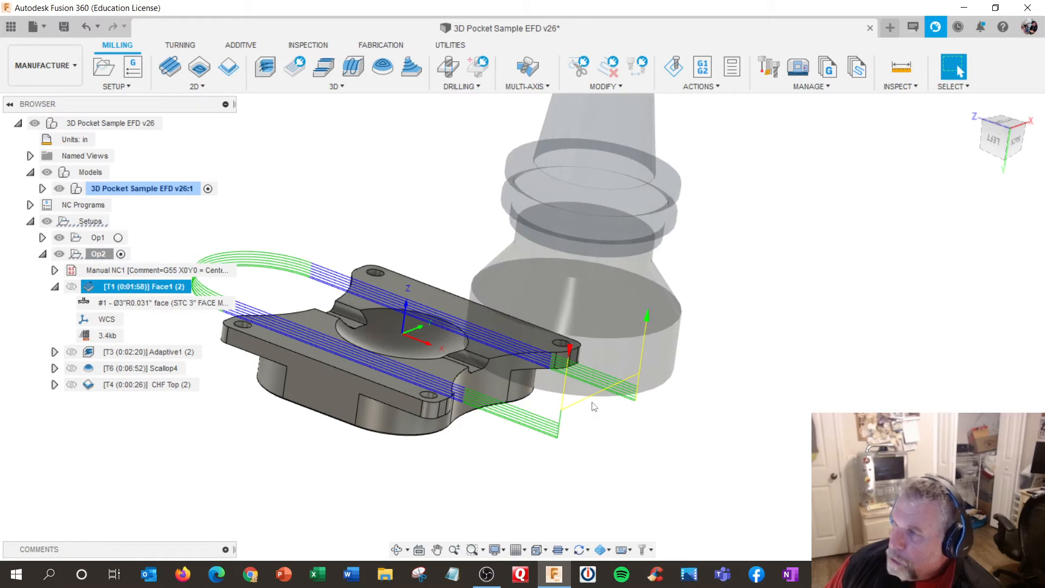
shift+middle_drag(553, 414, 571, 388)
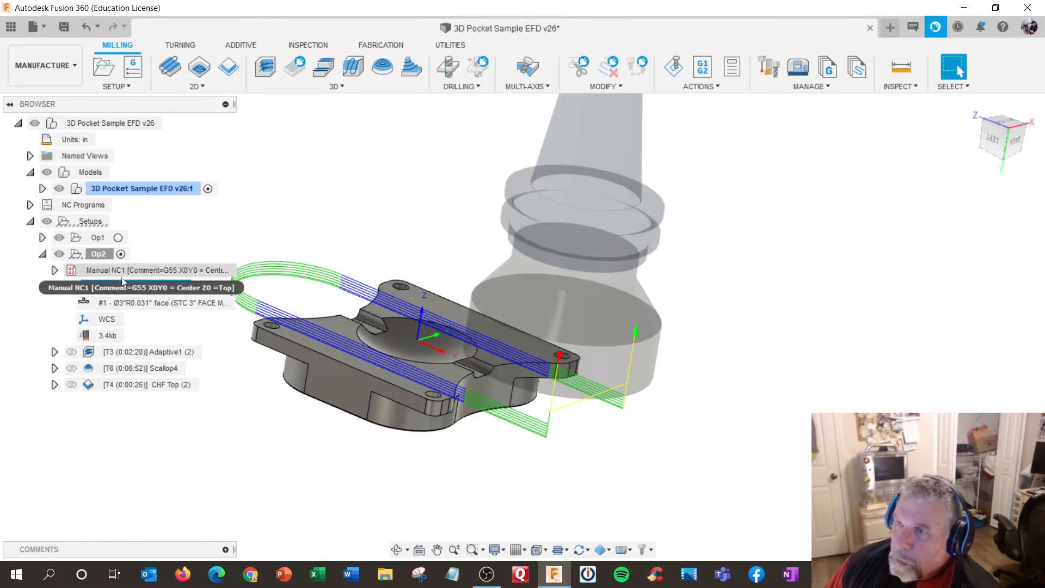
- Expand Op2's Adaptive1 (2), compare it with the Op1 operation list, and view the toolpath of its 1/4" flat end mill
click(54, 286)
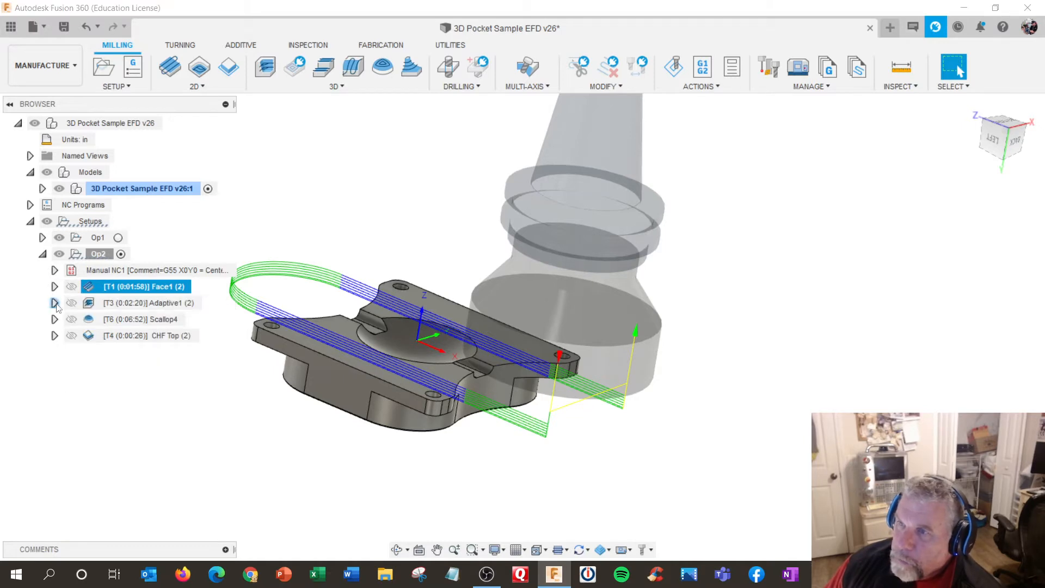
click(55, 302)
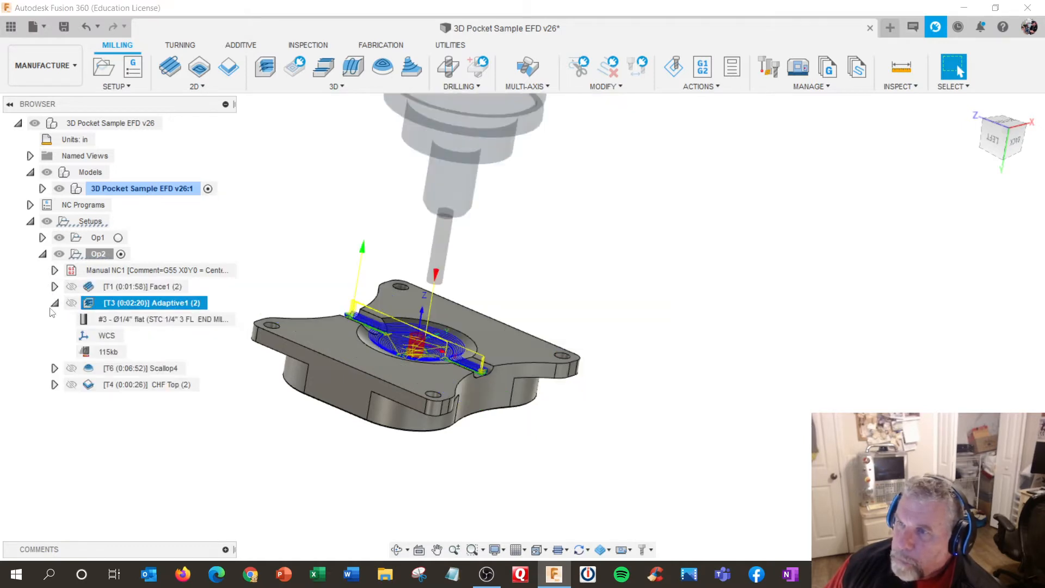
click(51, 304)
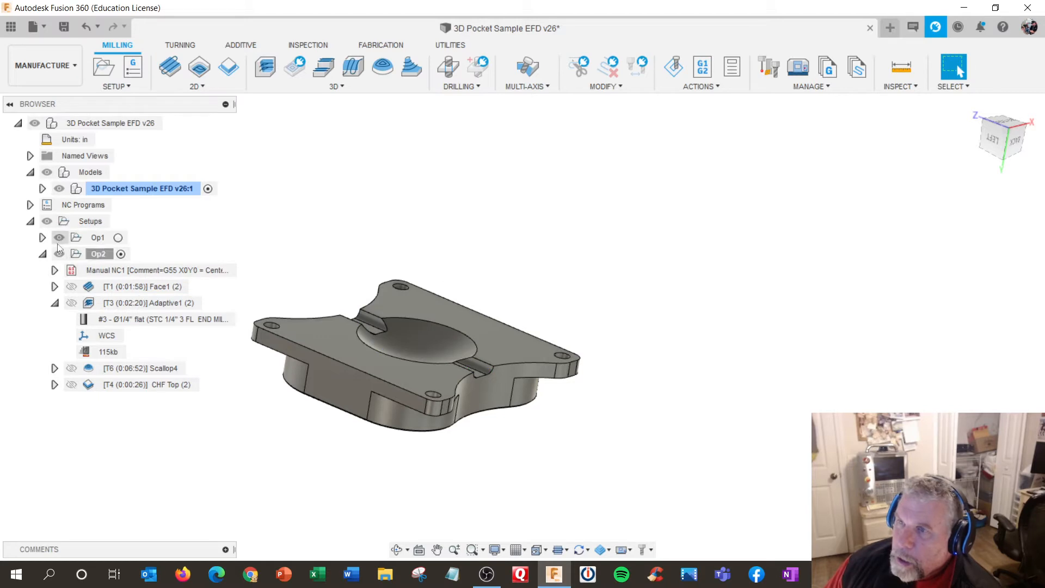
click(42, 237)
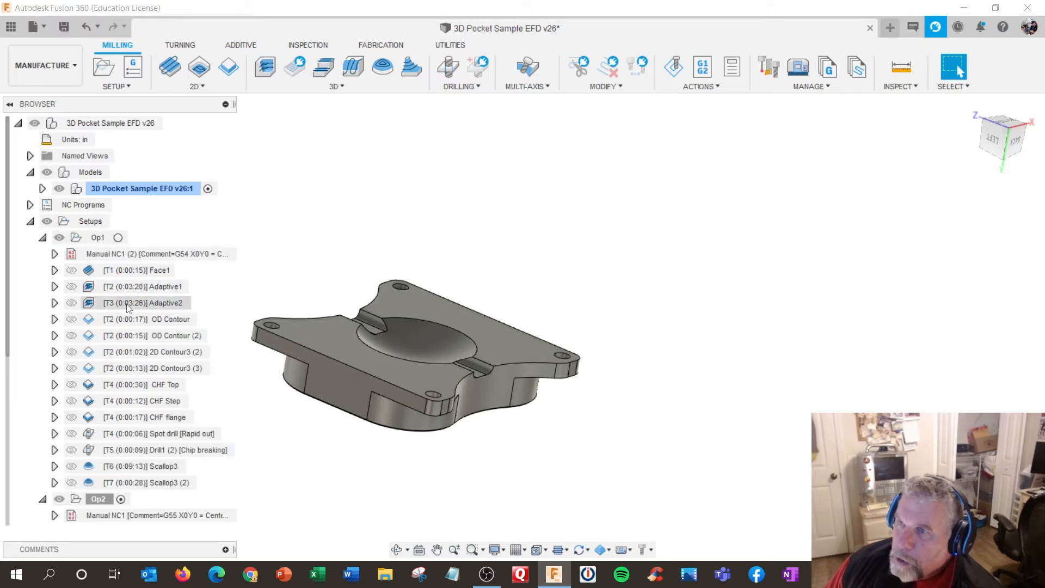
click(42, 237)
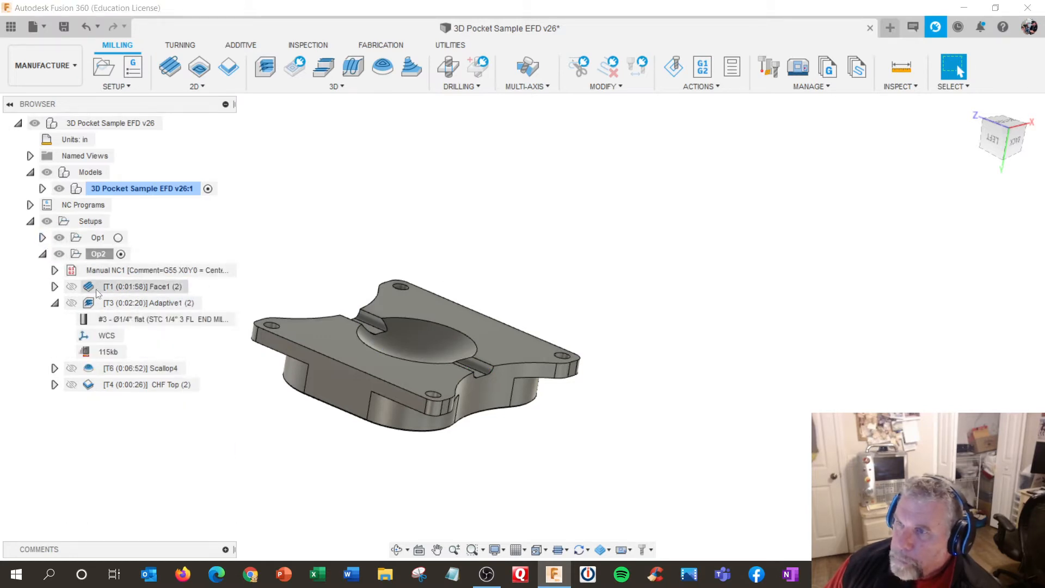
click(111, 318)
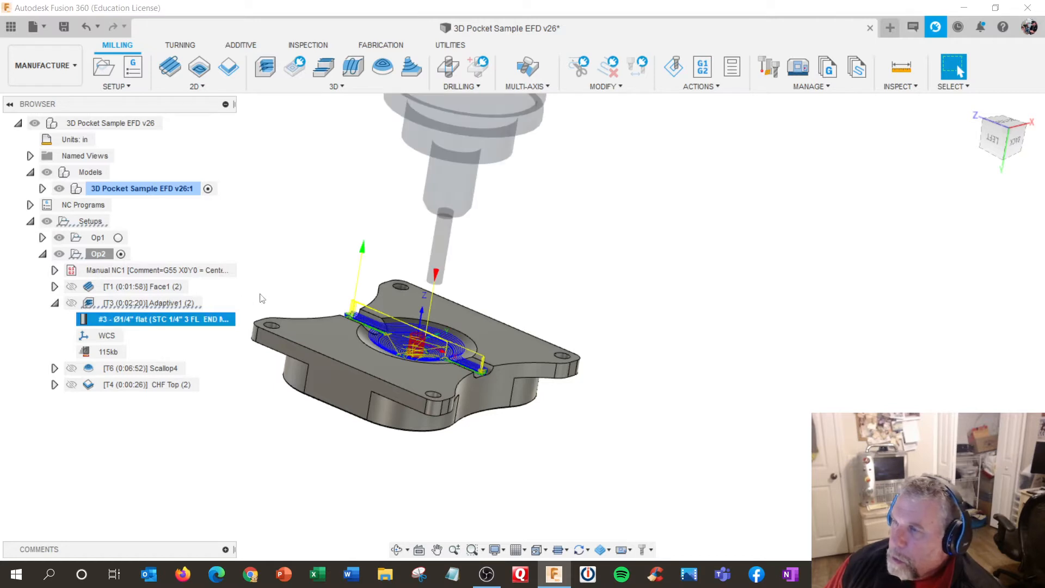
shift+middle_drag(263, 299, 273, 308)
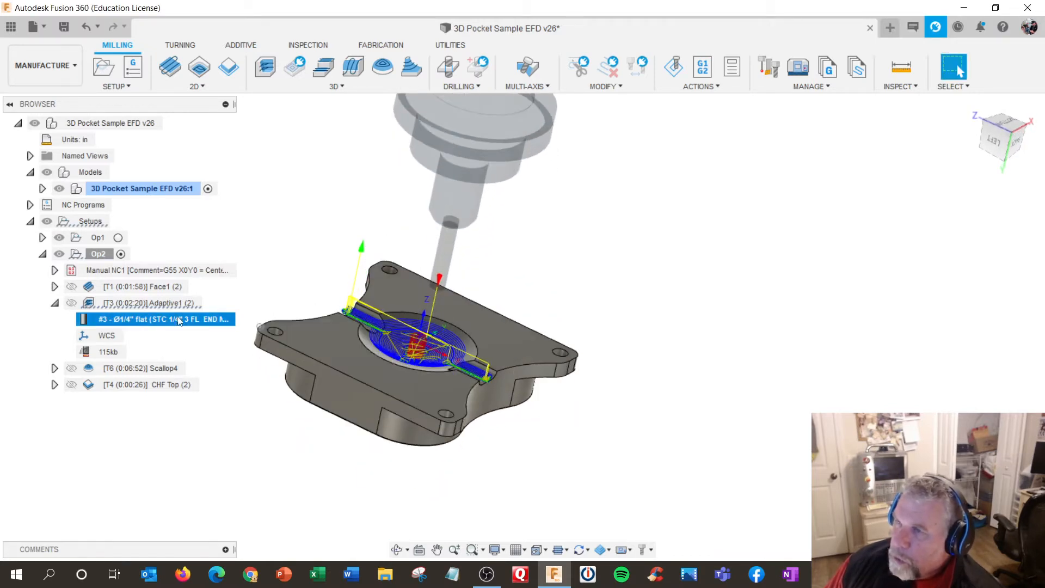
- Open Op2's Adaptive1 (2) operation for editing to see its tool, feed and speed settings
right_click(123, 319)
click(111, 315)
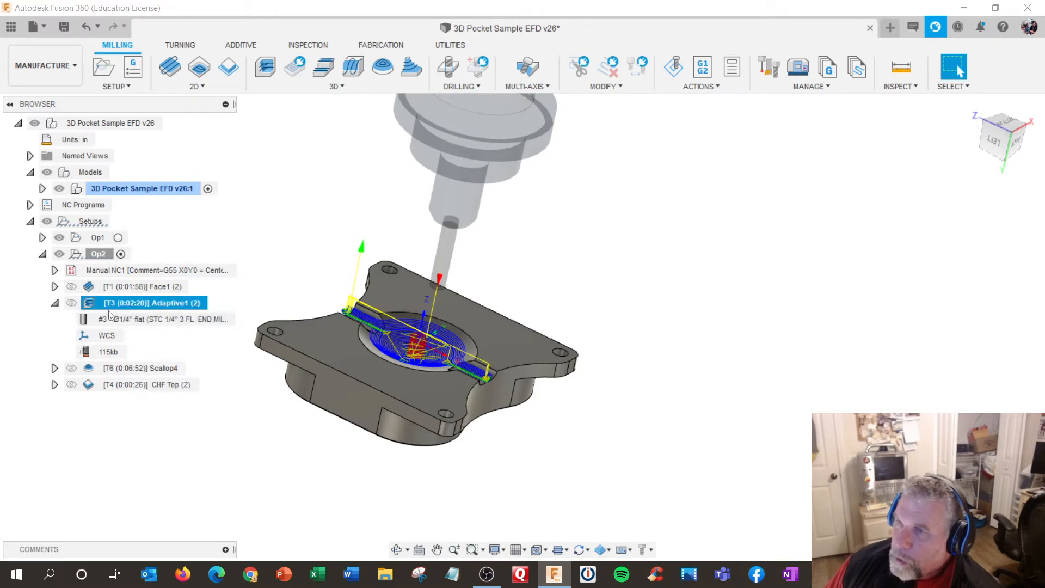
right_click(104, 321)
click(126, 302)
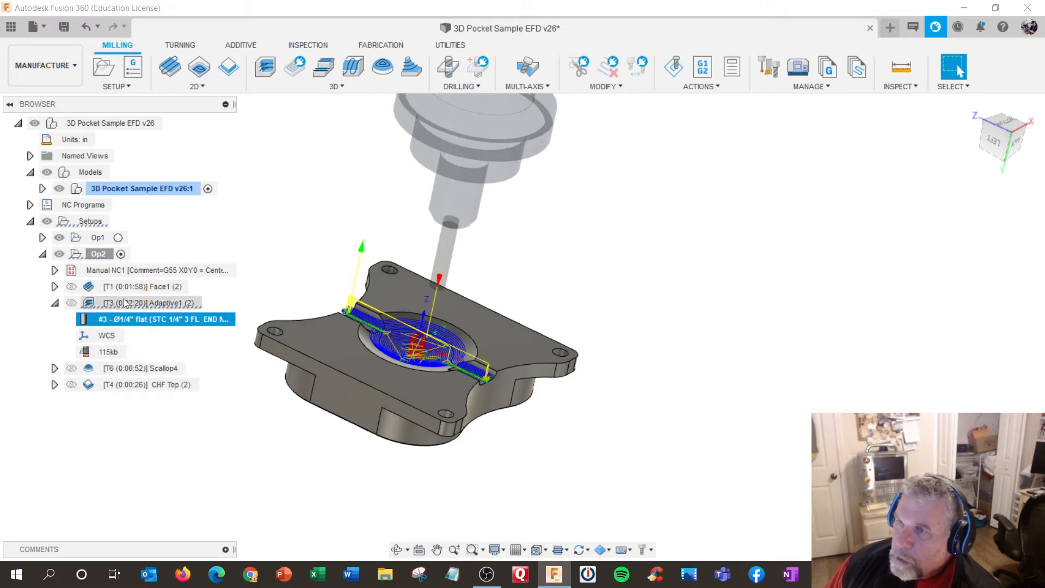
click(126, 302)
right_click(127, 303)
click(155, 12)
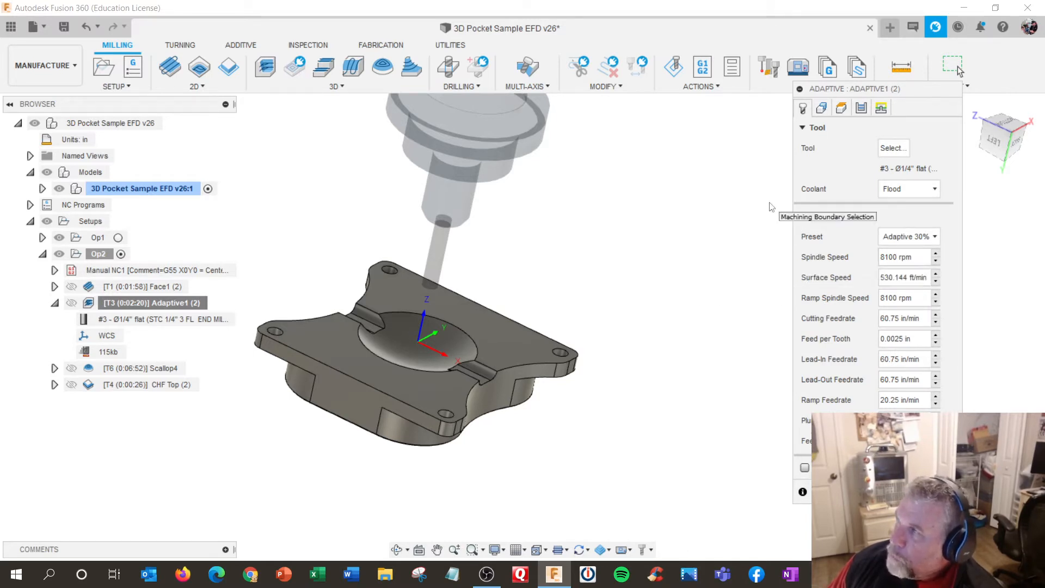
- Review Adaptive1 (2)'s geometry settings, including the machining boundary chain around the dish and slots and the tool containment options
click(822, 109)
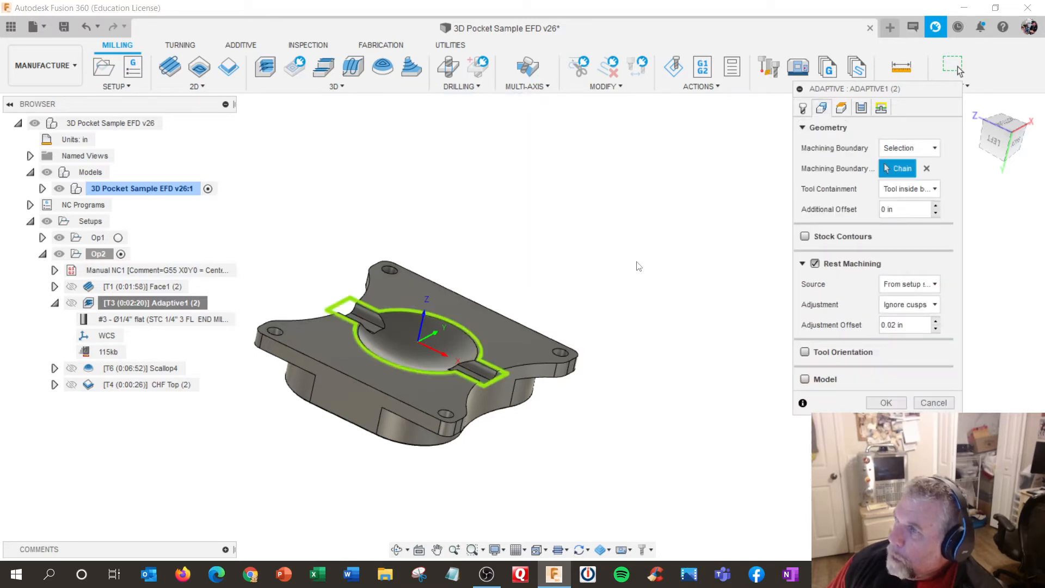
scroll(581, 259, up, 5)
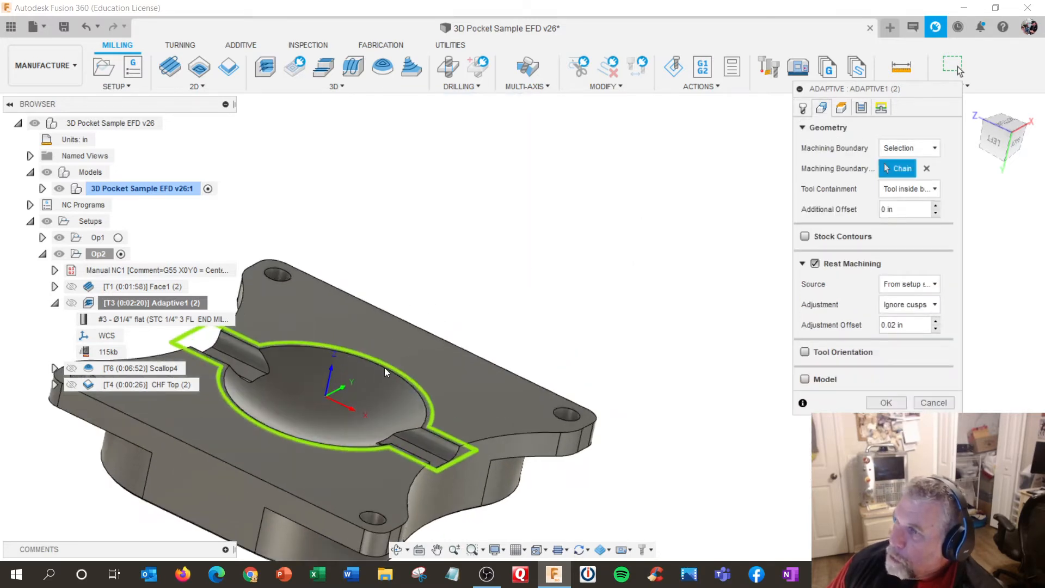
scroll(370, 369, down, 3)
shift+middle_drag(457, 359, 479, 381)
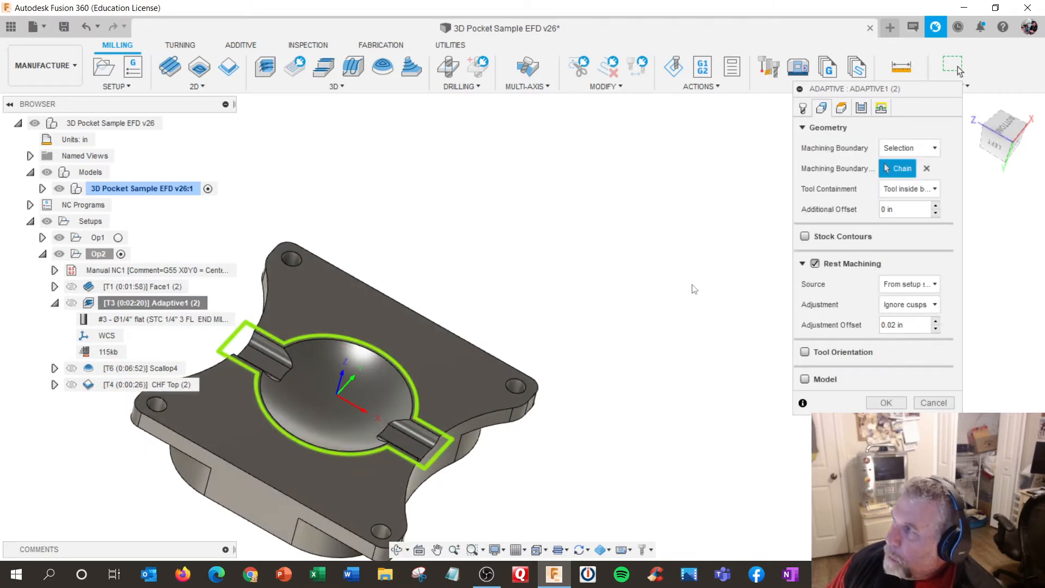
click(907, 190)
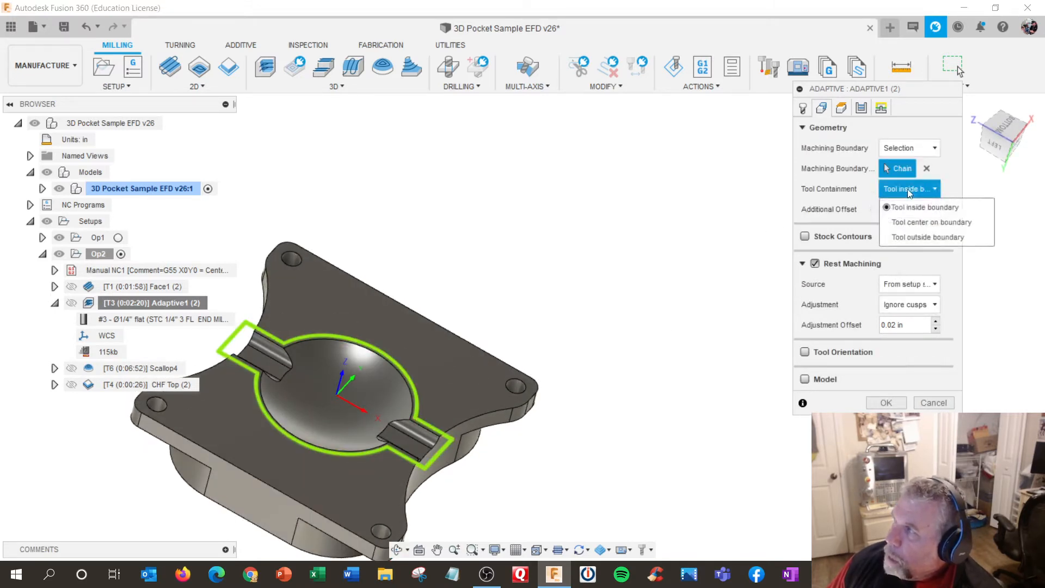
click(851, 163)
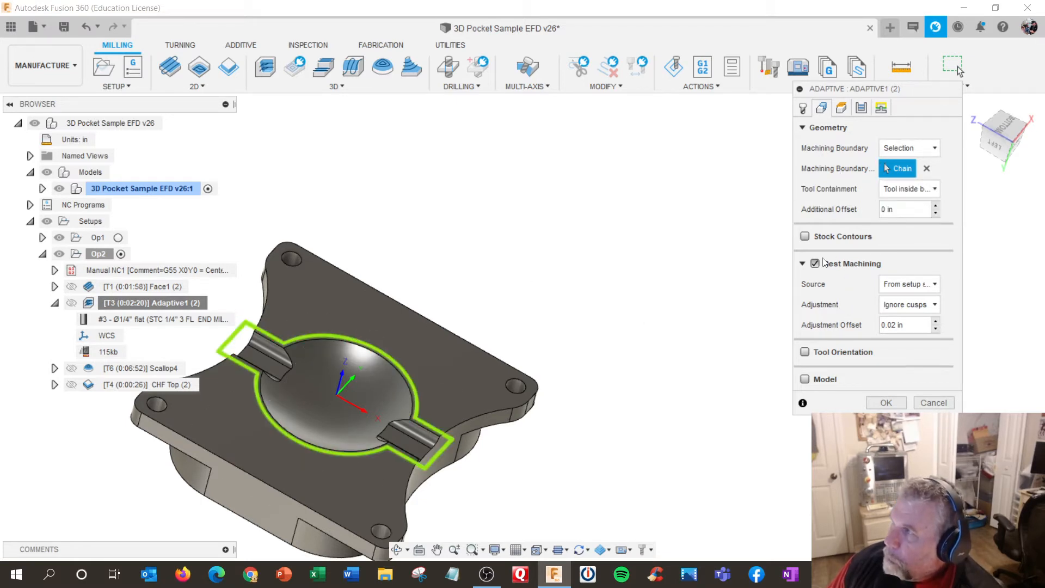
scroll(403, 345, up, 2)
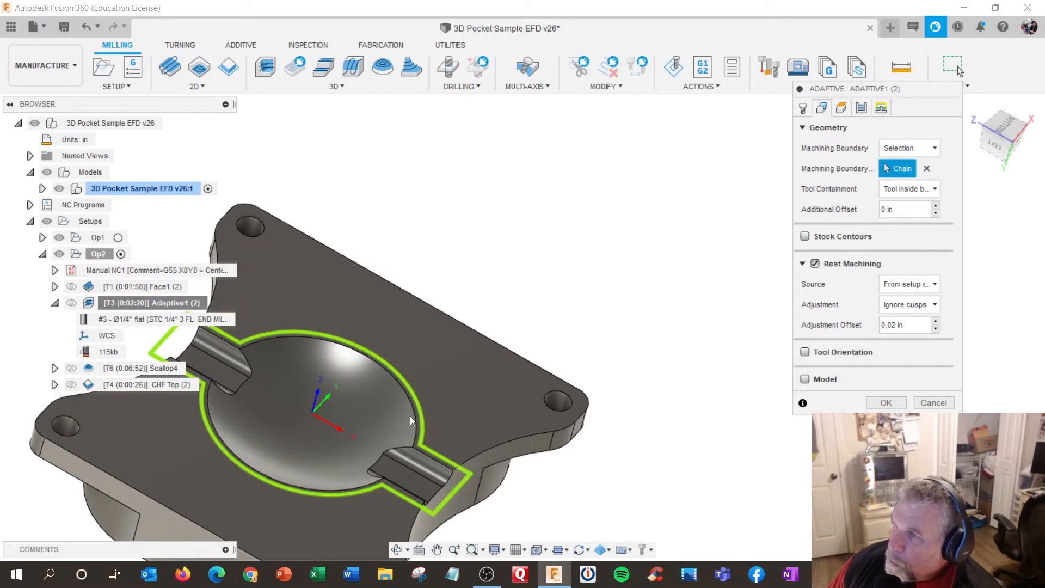
- Check where the machining boundary runs around the dish's rim, and cancel the Adaptive1 (2) edit
scroll(421, 419, up, 3)
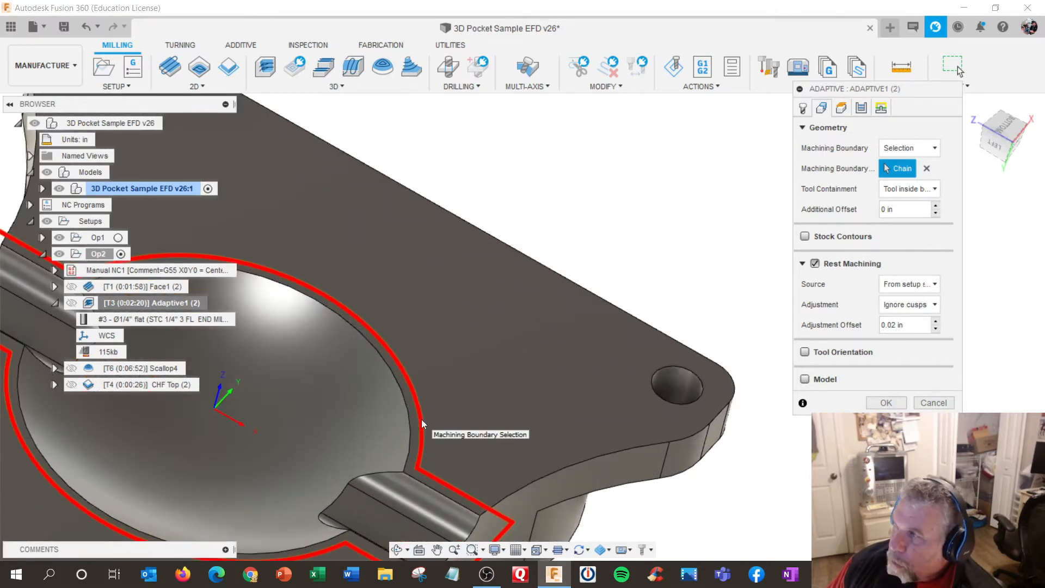
scroll(470, 375, down, 5)
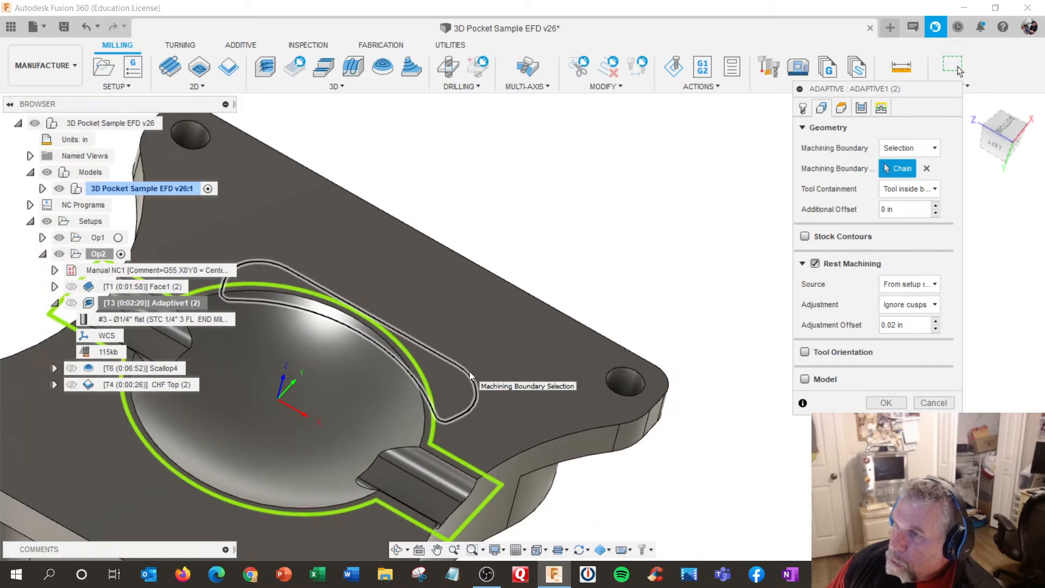
click(933, 403)
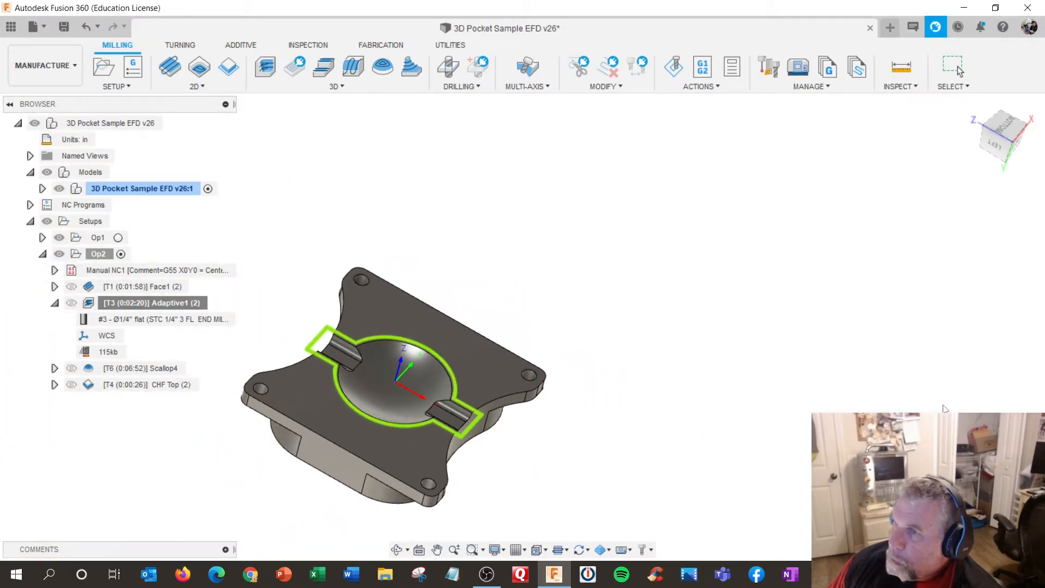
- Show the model's sketches and compare the boundary sketch around the dish and slots with the Adaptive1 (2) toolpath
click(42, 189)
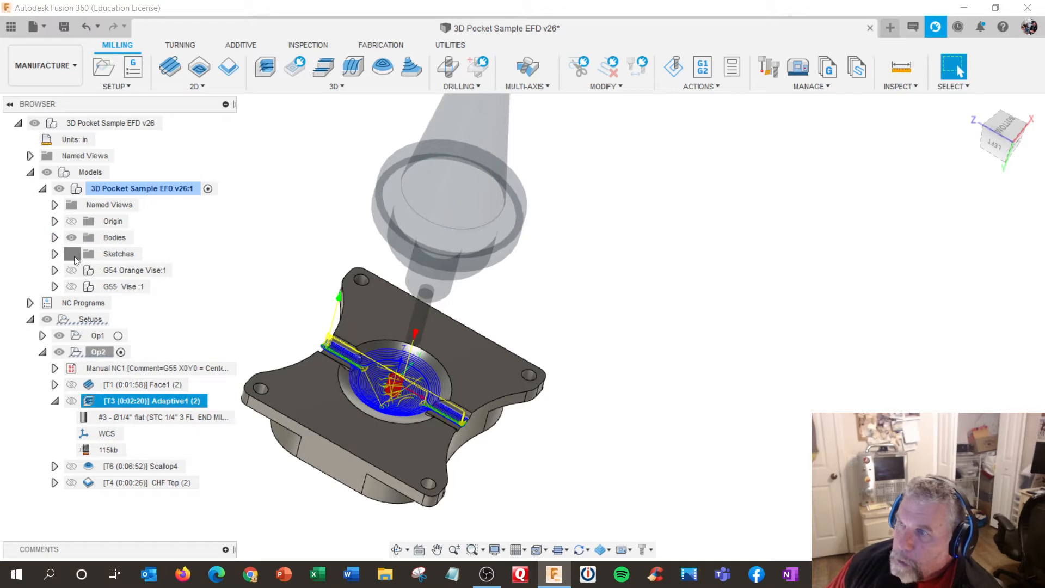
click(73, 256)
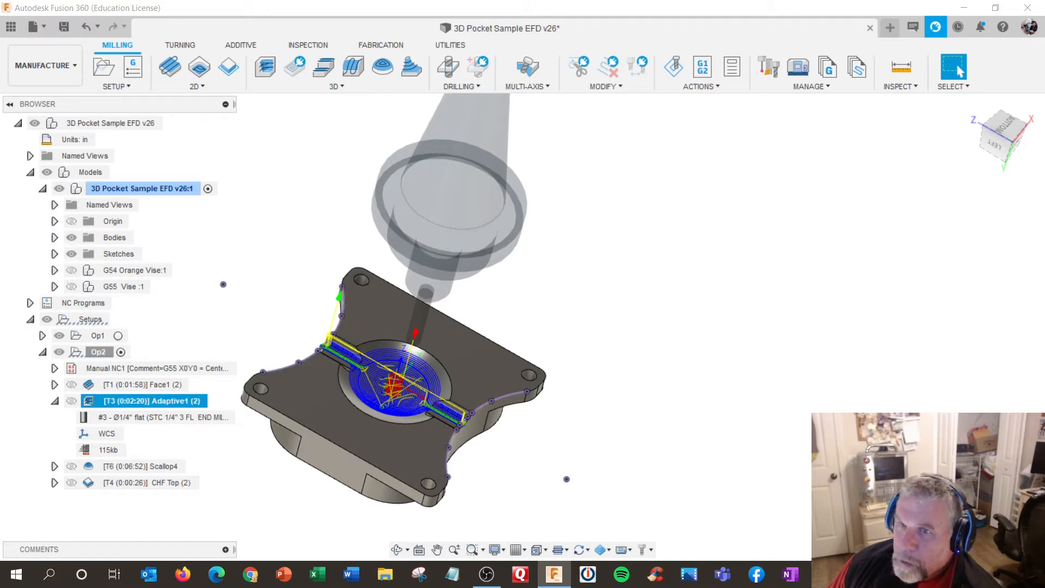
scroll(303, 411, up, 3)
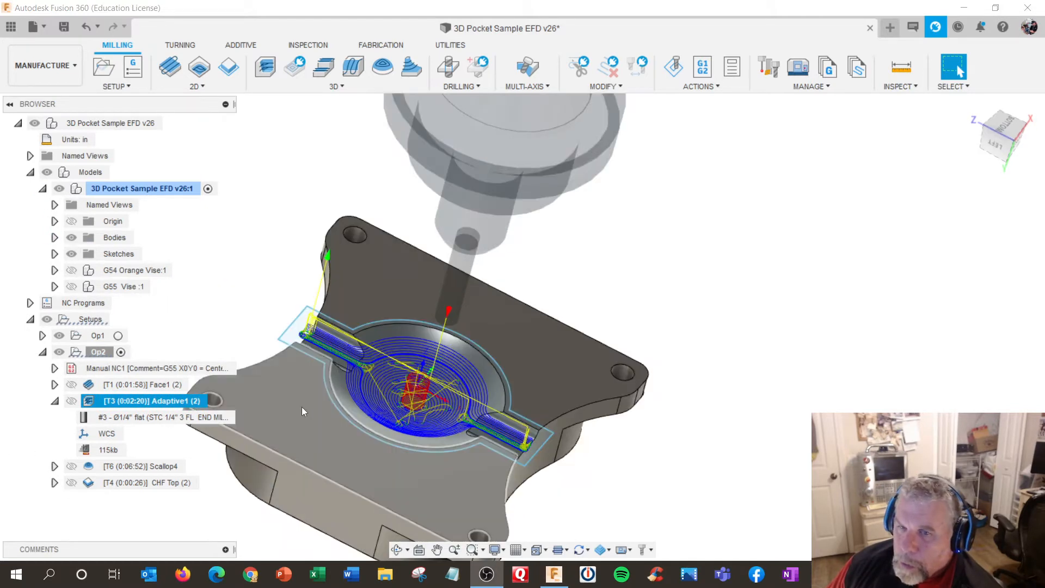
scroll(289, 357, up, 3)
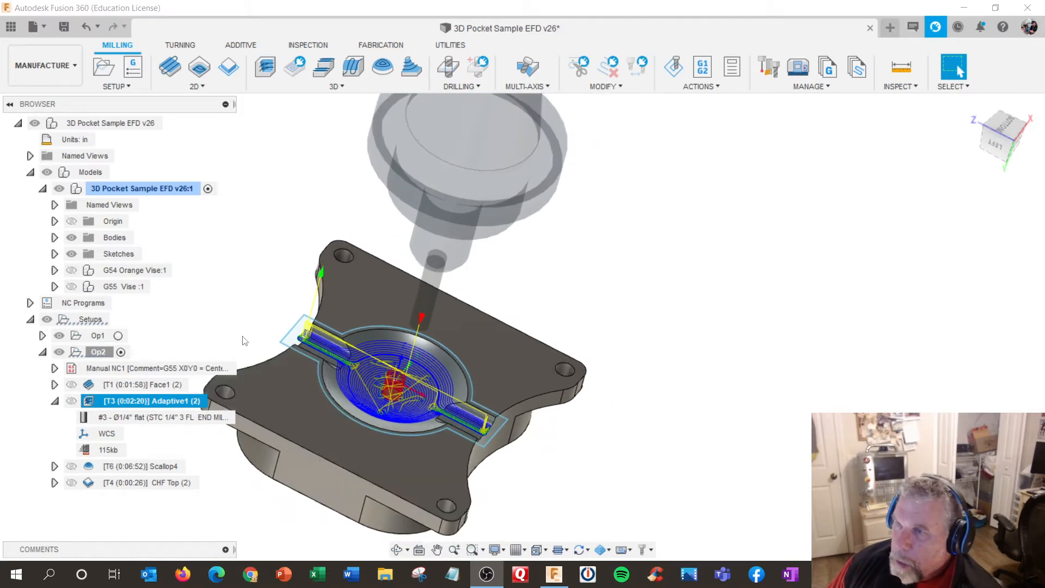
shift+middle_drag(289, 321, 397, 417)
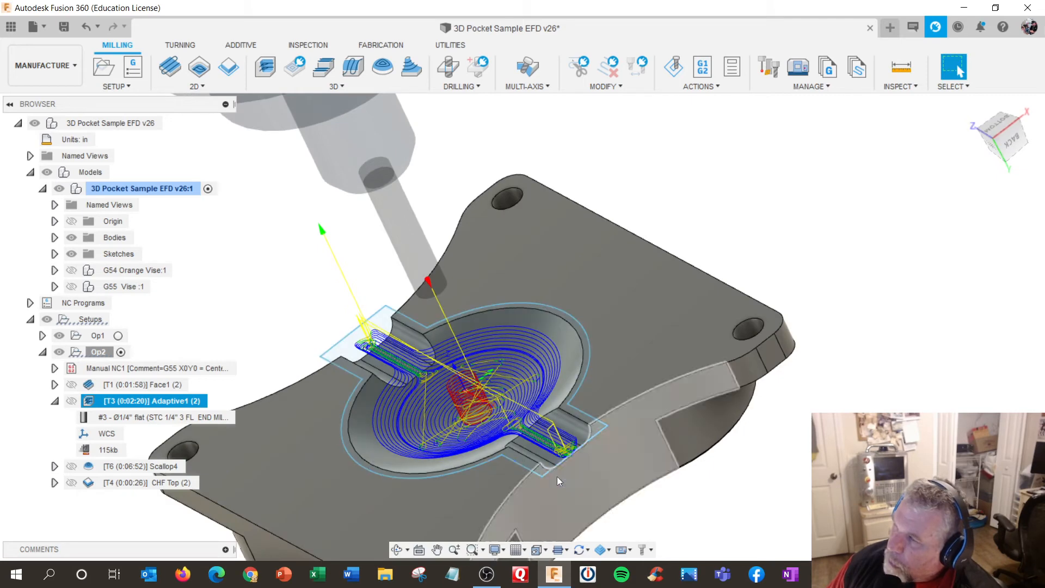
scroll(522, 461, up, 3)
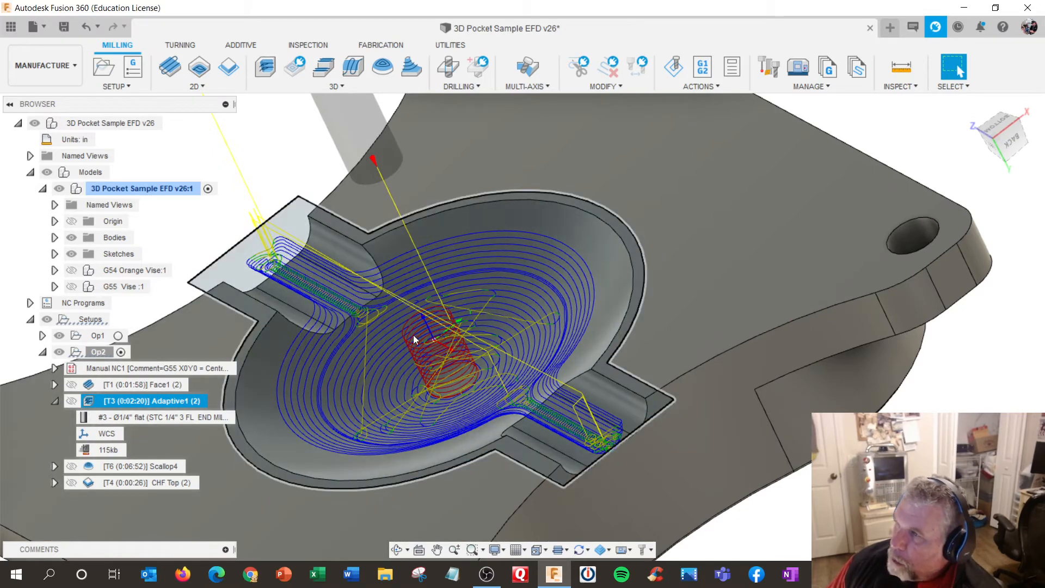
shift+middle_drag(413, 335, 427, 333)
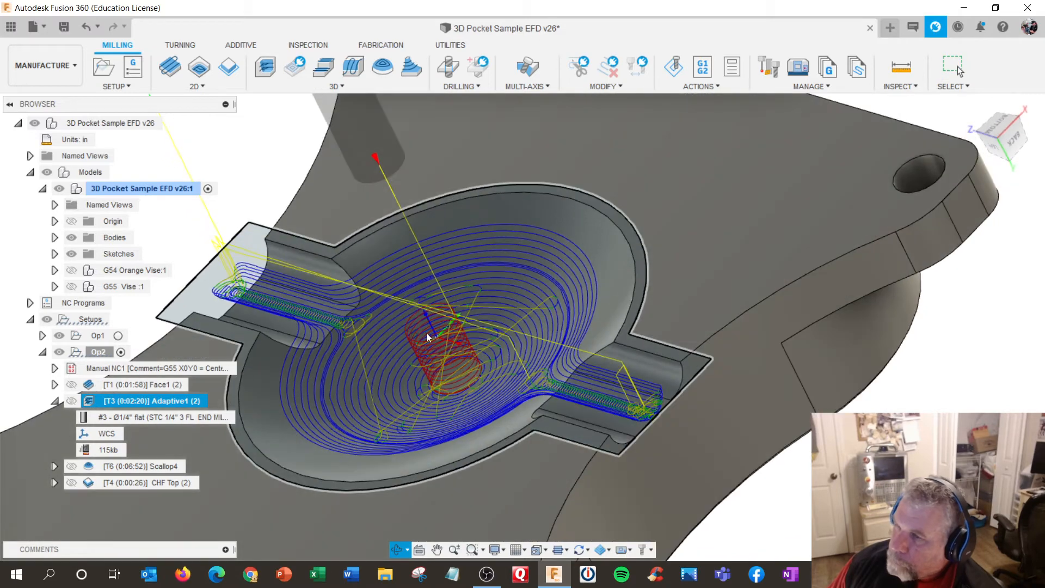
- Reopen Adaptive1 (2) for editing and review its machining boundary and tool containment options
right_click(108, 403)
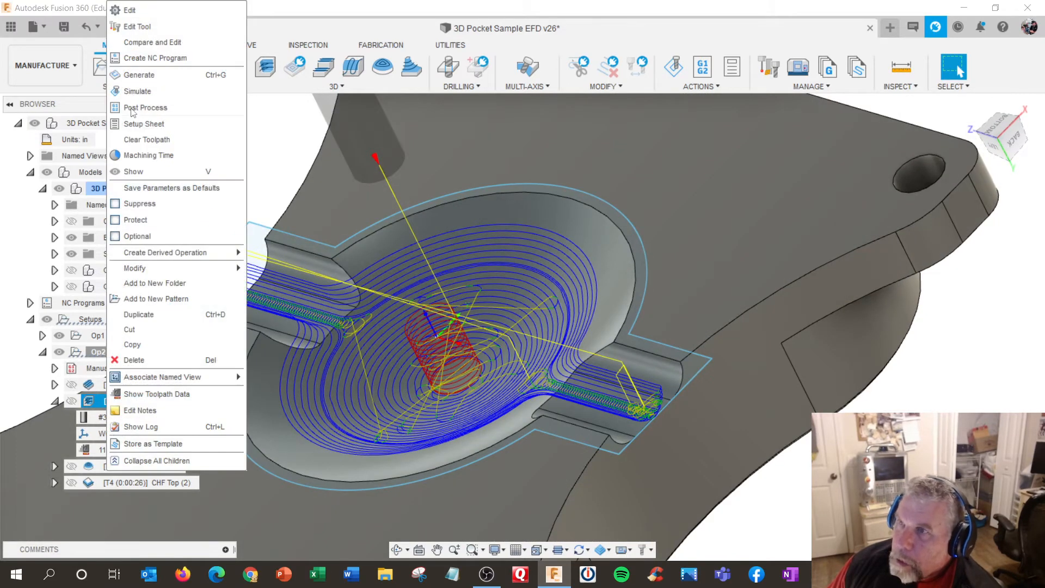
click(130, 10)
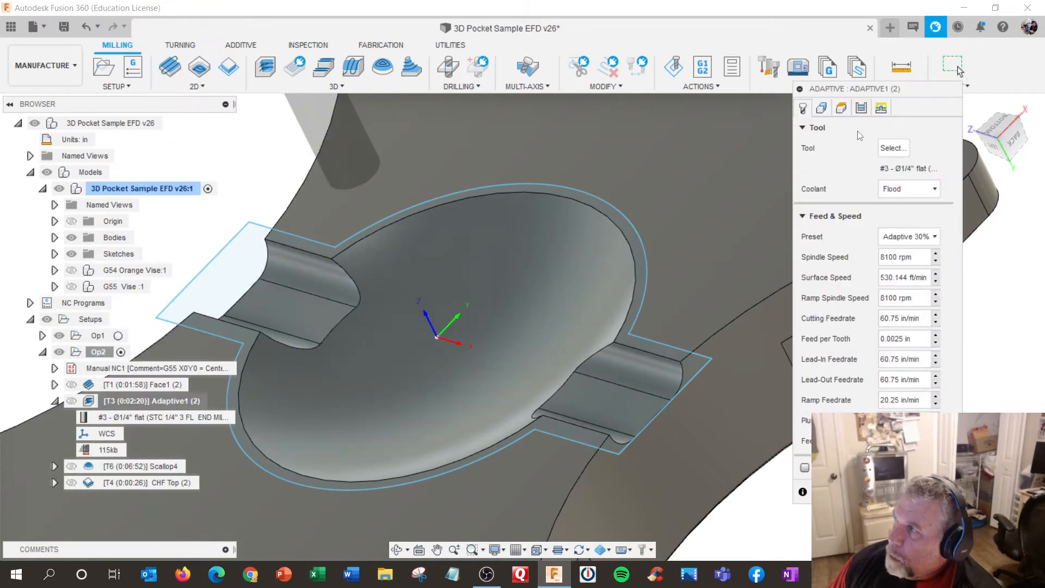
click(821, 108)
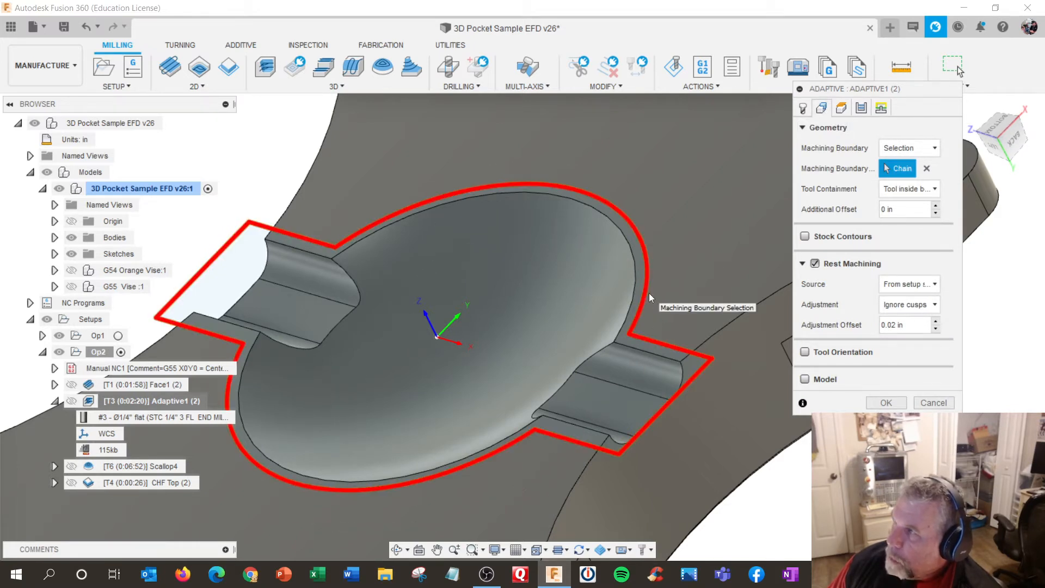
click(910, 189)
click(909, 188)
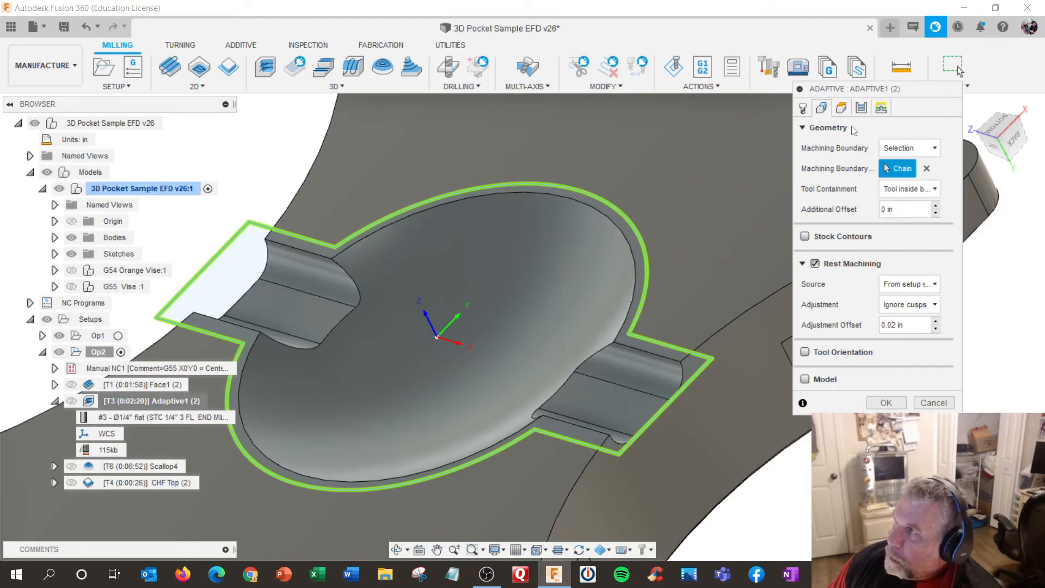
- Review Adaptive1 (2)'s heights, passes and linking settings, and cancel the edit
click(842, 109)
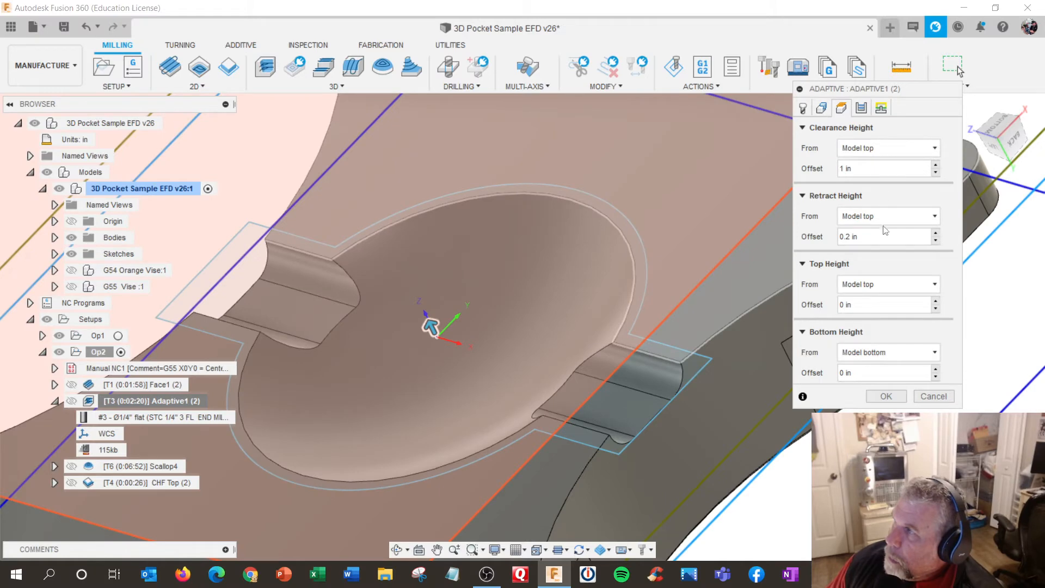
click(860, 108)
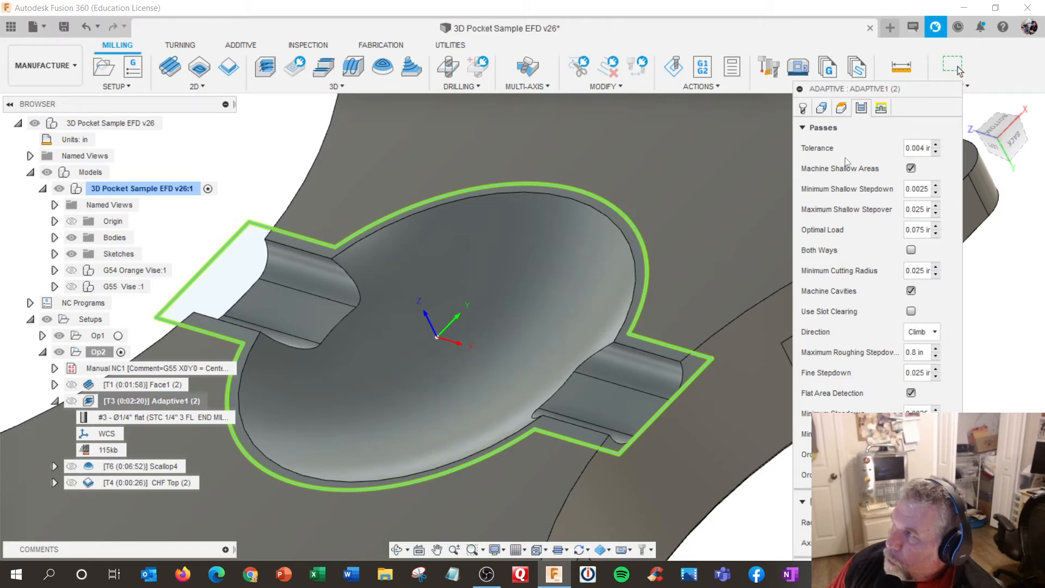
click(881, 108)
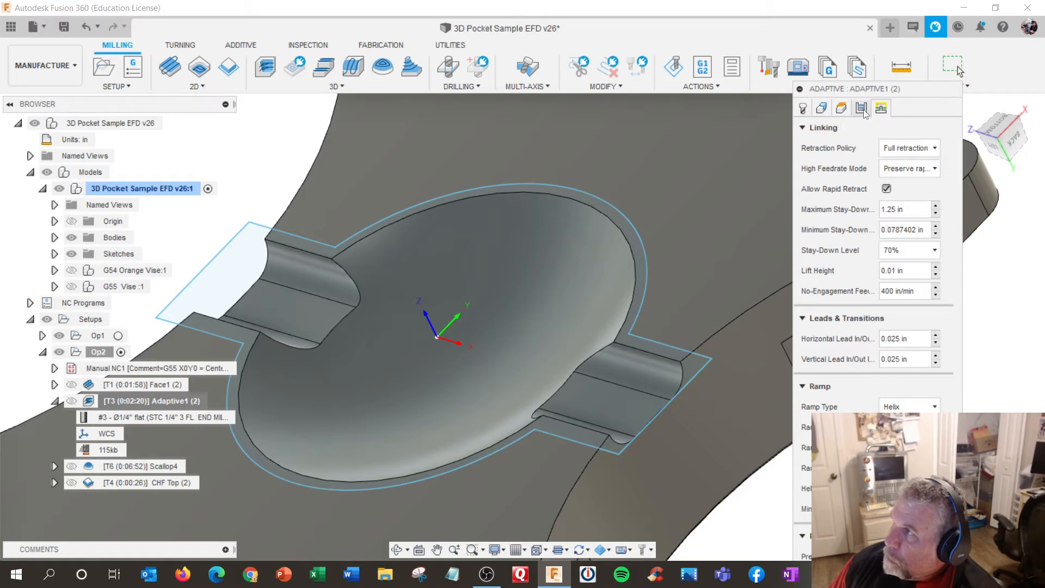
drag(843, 86, 837, 32)
click(928, 545)
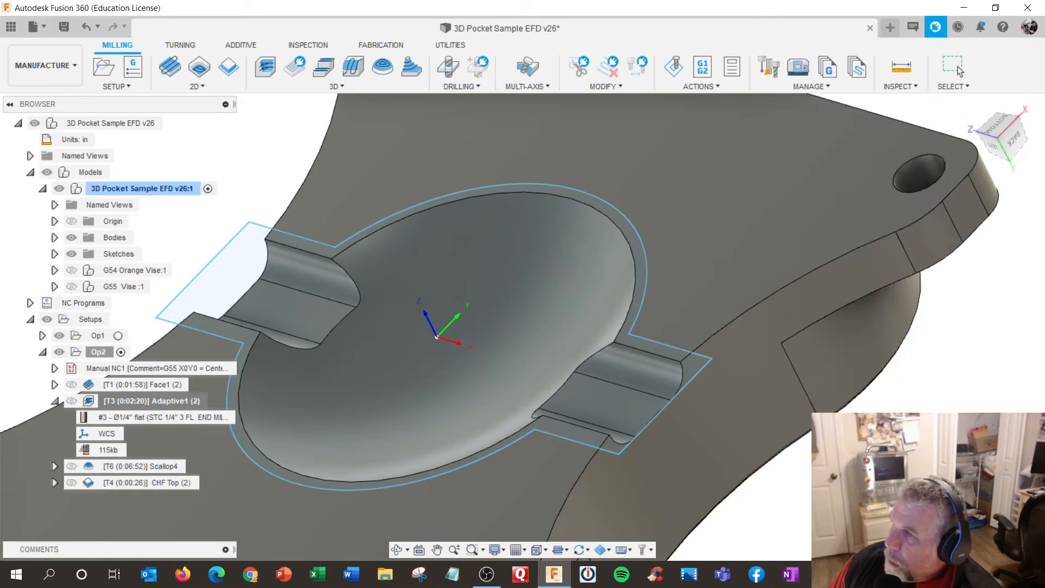
- Inspect the Adaptive1 (2) toolpath from several angles, including the helical entry in the dish and the slot passes
shift+middle_drag(456, 365, 459, 312)
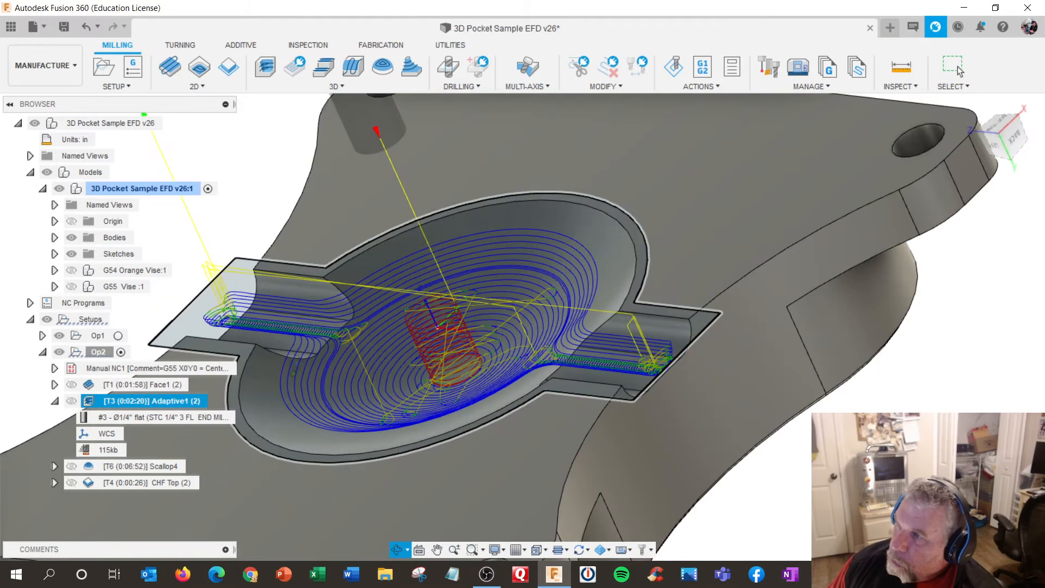
shift+middle_drag(336, 332, 360, 361)
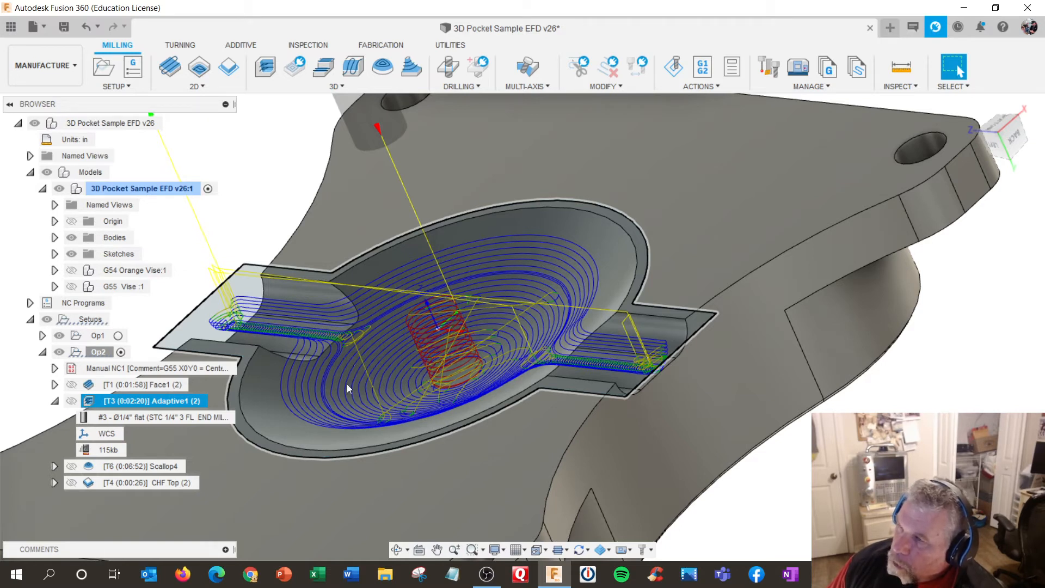
shift+middle_drag(364, 344, 352, 354)
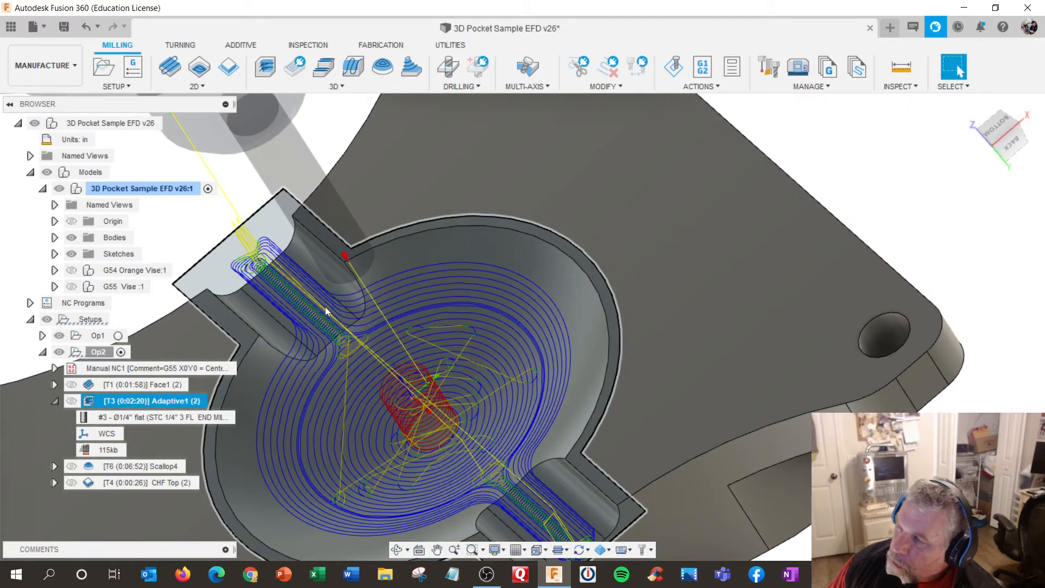
shift+middle_drag(263, 266, 278, 256)
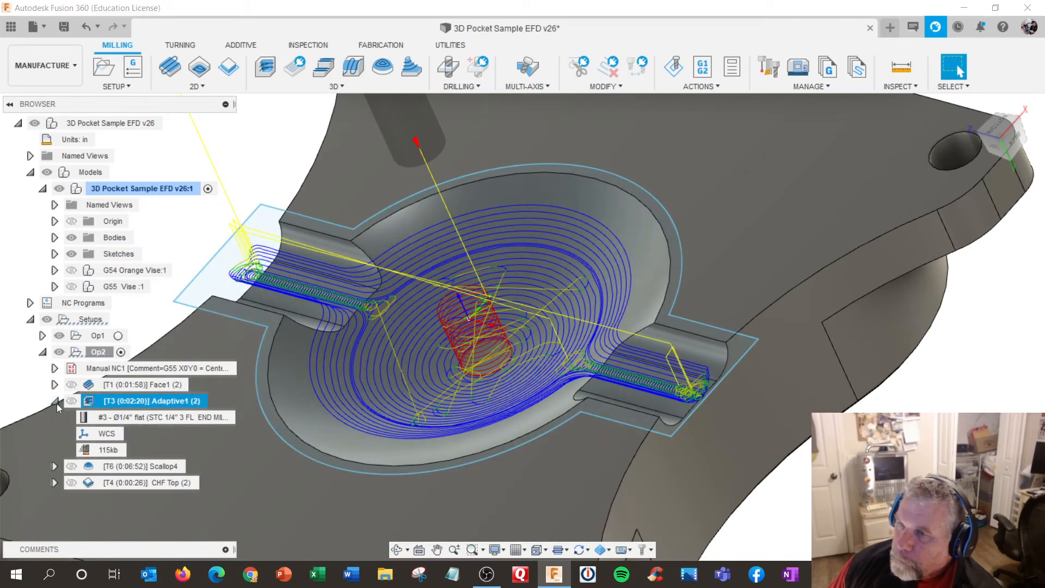
- Collapse Adaptive1 (2) in Op2 and view the Scallop4 finishing toolpath over the dish and slots
click(55, 401)
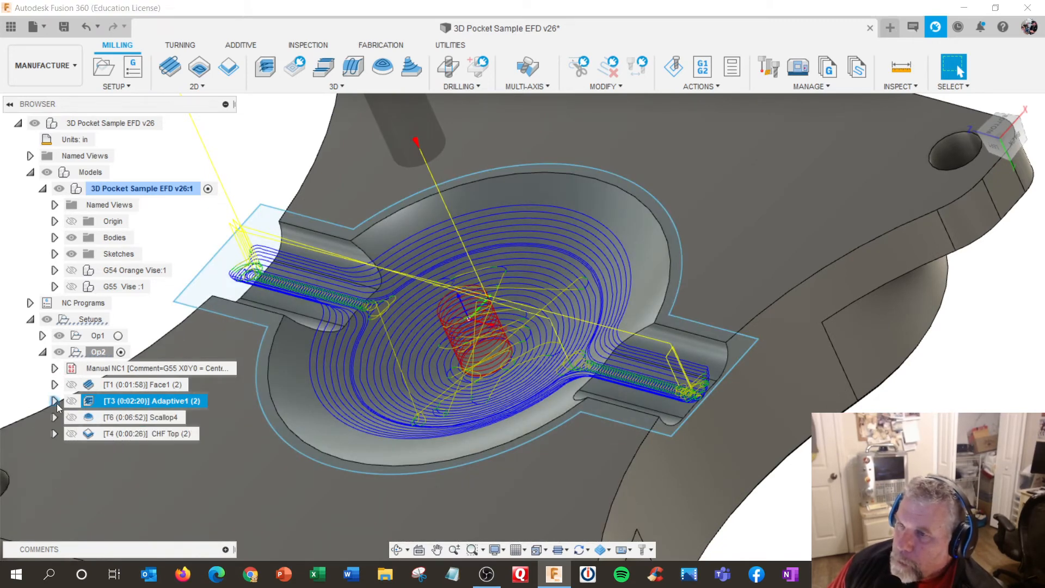
click(87, 418)
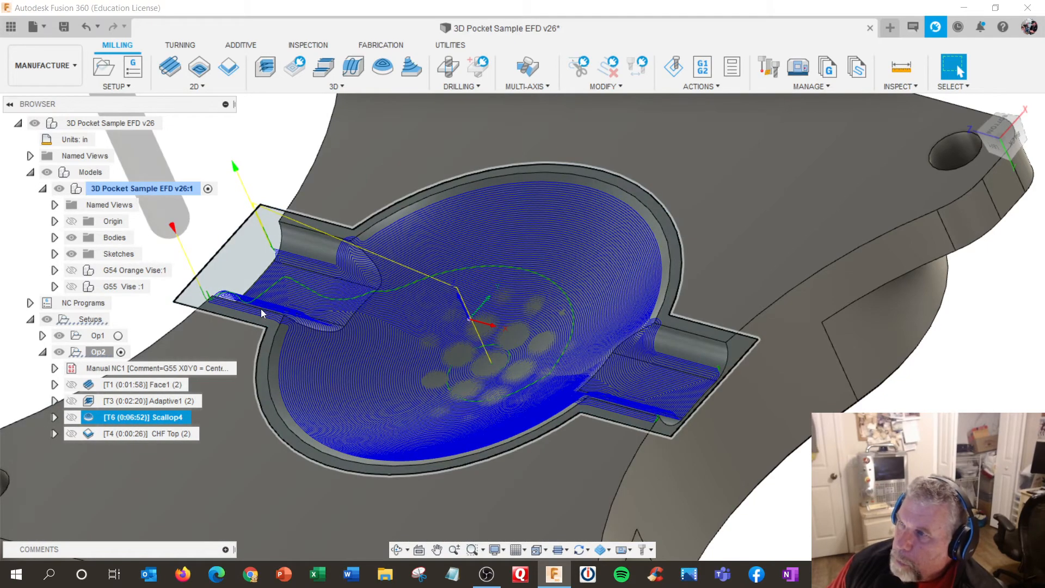
shift+middle_drag(359, 299, 320, 292)
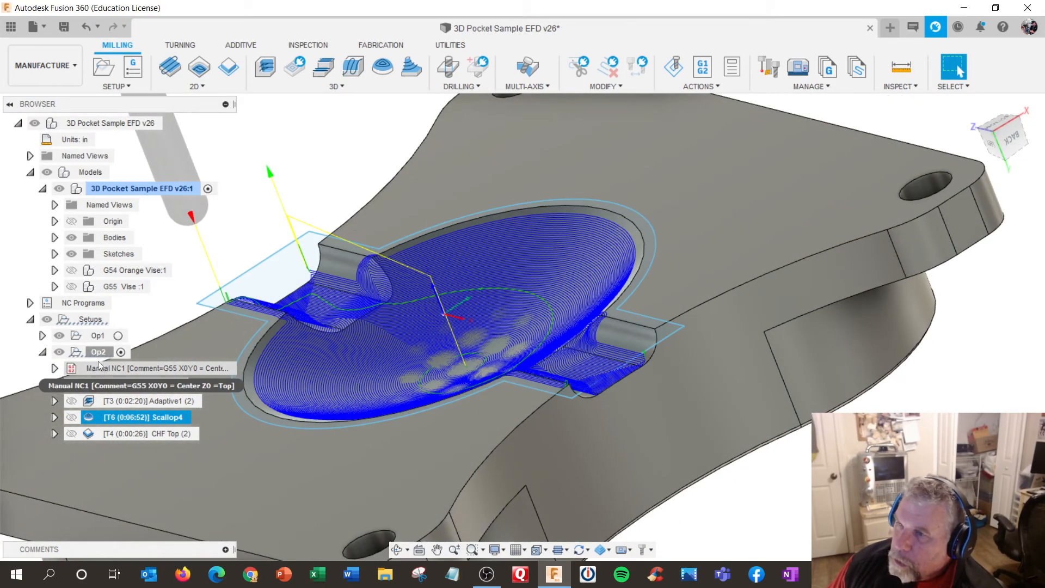
- Open Scallop4 for editing and review its ball end mill, feeds and speeds, and geometry settings
right_click(113, 419)
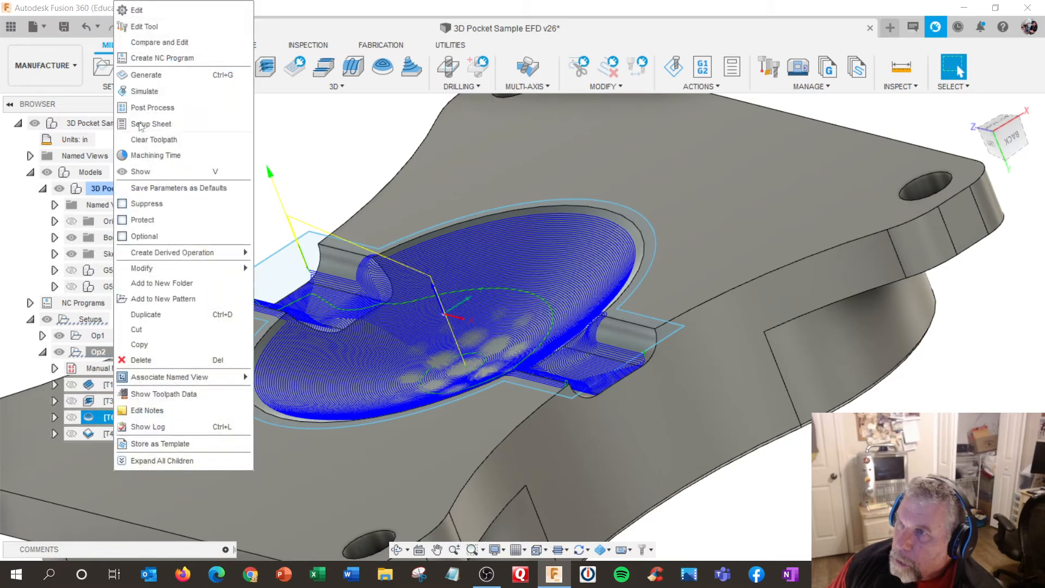
click(143, 10)
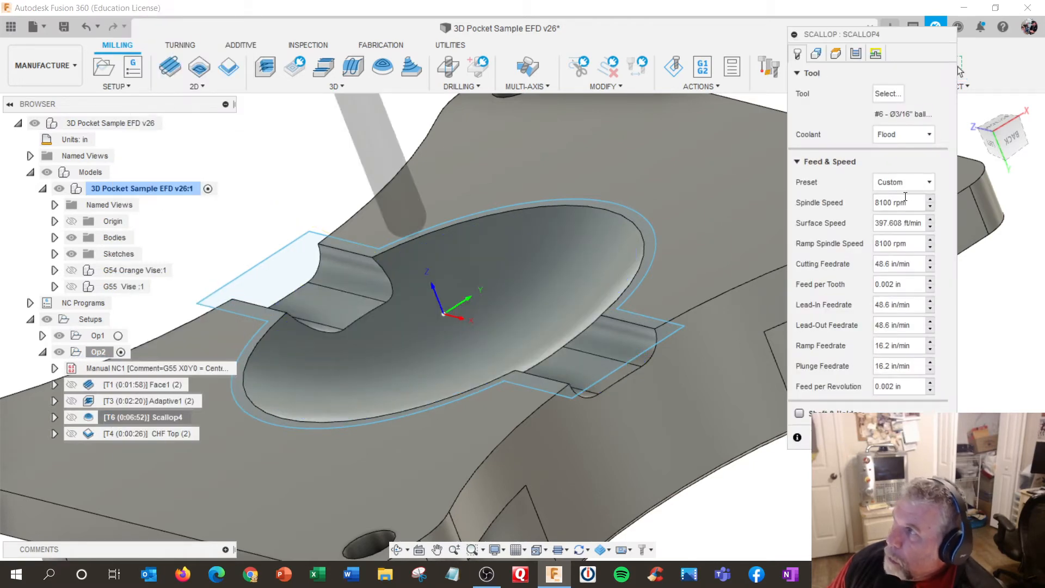
click(815, 53)
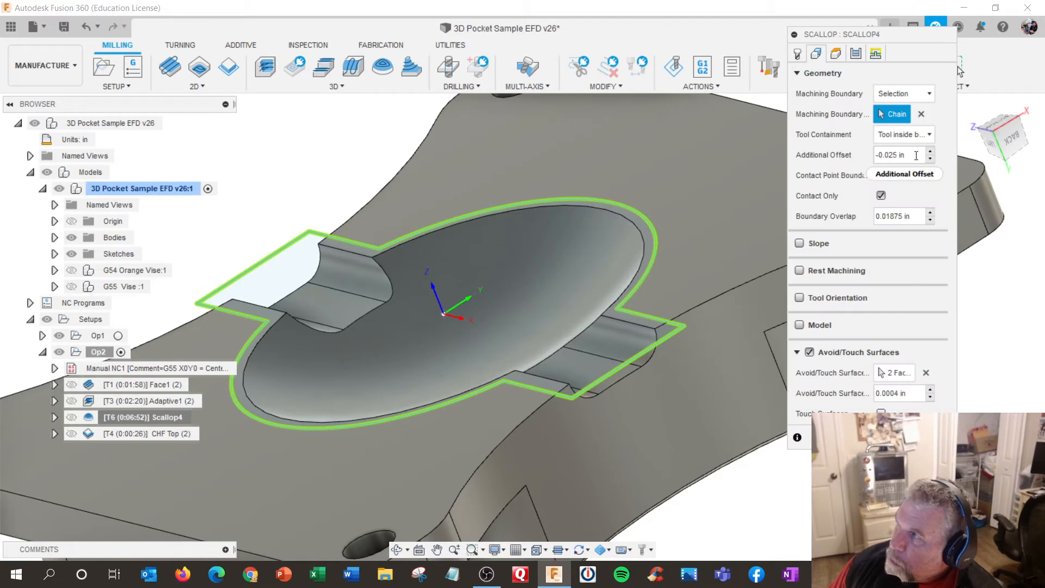
- Set Scallop4's boundary overlap to 0, accept the operation, and inspect the regenerated toolpath at the dish rim and slots
click(919, 214)
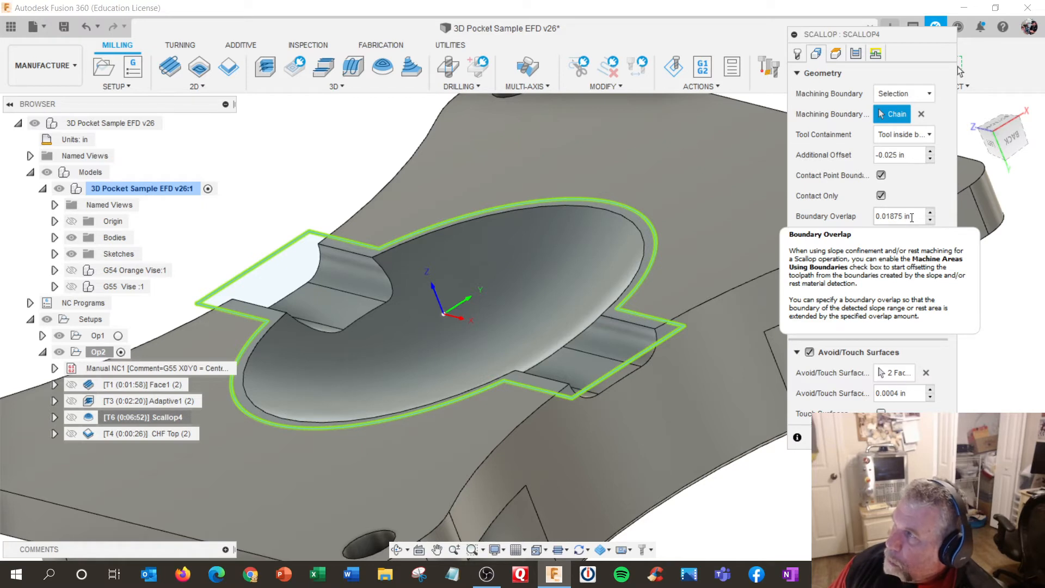
drag(911, 216, 868, 216)
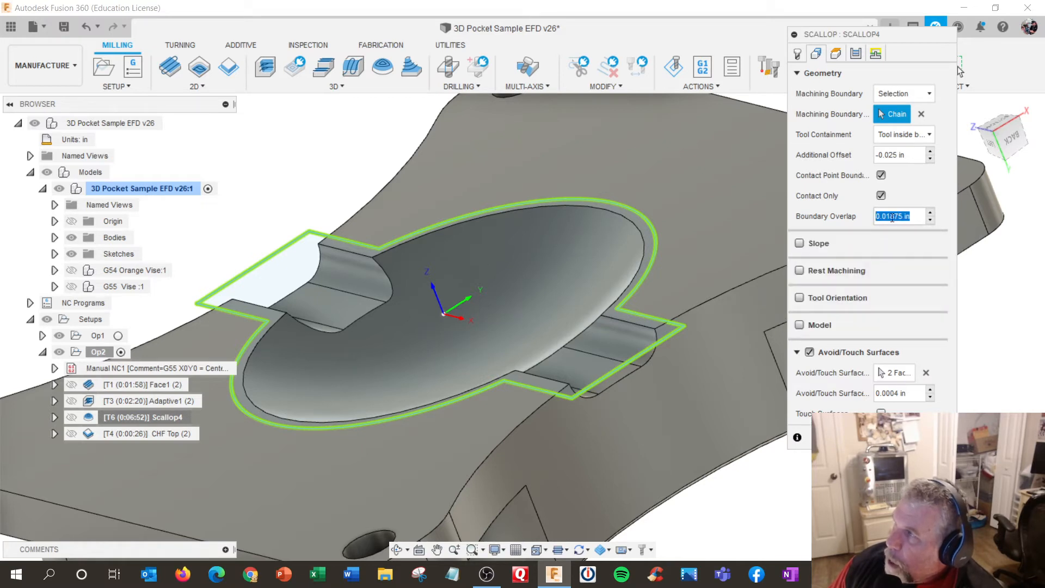
right_click(892, 216)
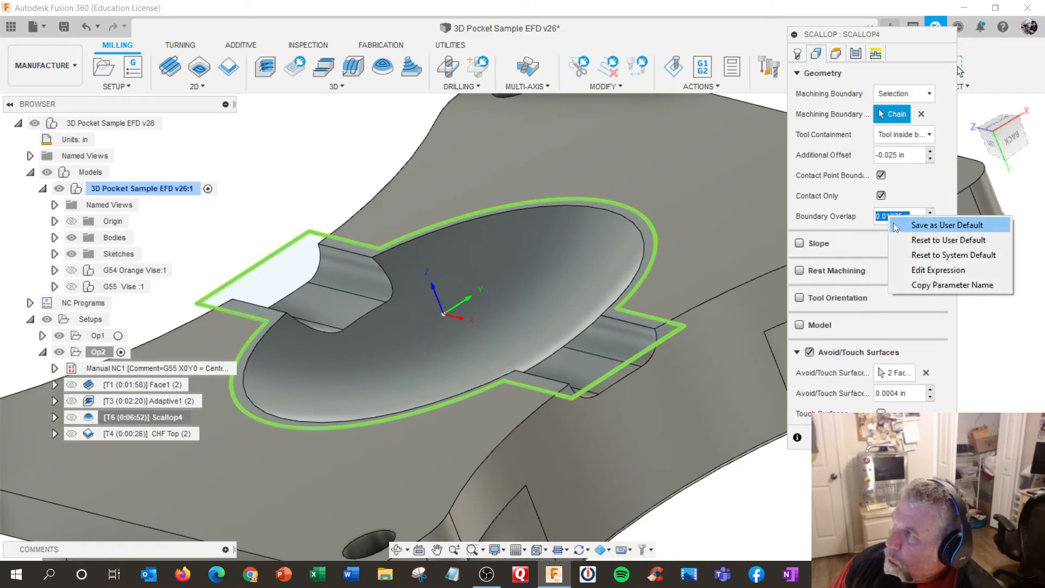
click(895, 214)
drag(918, 217, 873, 219)
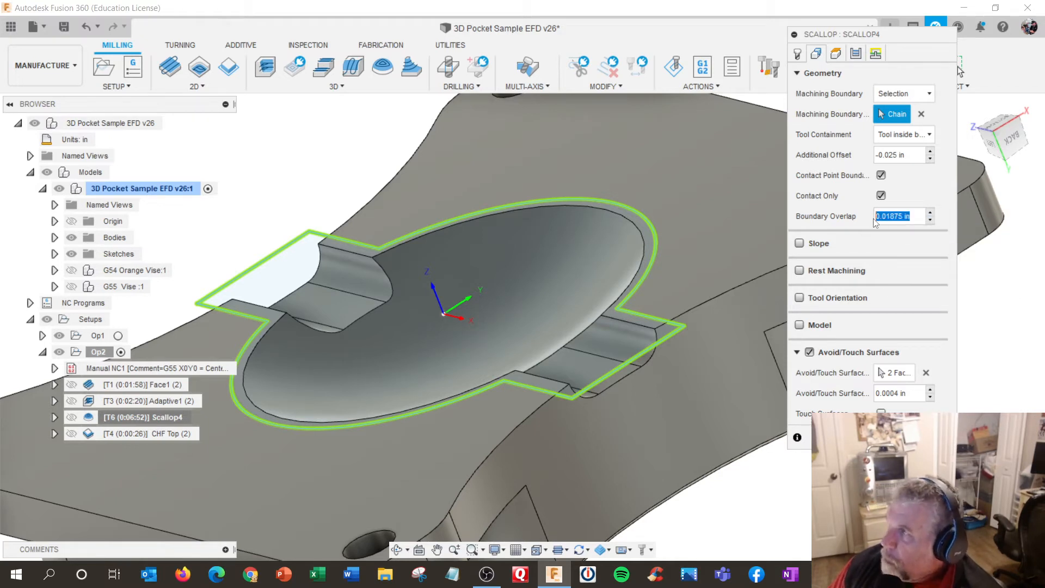
text(0)
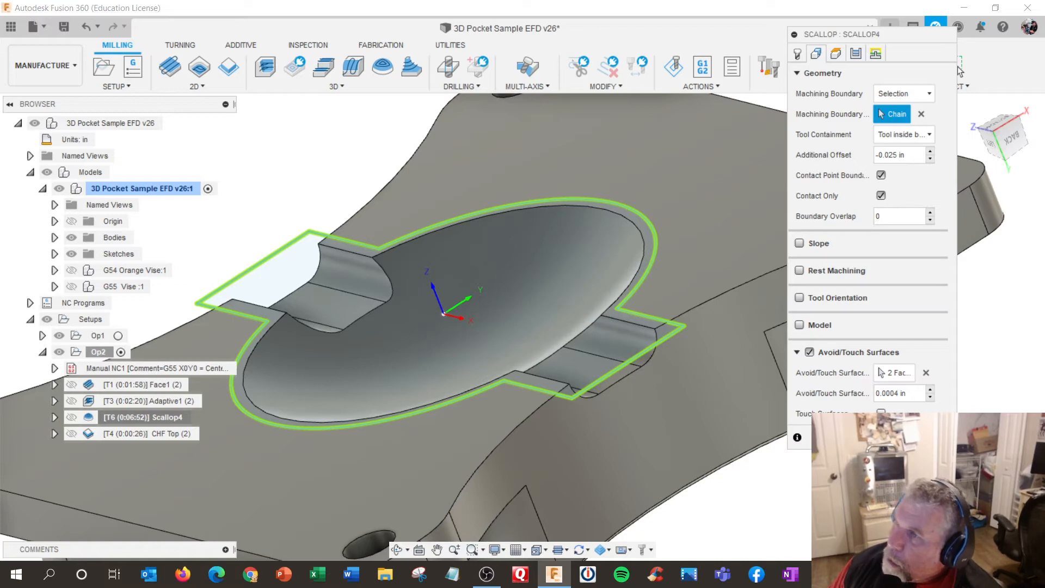
key(Return)
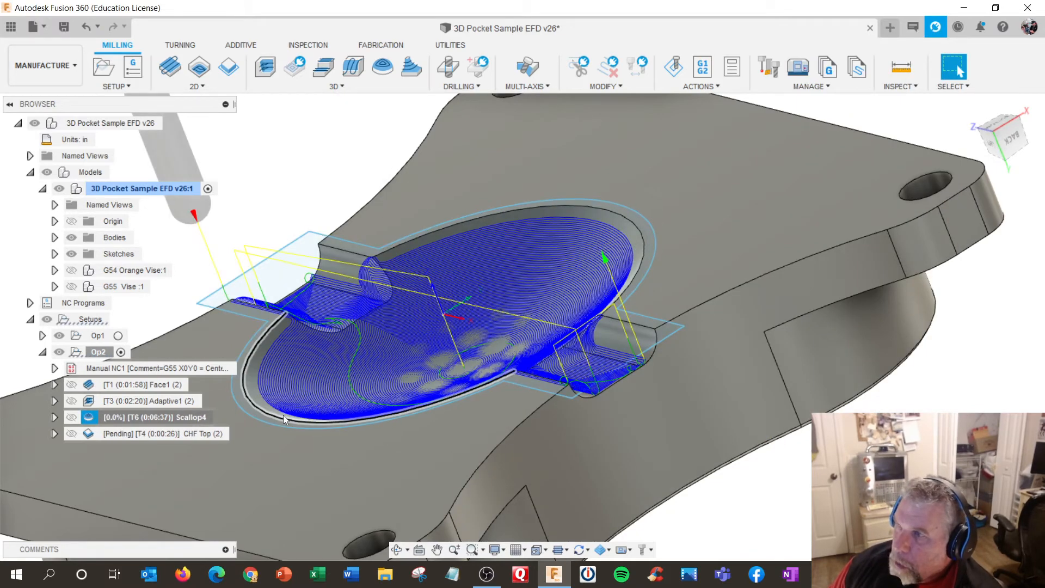
shift+middle_drag(283, 415, 331, 400)
scroll(468, 469, up, 4)
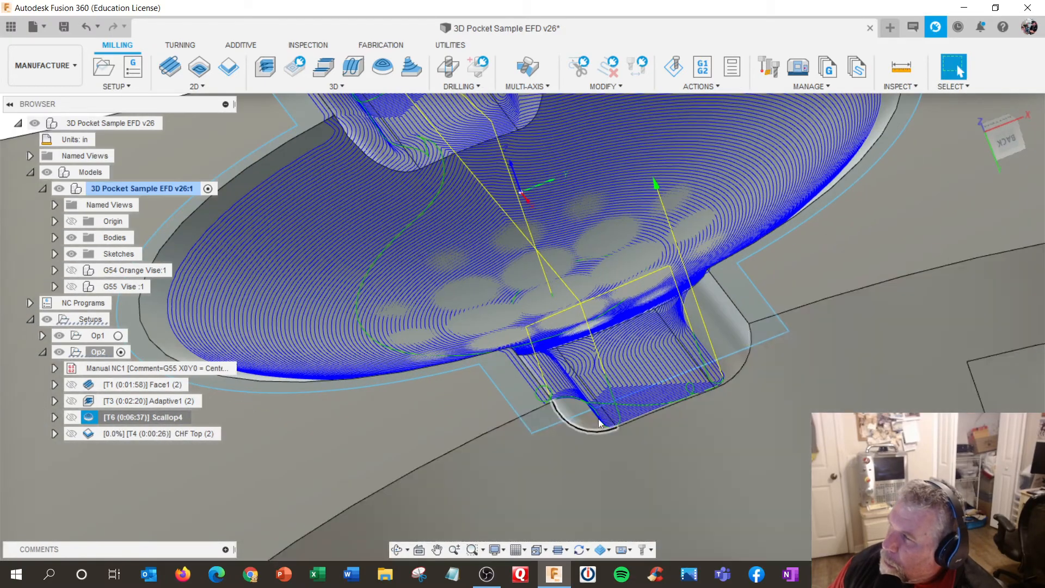
- Reopen Scallop4 for editing, set its boundary overlap to 0.025 in, and accept the operation
shift+middle_drag(600, 423, 578, 400)
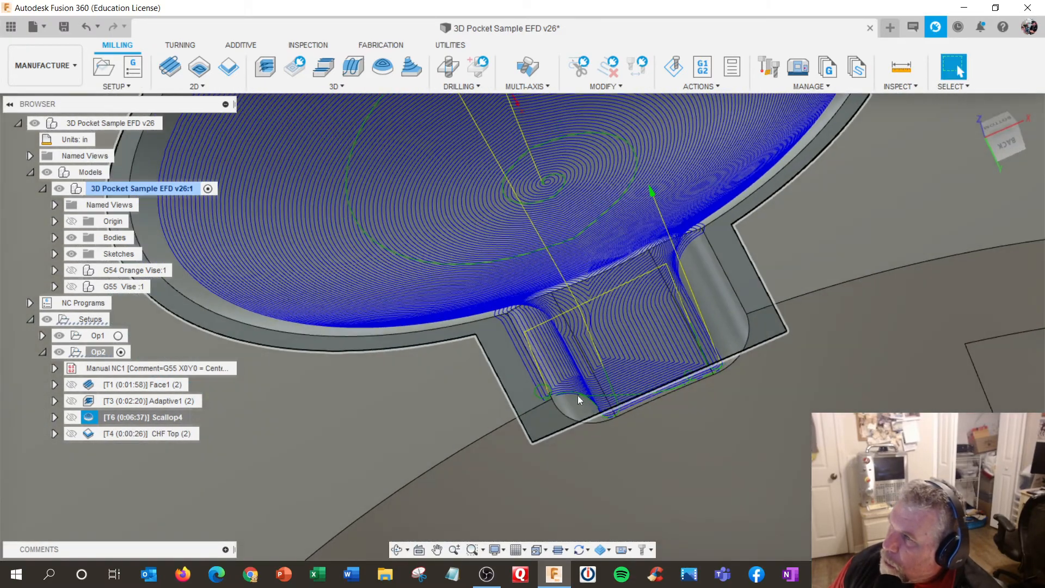
shift+middle_drag(525, 377, 509, 356)
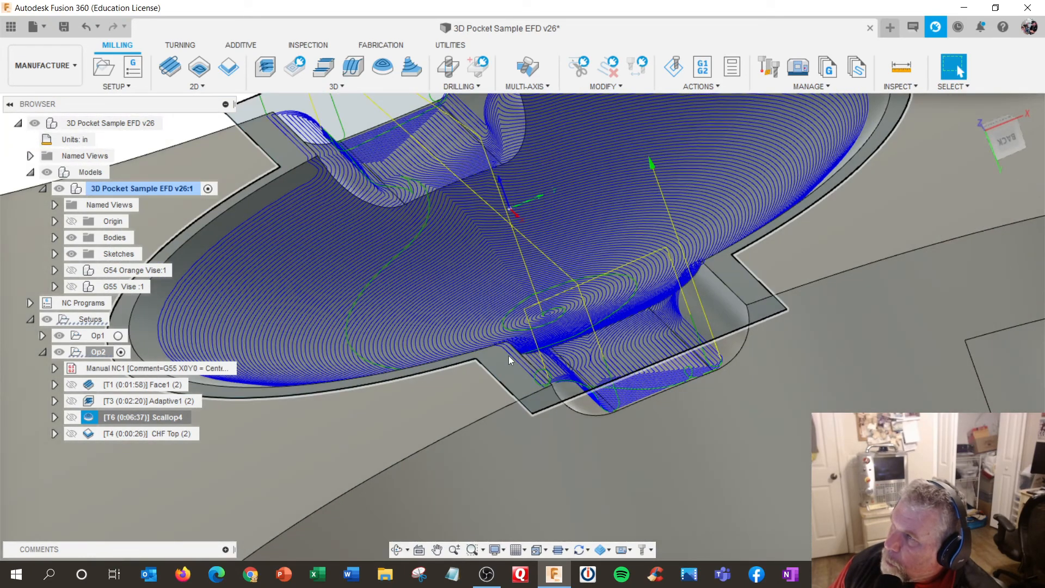
scroll(508, 356, down, 4)
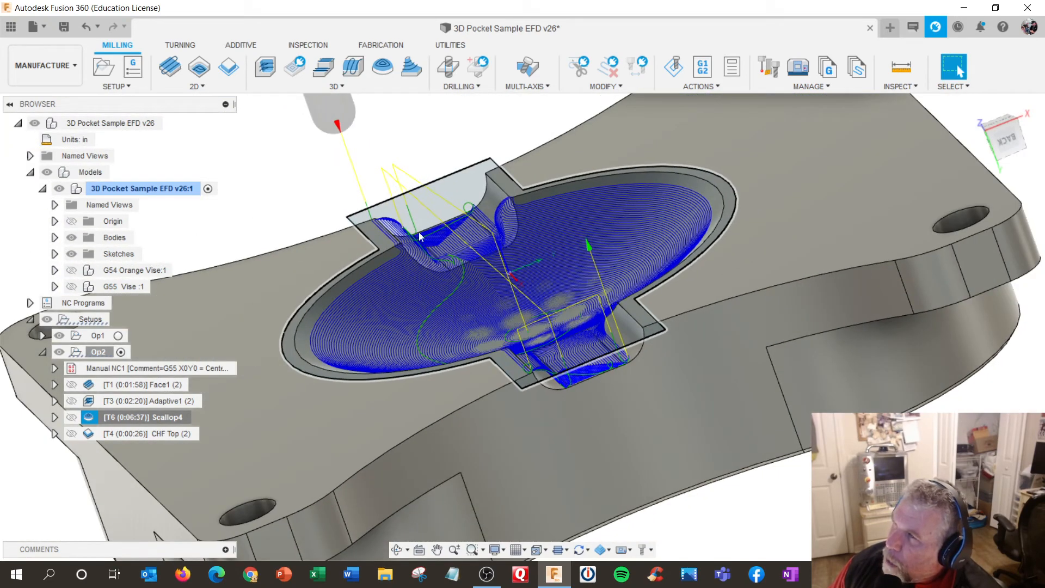
shift+middle_drag(419, 233, 446, 260)
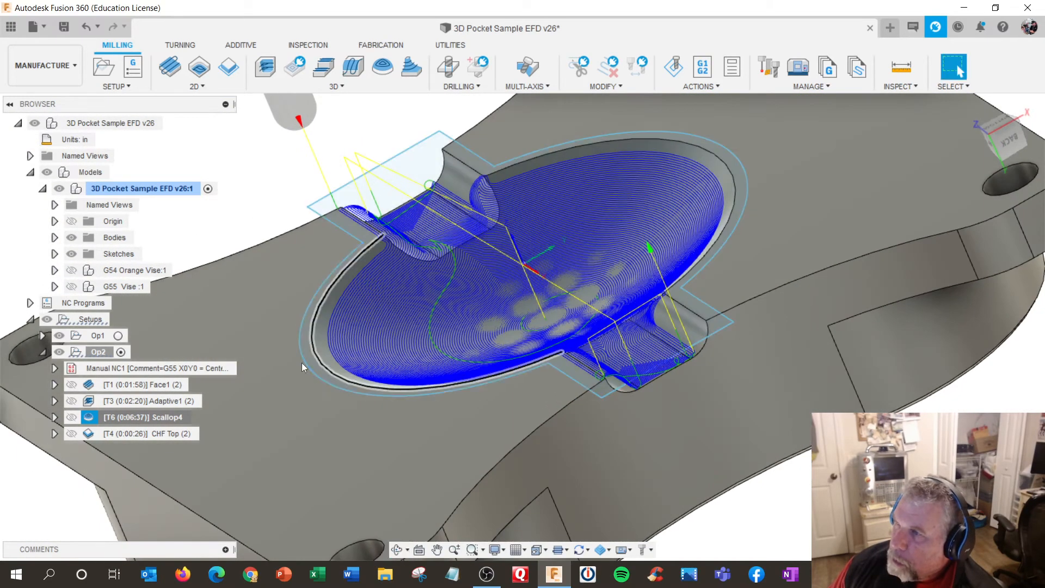
right_click(123, 417)
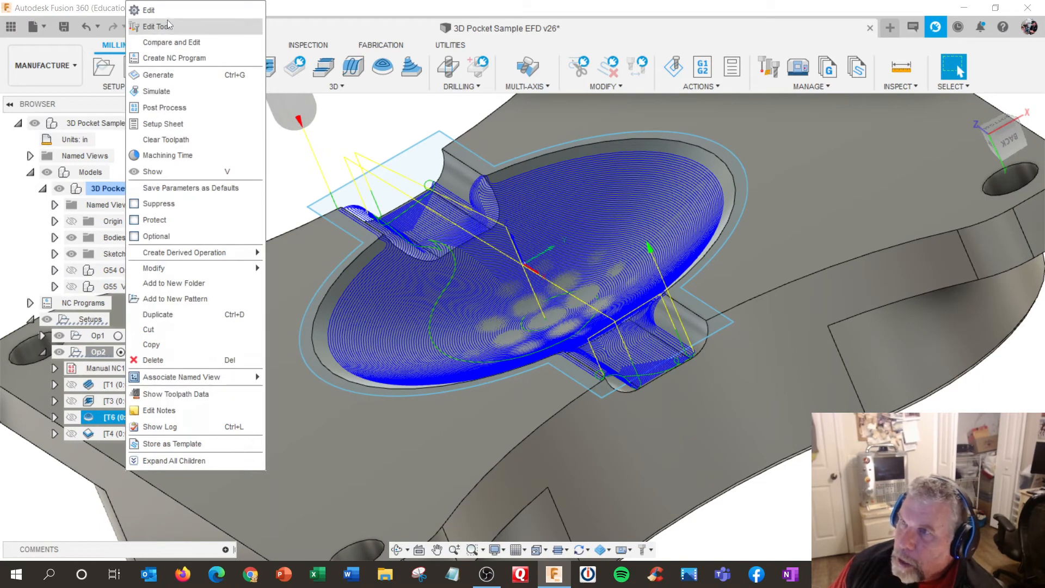
key(Escape)
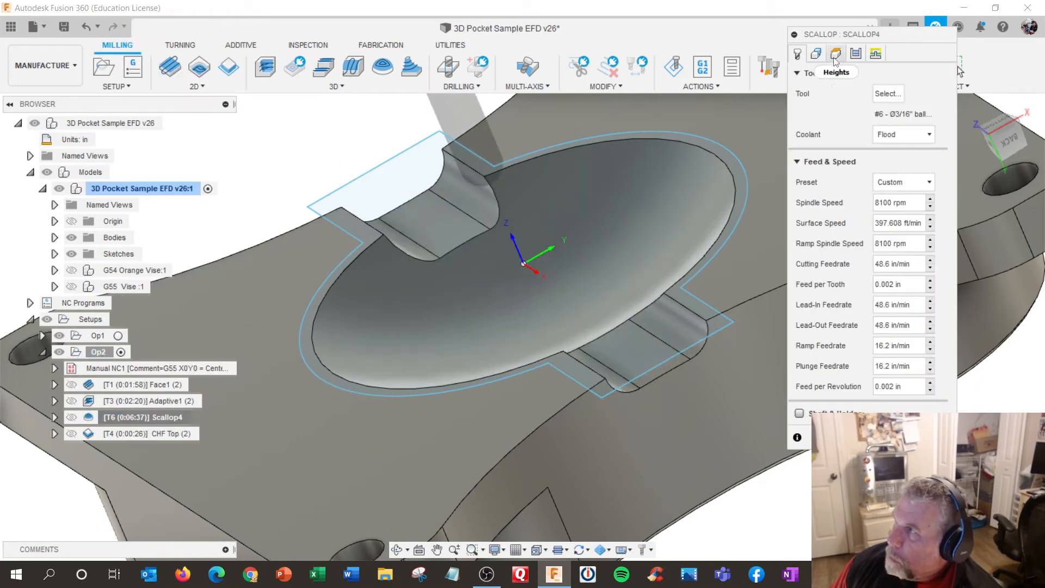
click(835, 54)
click(855, 53)
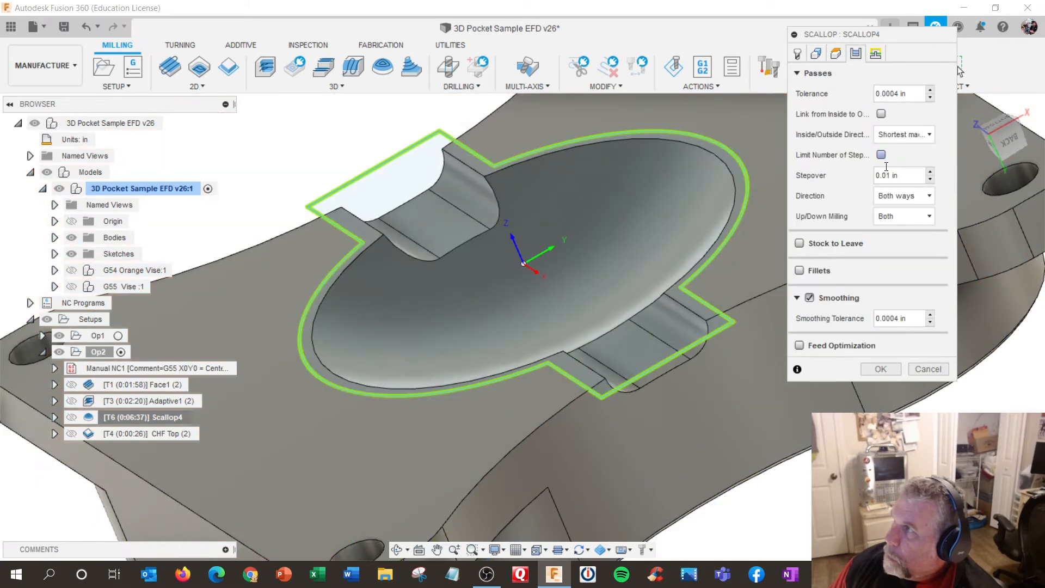
click(816, 54)
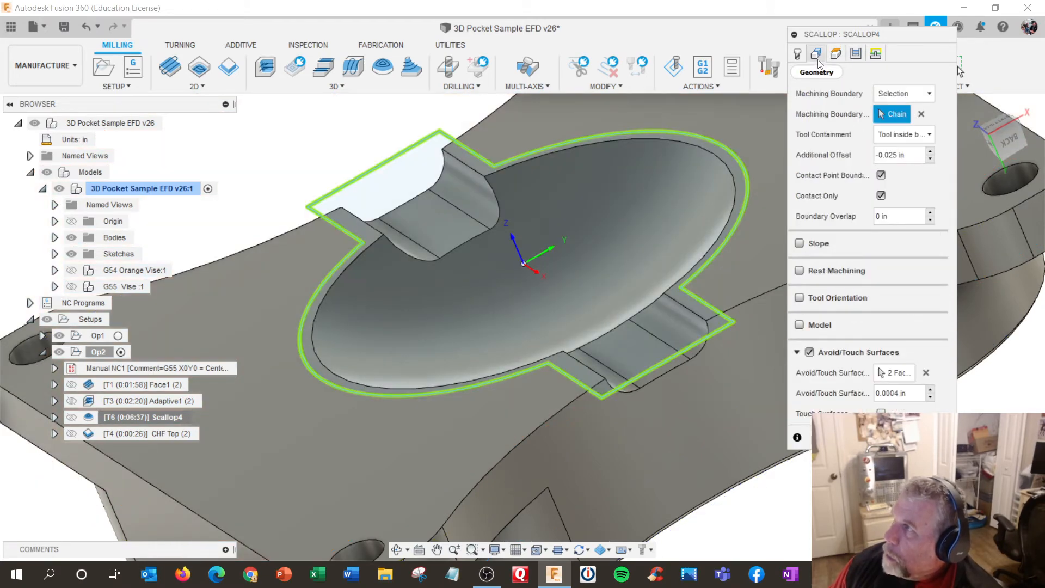
click(851, 220)
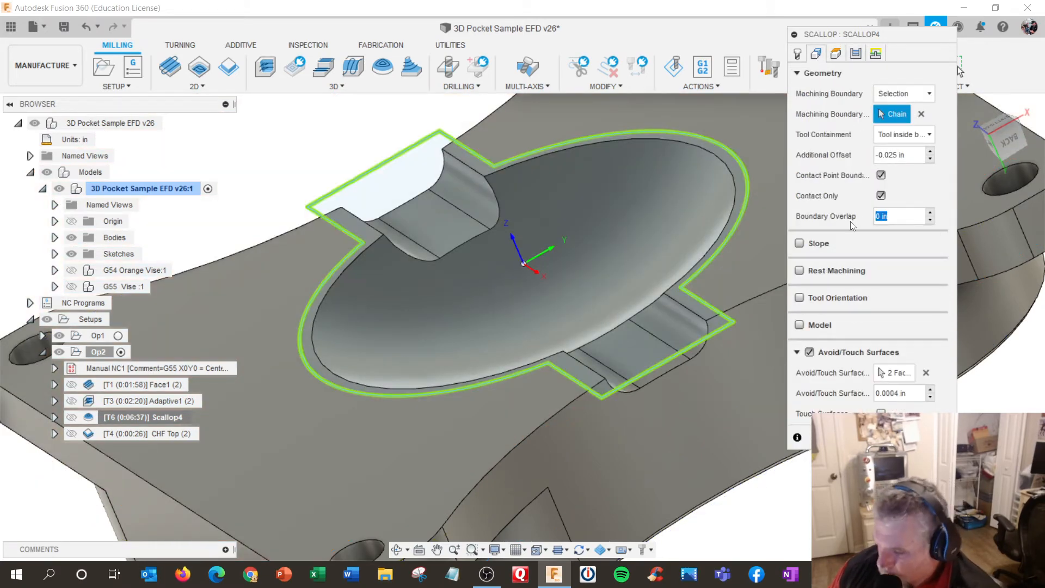
text(.025)
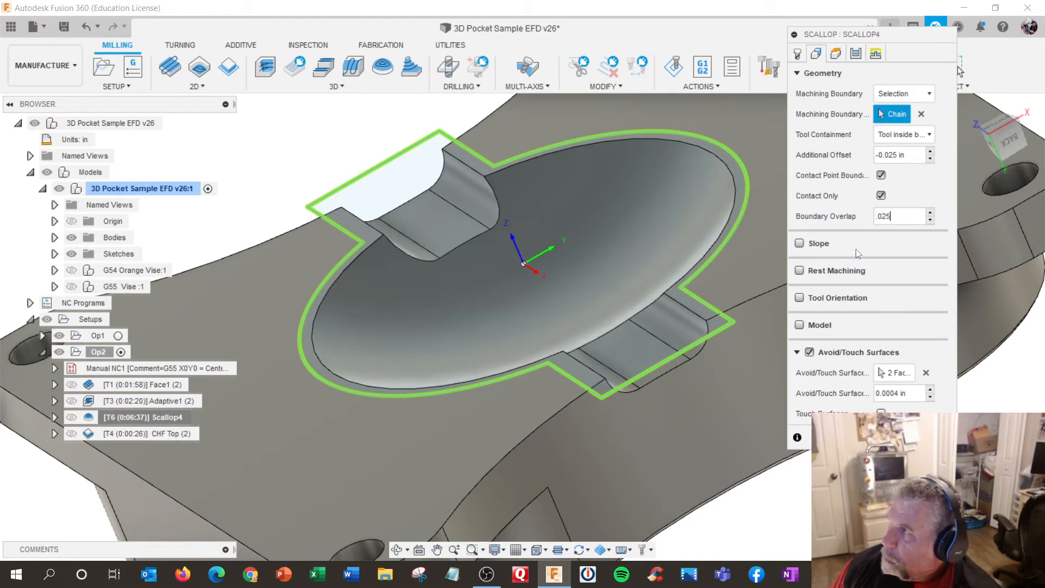
key(Return)
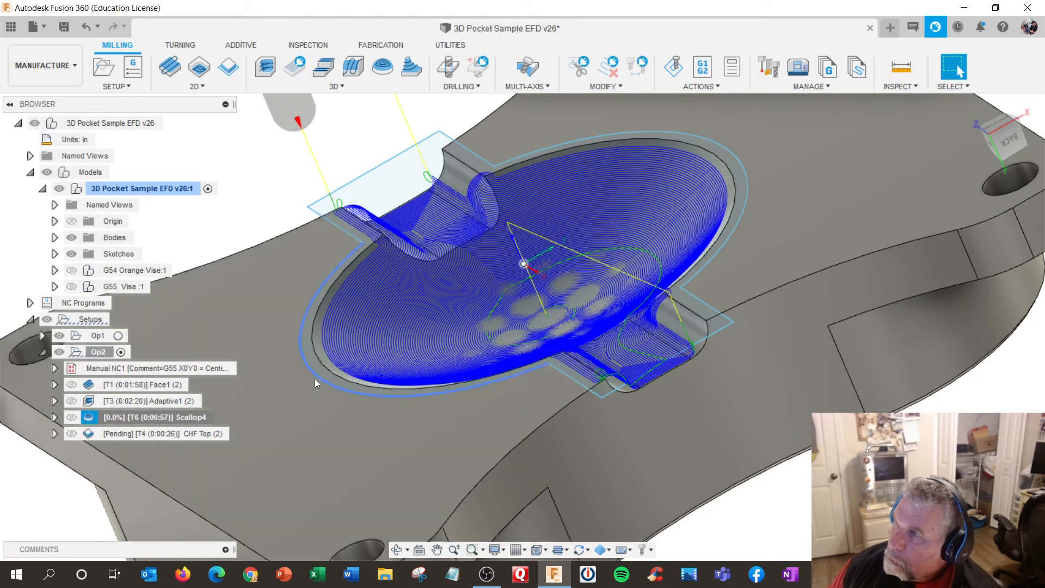
- View the regenerated Scallop4 toolpath over the dish and turn on the in-process stock display
shift+middle_drag(314, 379, 366, 437)
scroll(546, 313, up, 1)
scroll(532, 291, down, 5)
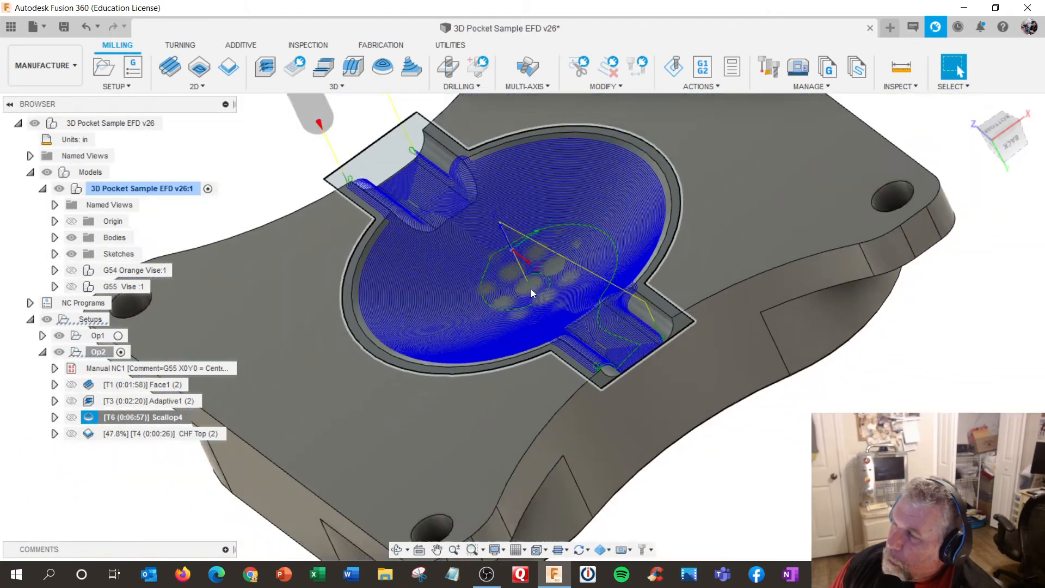
click(587, 549)
click(607, 550)
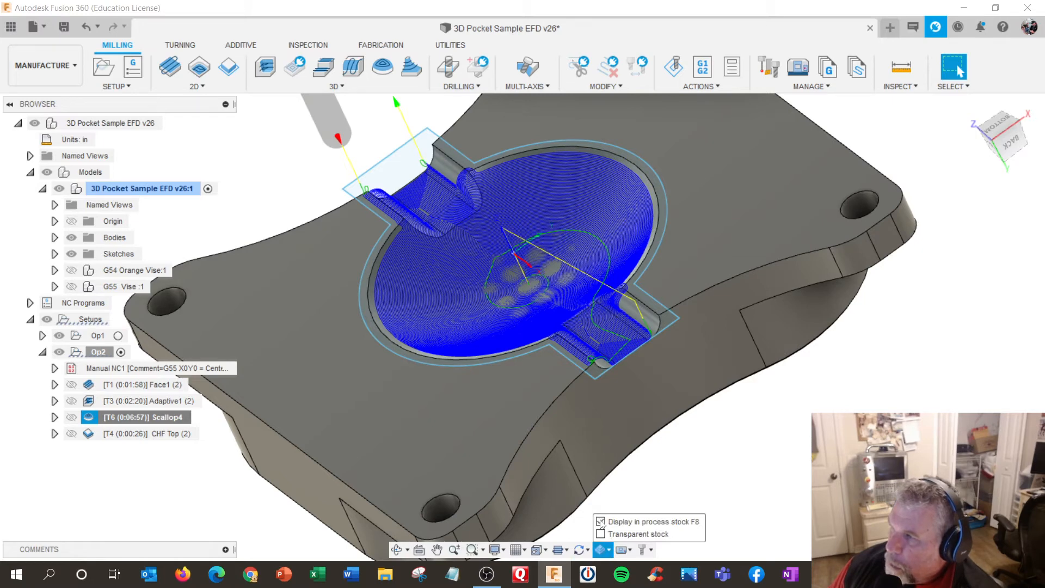
click(601, 522)
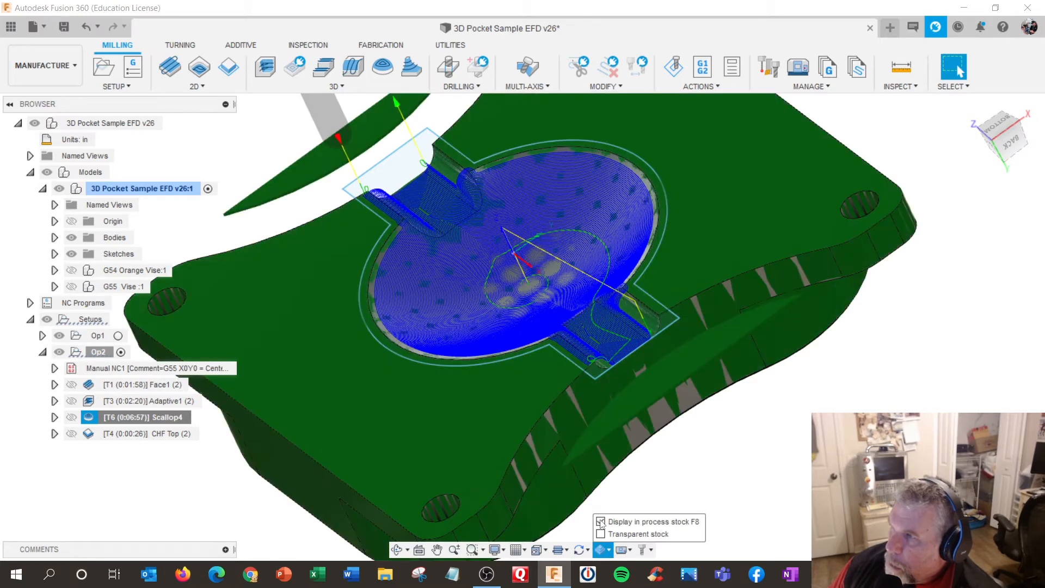
- Hide the toolpath's links, leads and cutting moves so only the model and in-process stock are displayed
click(575, 550)
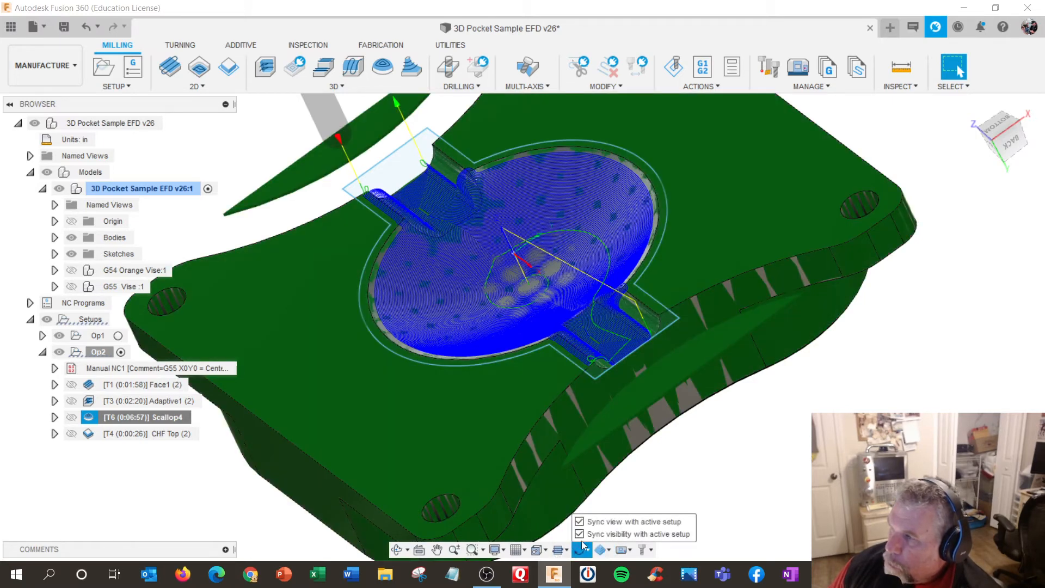
click(544, 550)
click(559, 550)
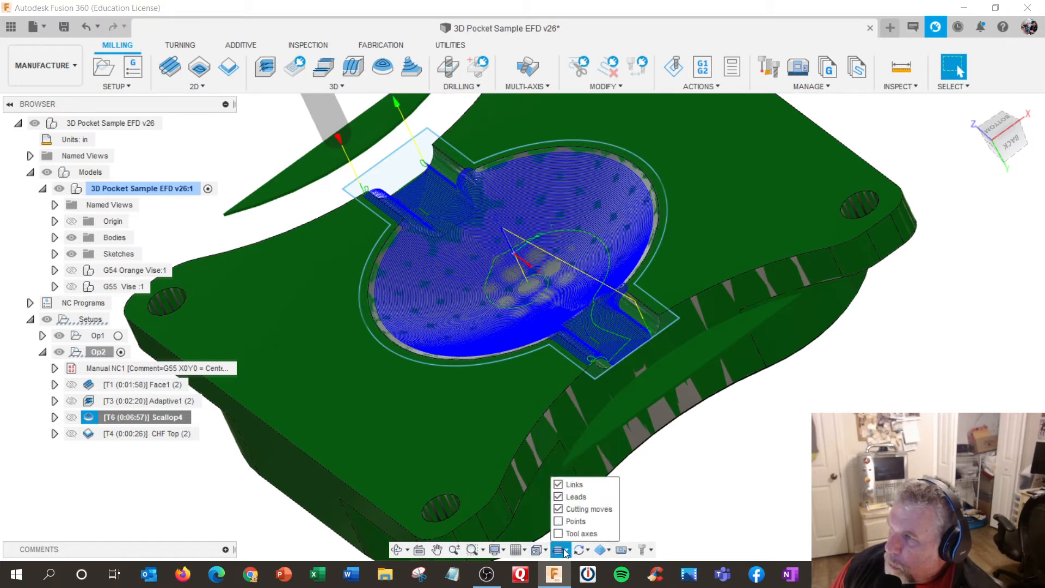
click(558, 484)
click(557, 497)
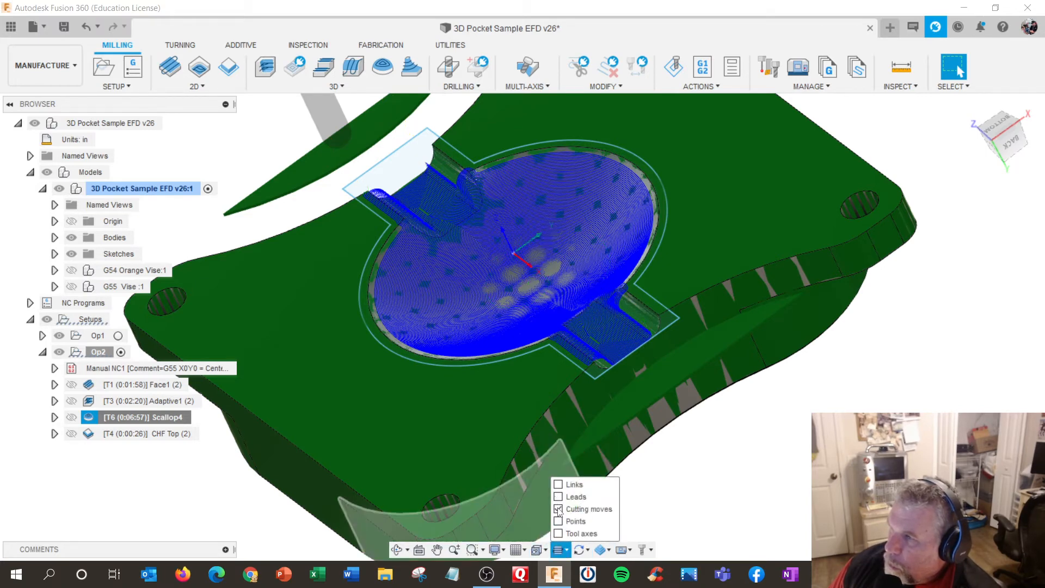
click(559, 510)
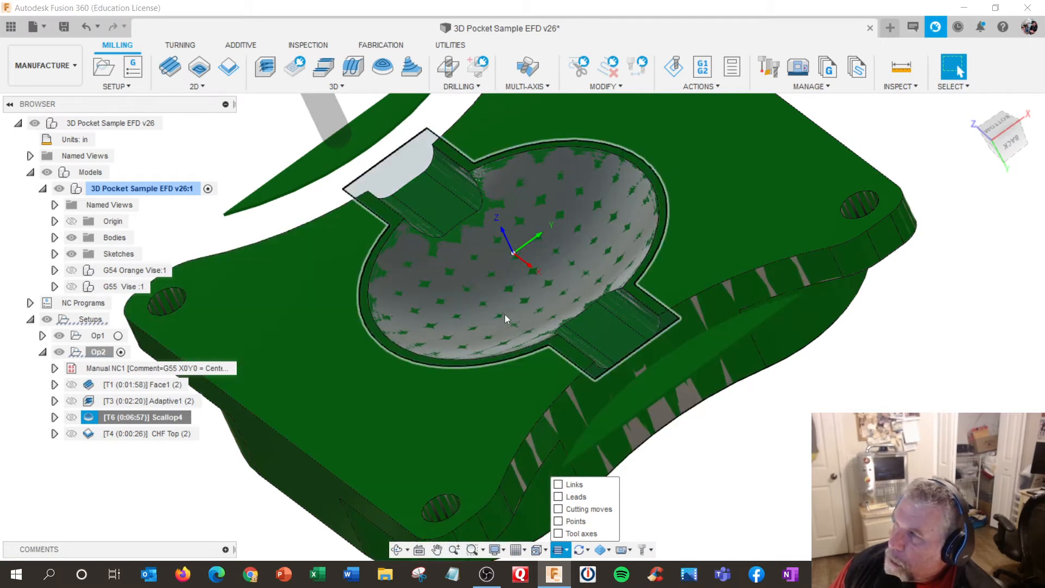
- Examine the in-process stock in the dish and slots, hiding the models to view the stock alone
shift+middle_drag(492, 326, 469, 233)
scroll(492, 282, up, 3)
scroll(469, 233, up, 3)
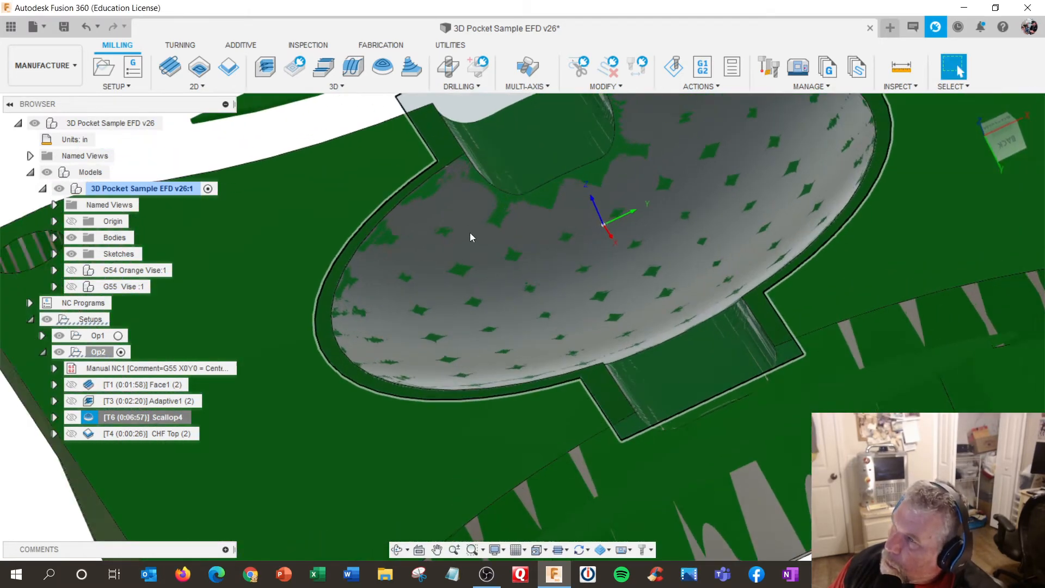
scroll(469, 233, down, 2)
scroll(469, 233, down, 3)
scroll(496, 203, up, 5)
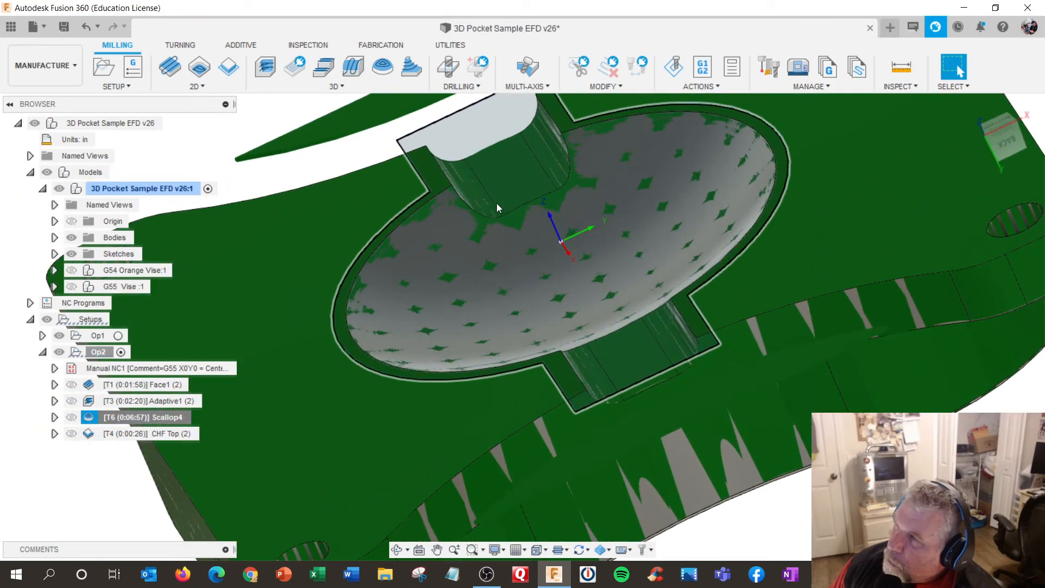
shift+middle_drag(431, 272, 401, 253)
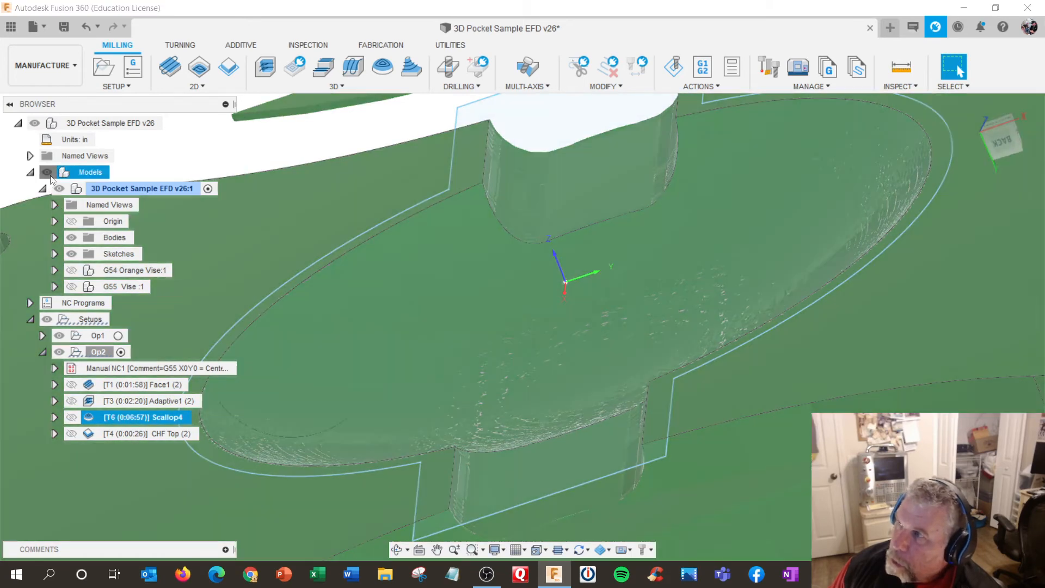
click(47, 172)
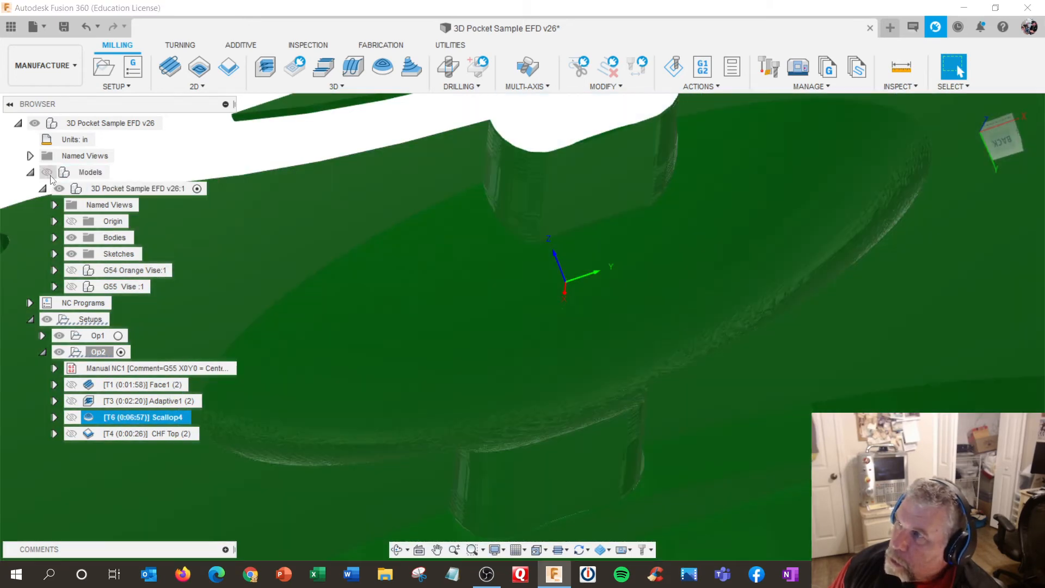
shift+middle_drag(398, 295, 431, 333)
scroll(409, 297, down, 4)
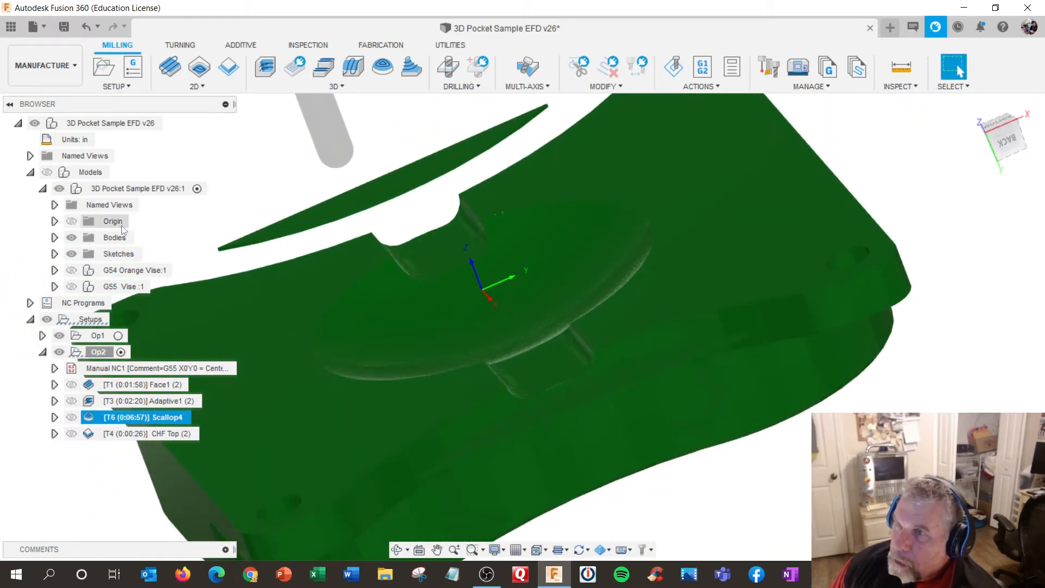
- Show the models again and turn the toolpath's links, leads and cutting moves back on
click(48, 172)
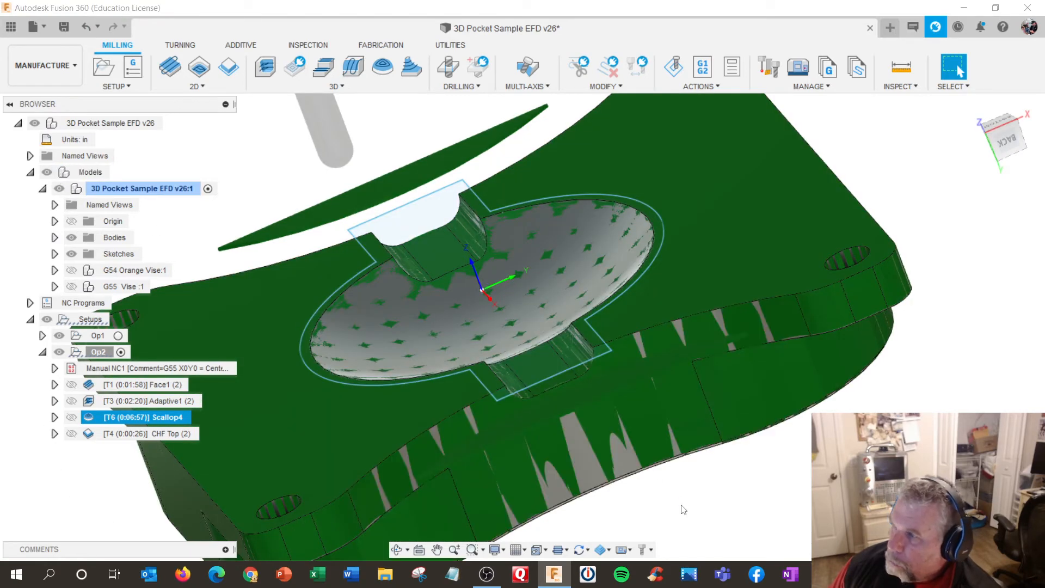
click(584, 551)
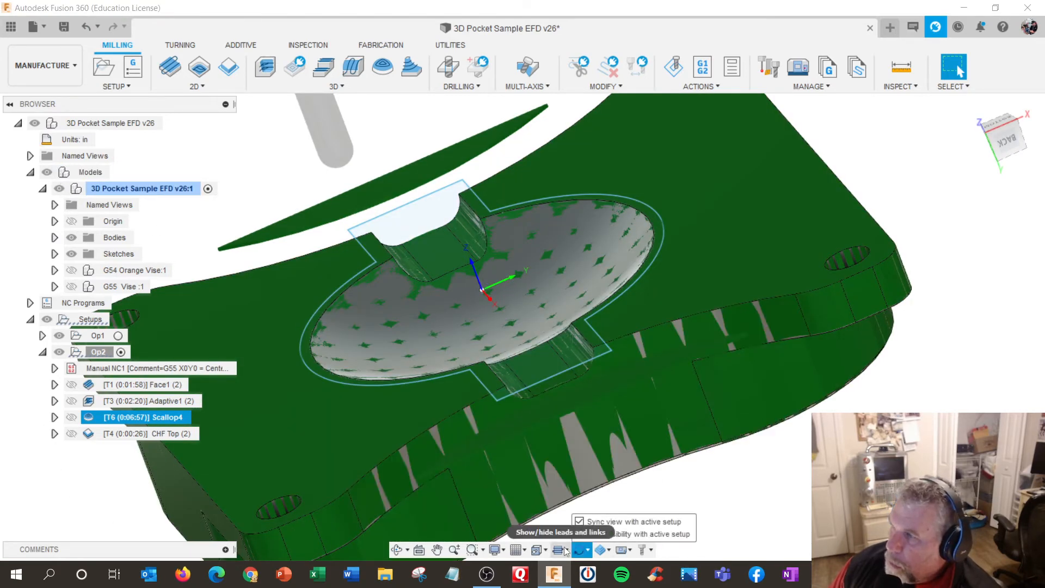
click(564, 550)
click(558, 485)
click(558, 496)
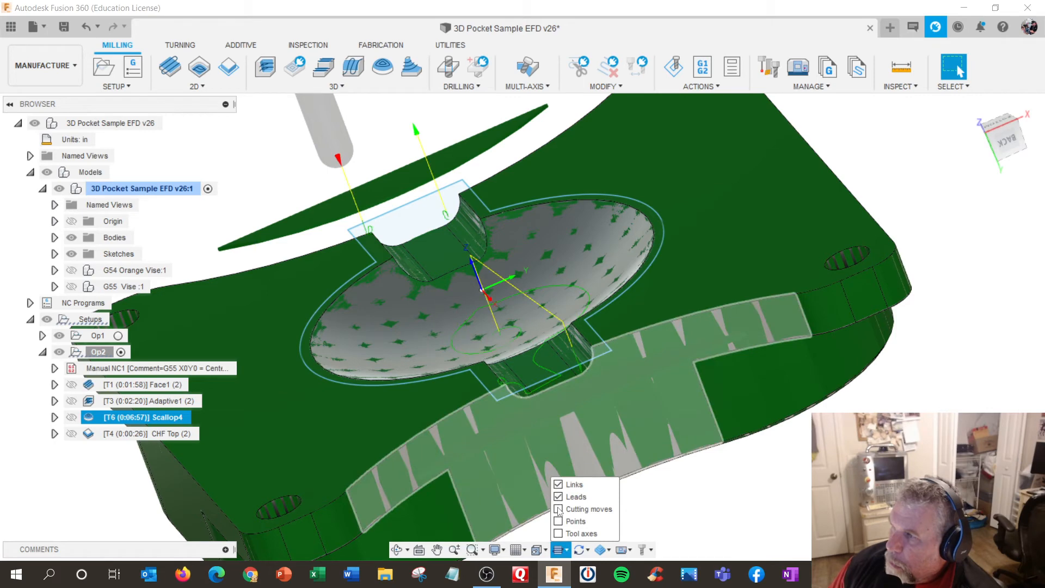
click(558, 509)
- Turn off the in-process stock display and view the Scallop4 toolpath on the model
click(622, 549)
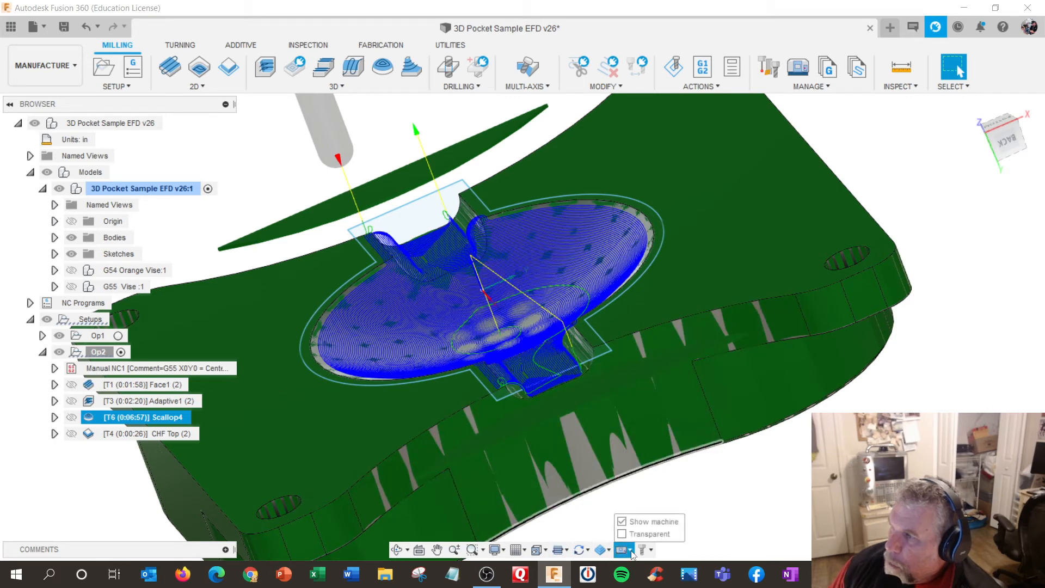
click(602, 550)
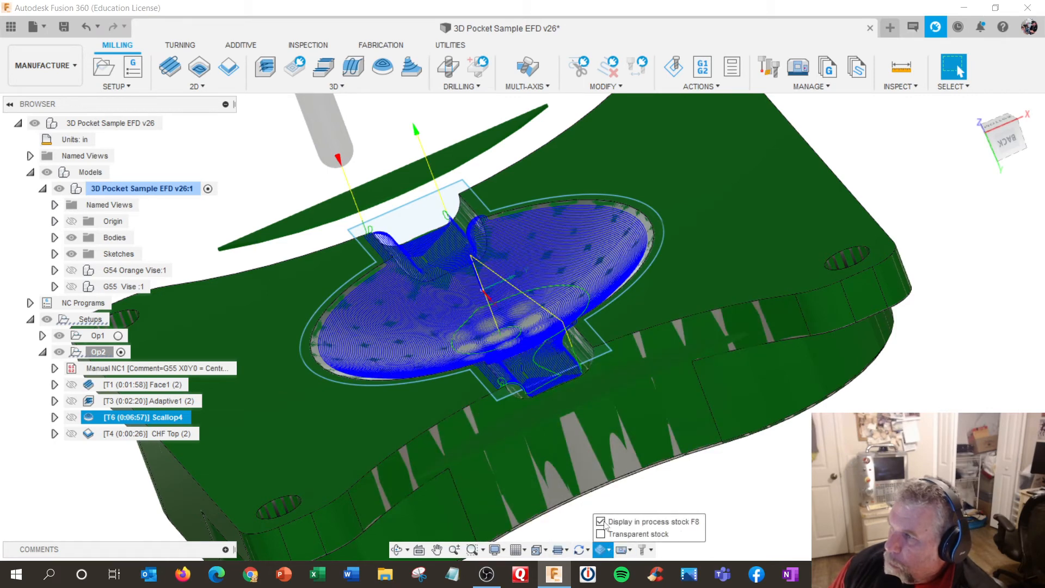
click(601, 522)
shift+middle_drag(647, 476, 680, 481)
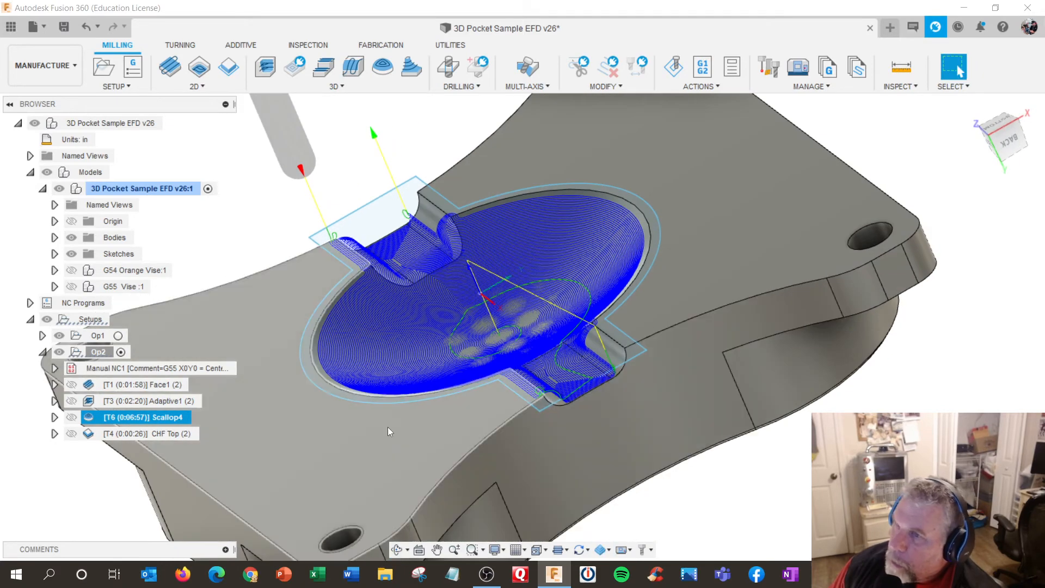
- Show the CHF Top (2) chamfer toolpath in Op2 and open the operation for editing to review its tool and feeds
click(71, 434)
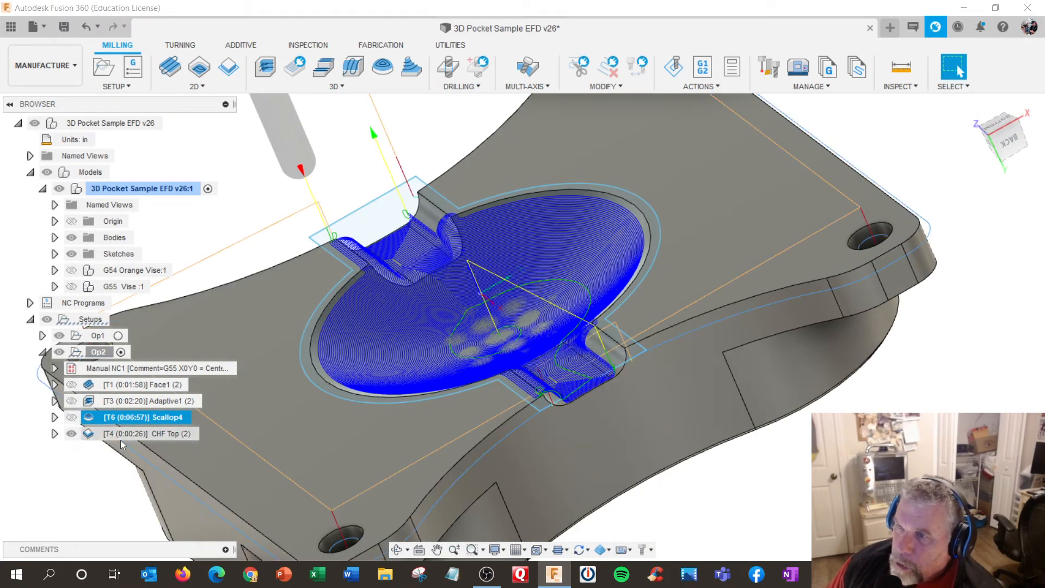
click(128, 433)
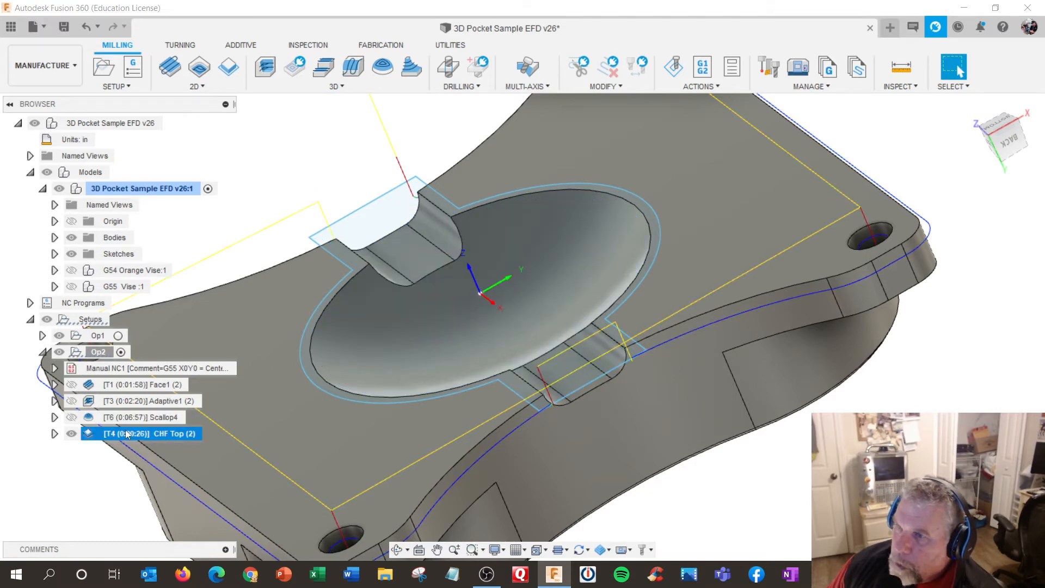
right_click(126, 433)
click(178, 10)
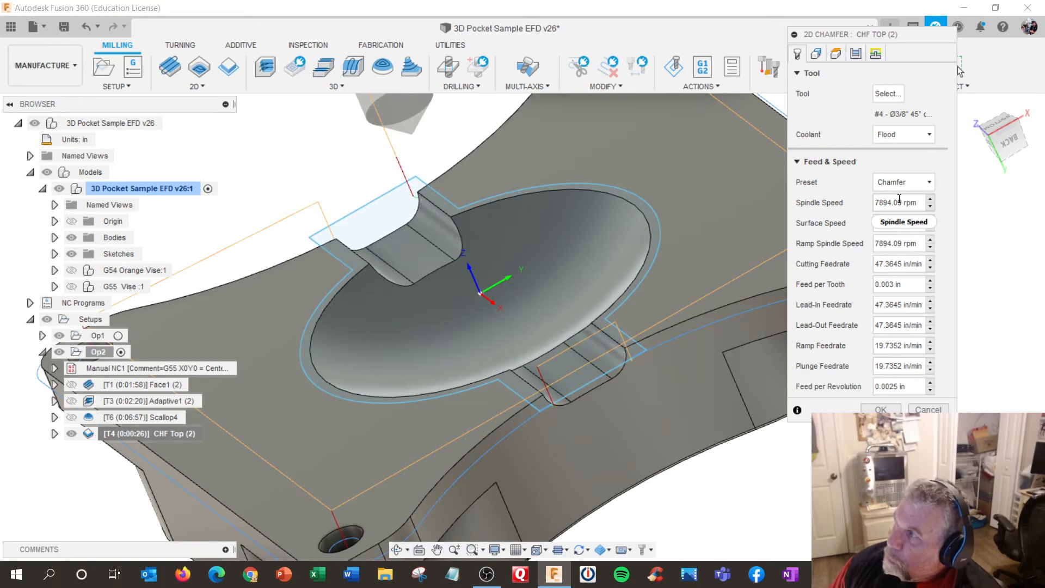
- Review CHF Top (2)'s contour selection along the part's top outer edges, corner holes and slot openings
click(816, 54)
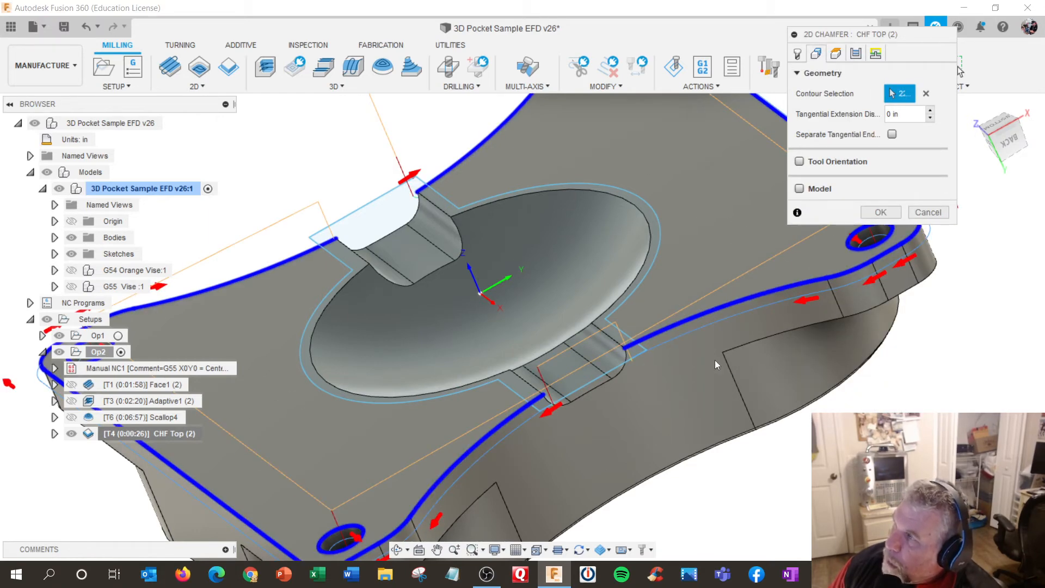
scroll(755, 338, up, 2)
scroll(755, 337, down, 5)
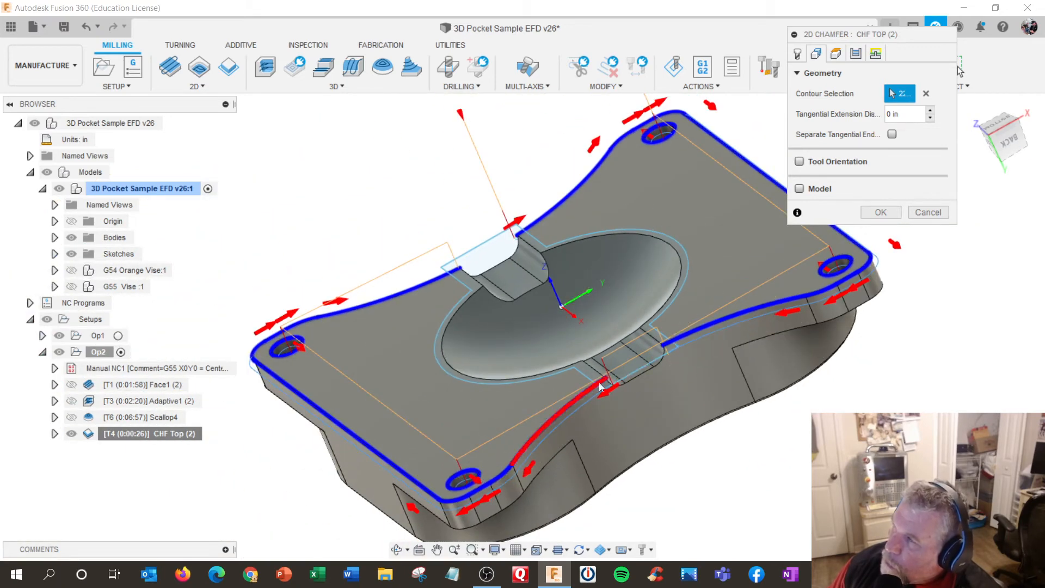
scroll(651, 372, up, 4)
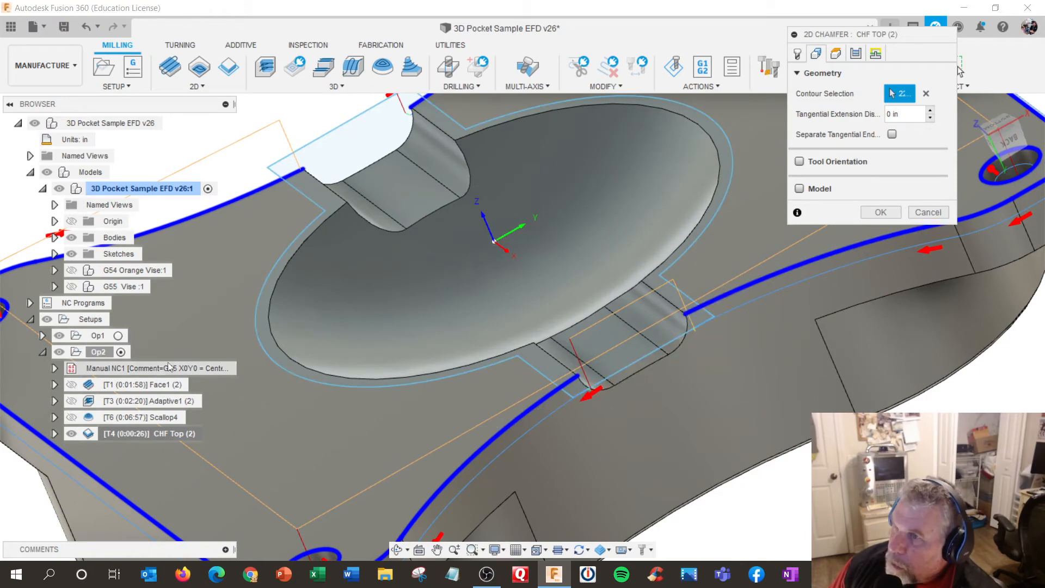
- Hide the part's sketches and turn off the toolpath's links and leads, leaving only the cutting moves shown
click(71, 253)
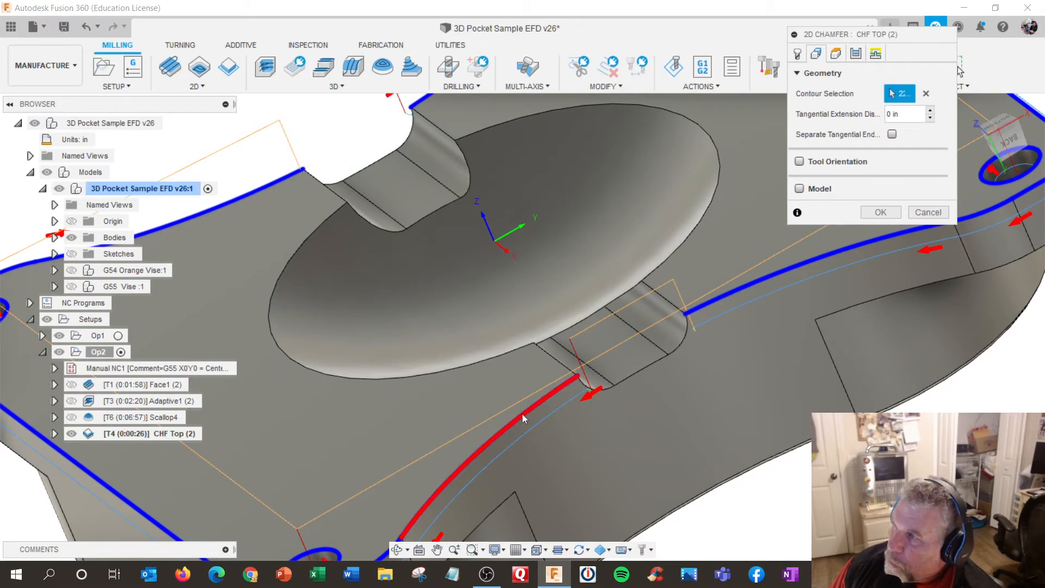
scroll(674, 408, down, 5)
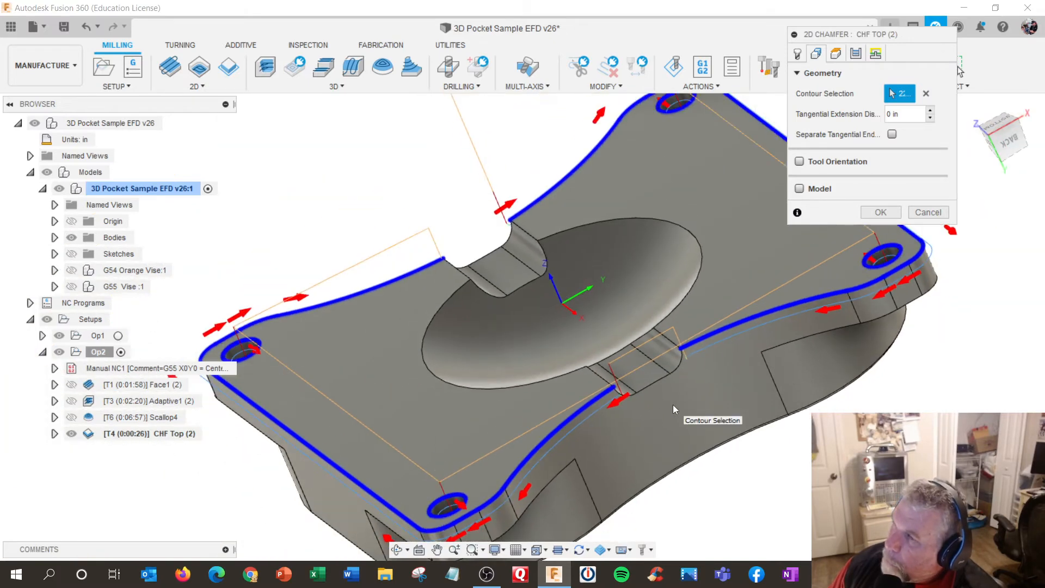
click(567, 550)
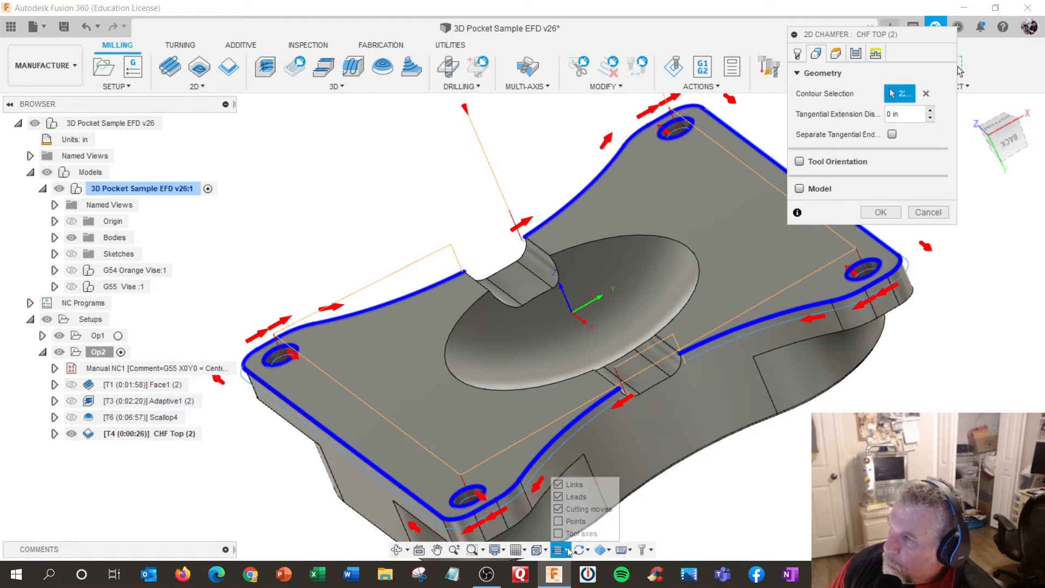
click(558, 485)
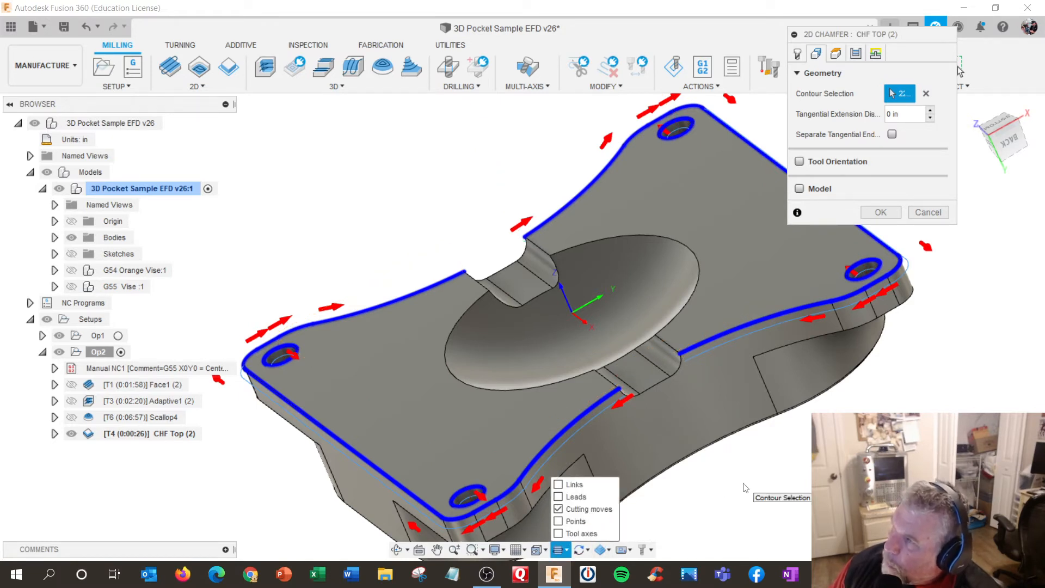
- Inspect the chamfer contours where they break at the slot openings and close CHF Top (2) without saving changes
shift+middle_drag(630, 481, 658, 452)
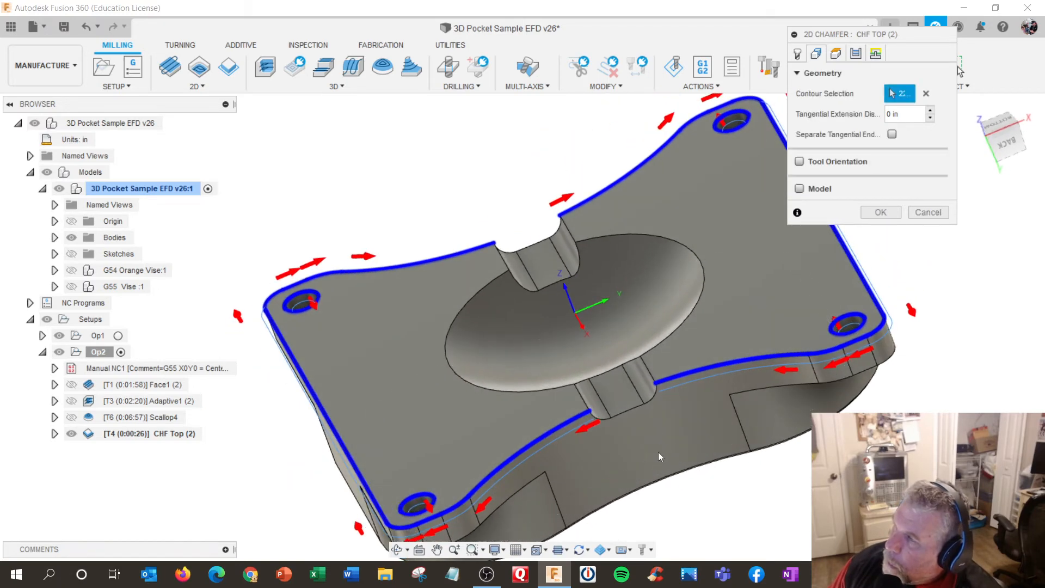
scroll(657, 389, up, 2)
scroll(658, 391, up, 2)
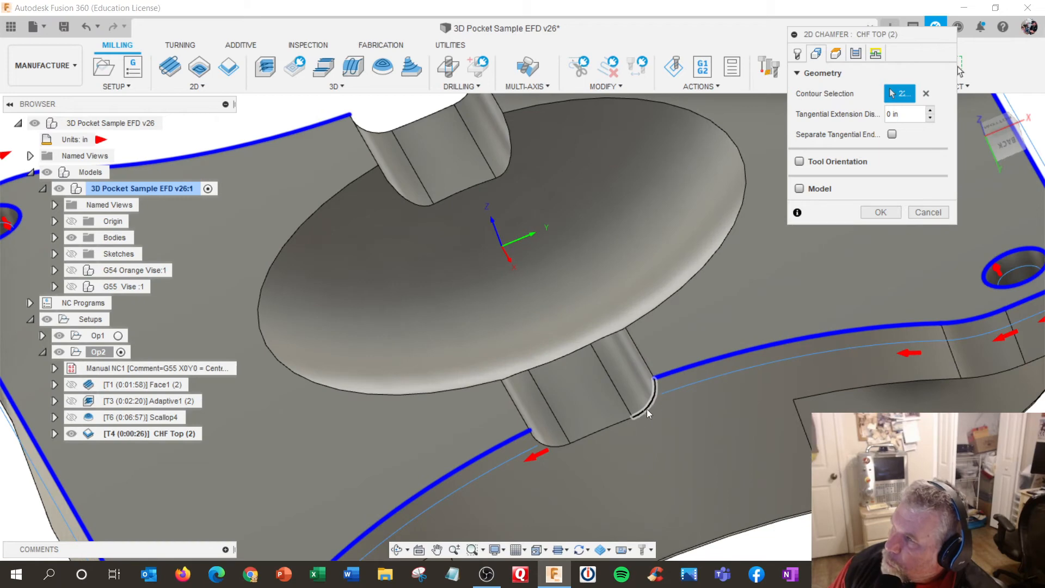
scroll(609, 413, down, 5)
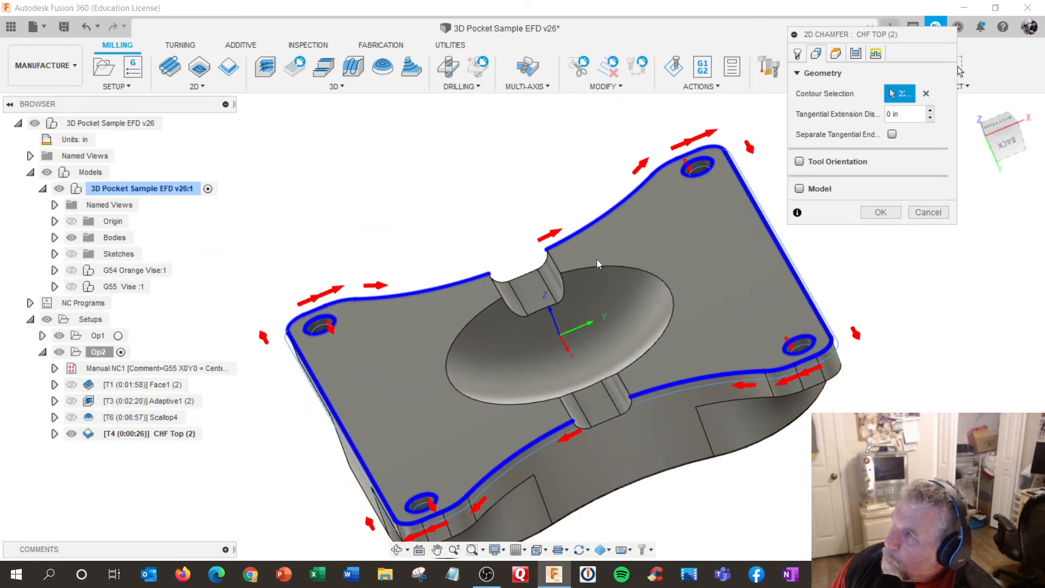
click(940, 211)
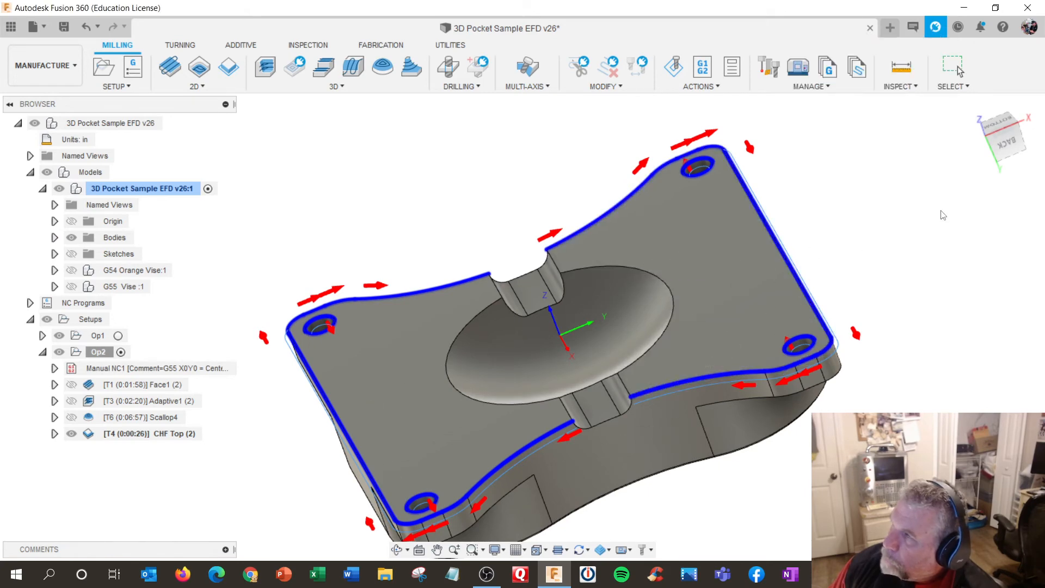
- Check the machining time of the whole Op2 setup and close the report
right_click(82, 355)
click(129, 225)
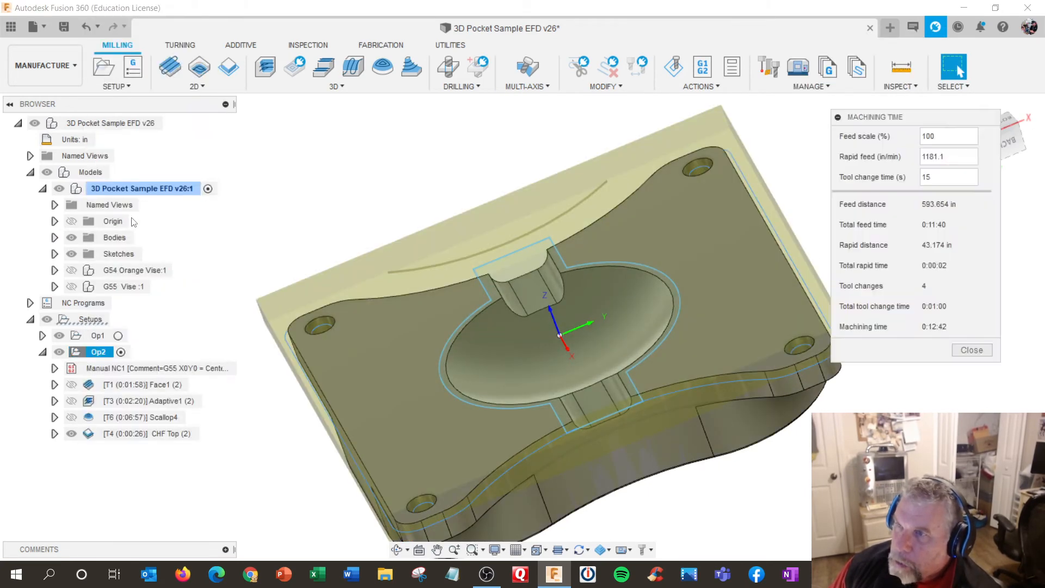
click(971, 350)
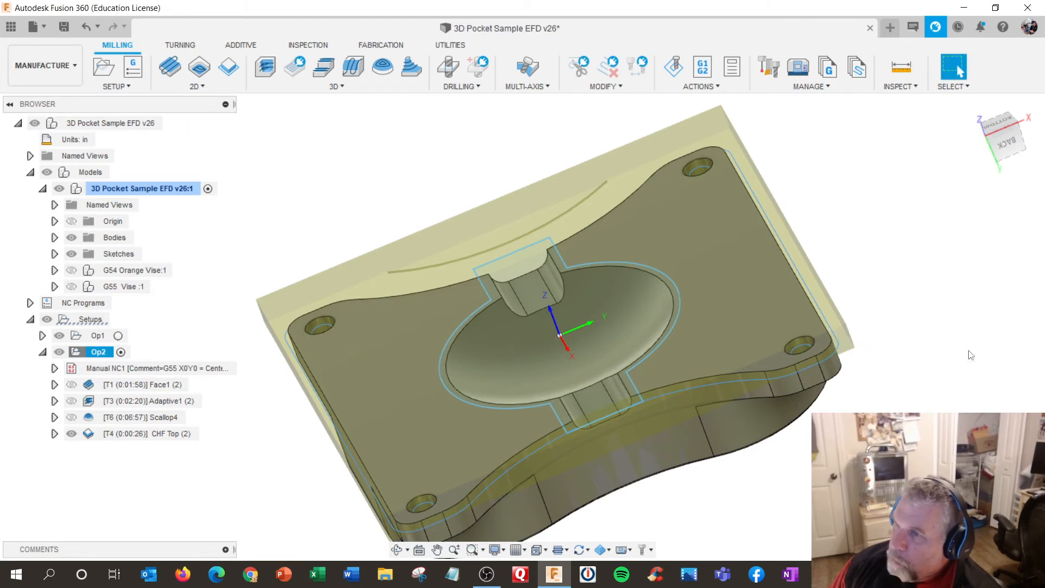
- Compare the Scallop4 and Adaptive1 (2) toolpaths in Op2 by selecting each in turn
click(146, 416)
right_click(147, 419)
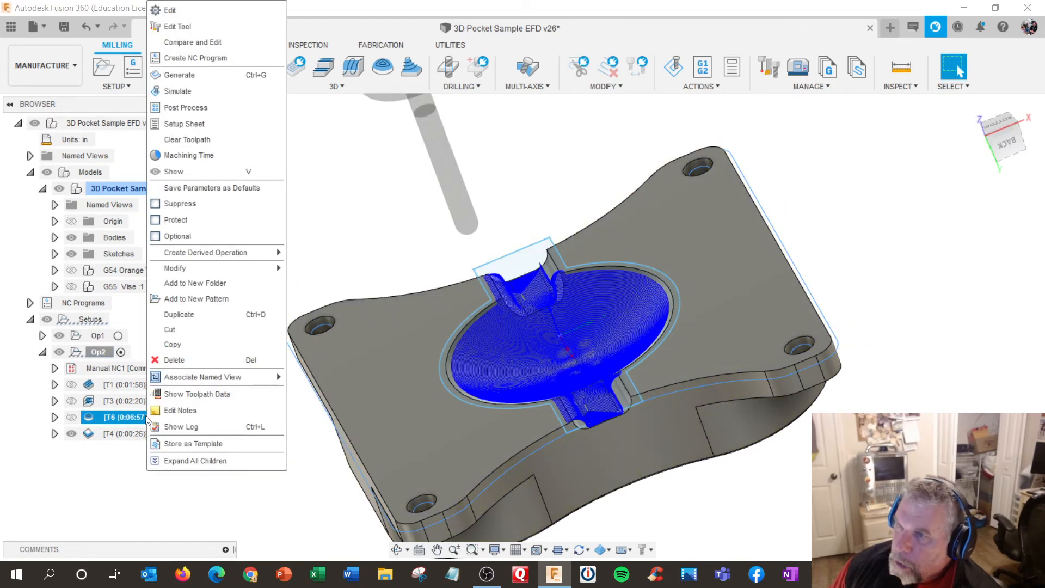
click(84, 461)
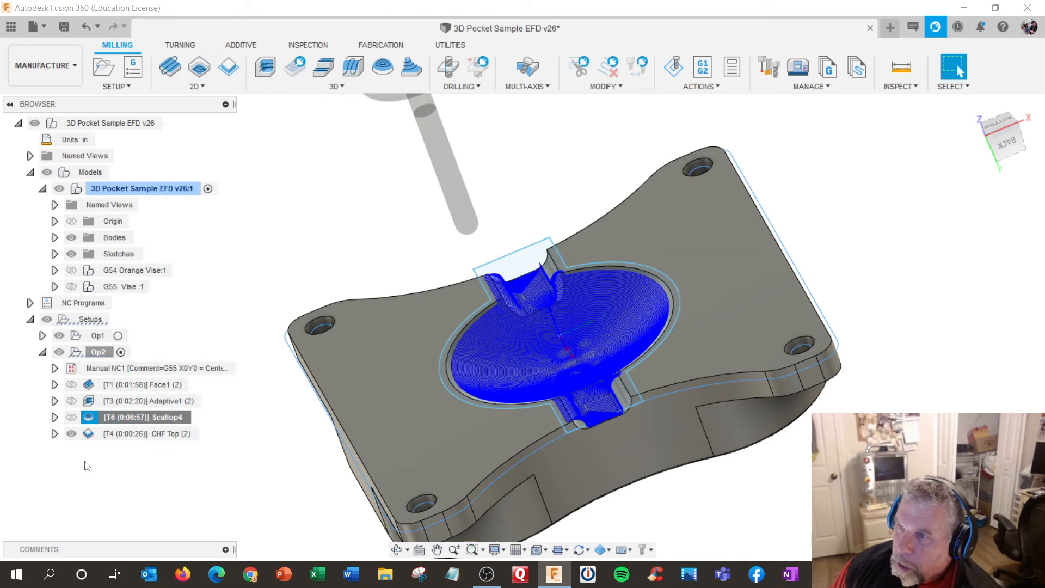
click(122, 403)
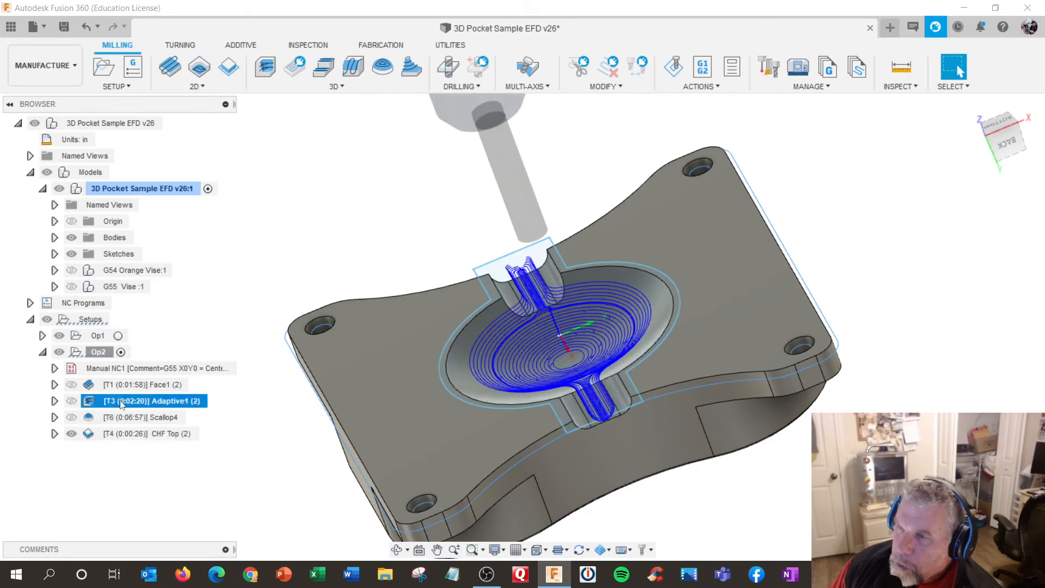
click(133, 418)
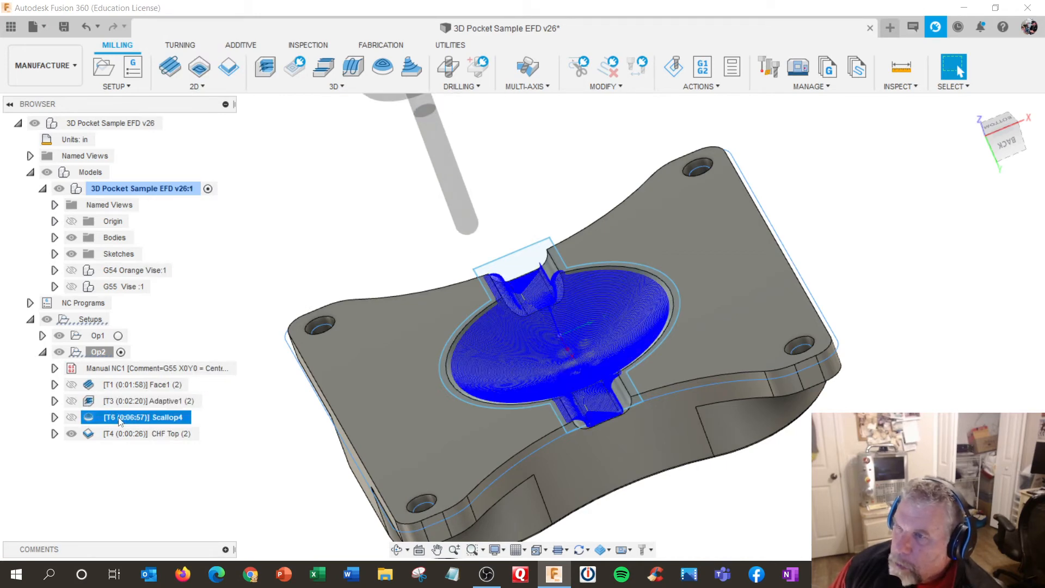
- Open Scallop4 for editing, review its passes and its feeds and speeds, and cancel the edit
right_click(121, 420)
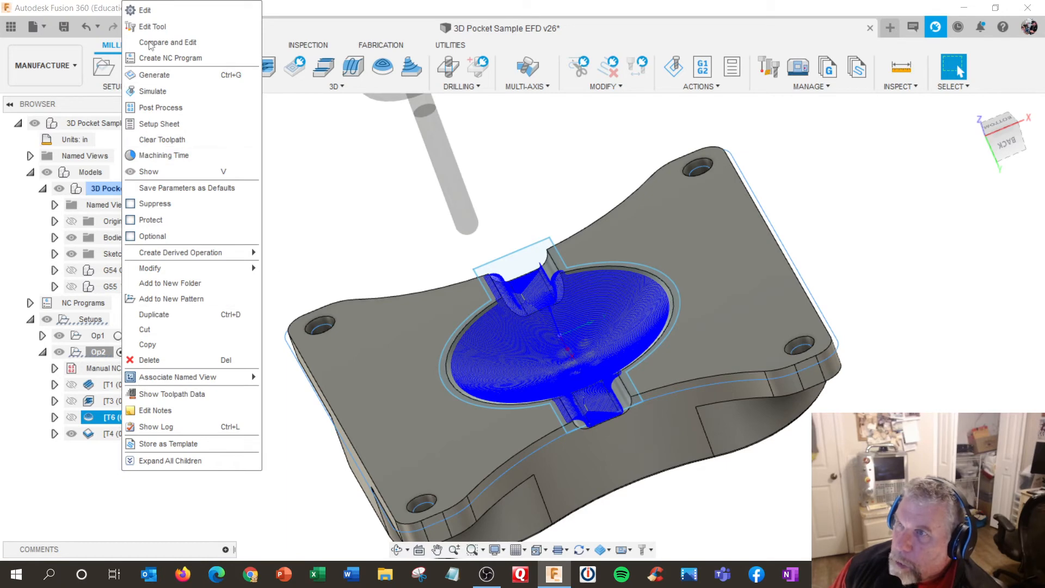
click(152, 11)
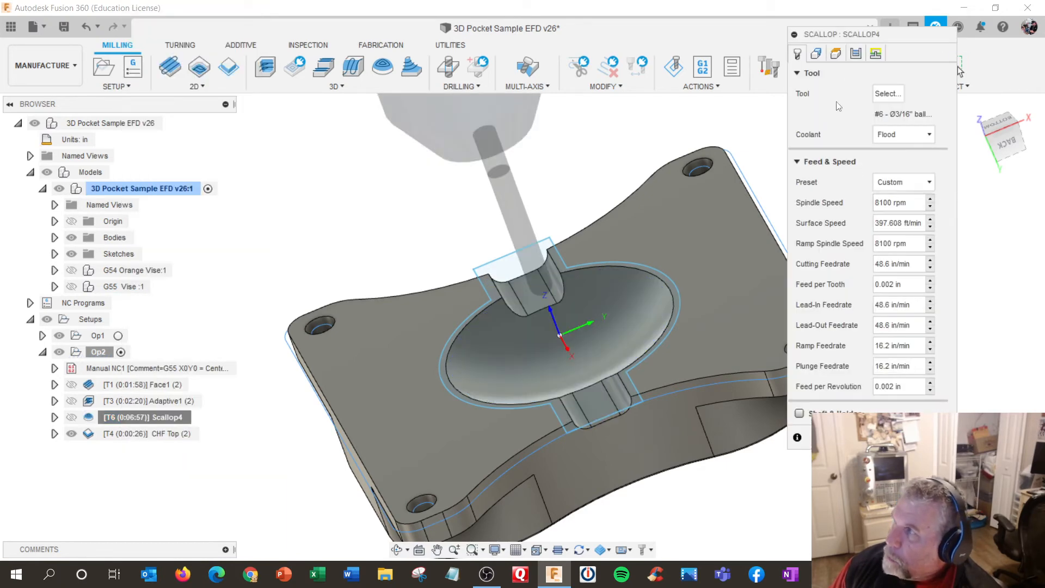
click(855, 53)
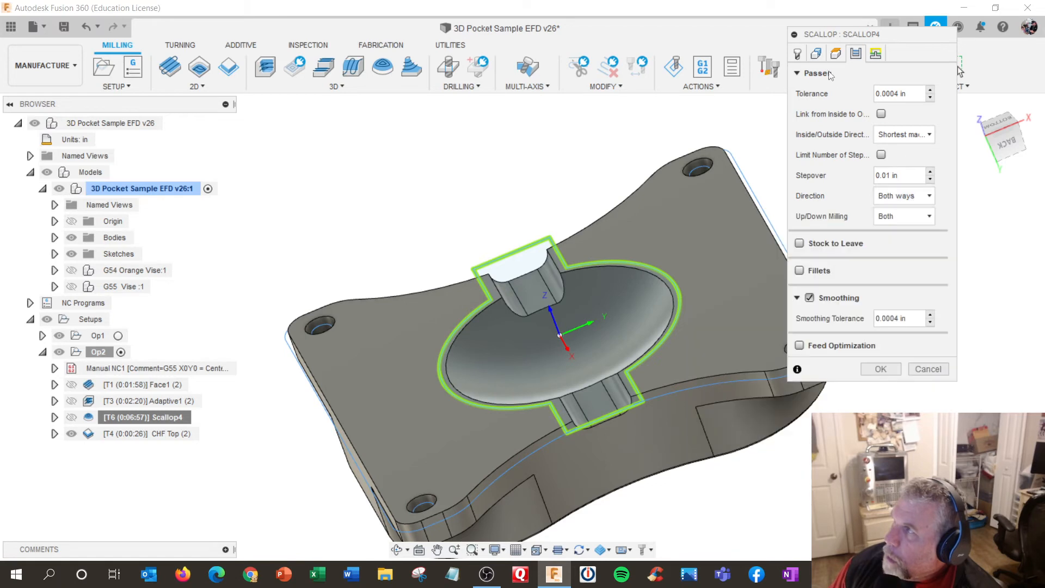
click(805, 55)
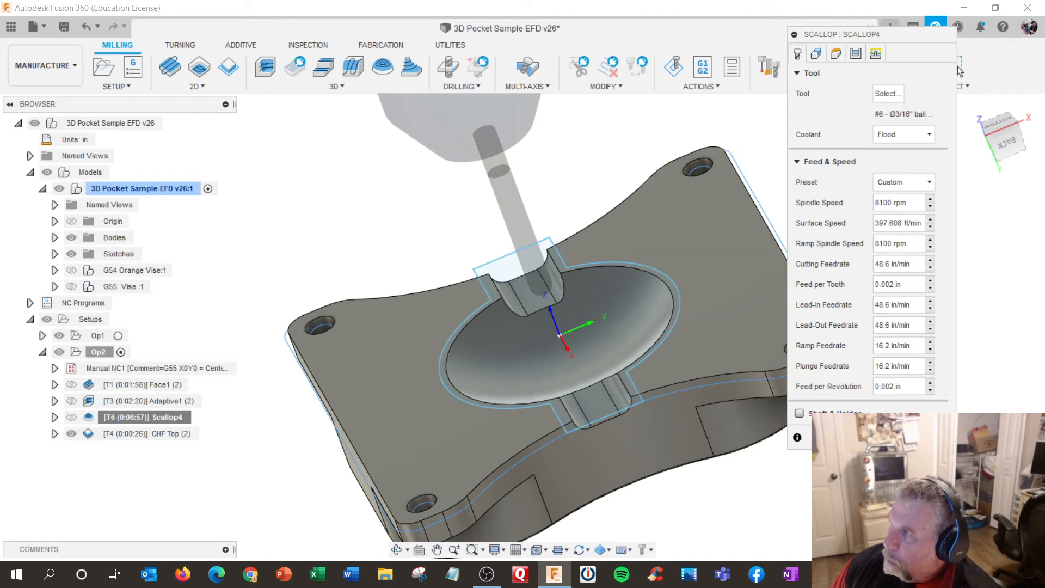
click(930, 437)
- Expand Op1, open Scallop3 to check its feed per tooth, and cancel the edit
click(43, 336)
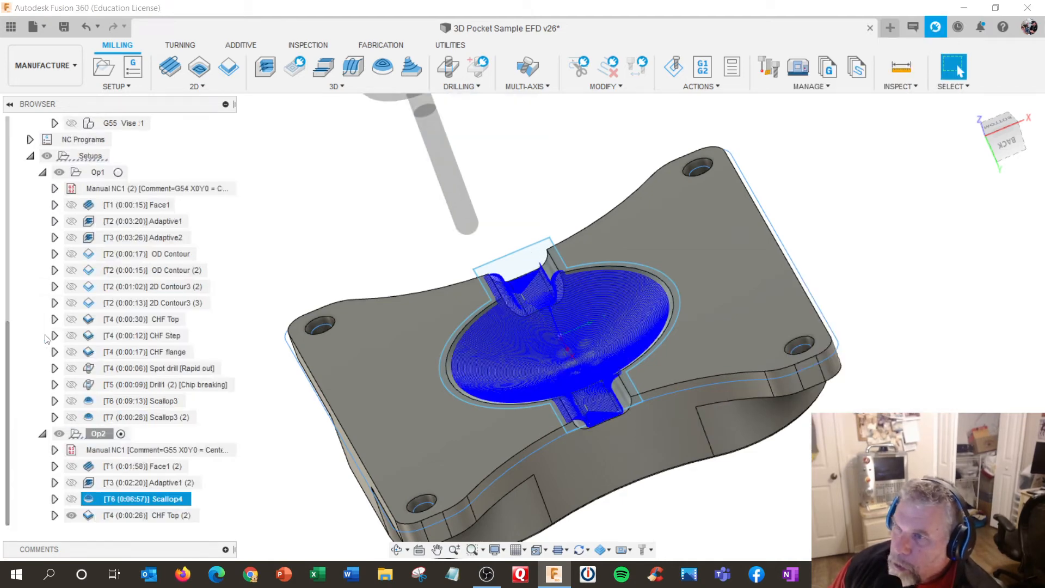
click(152, 404)
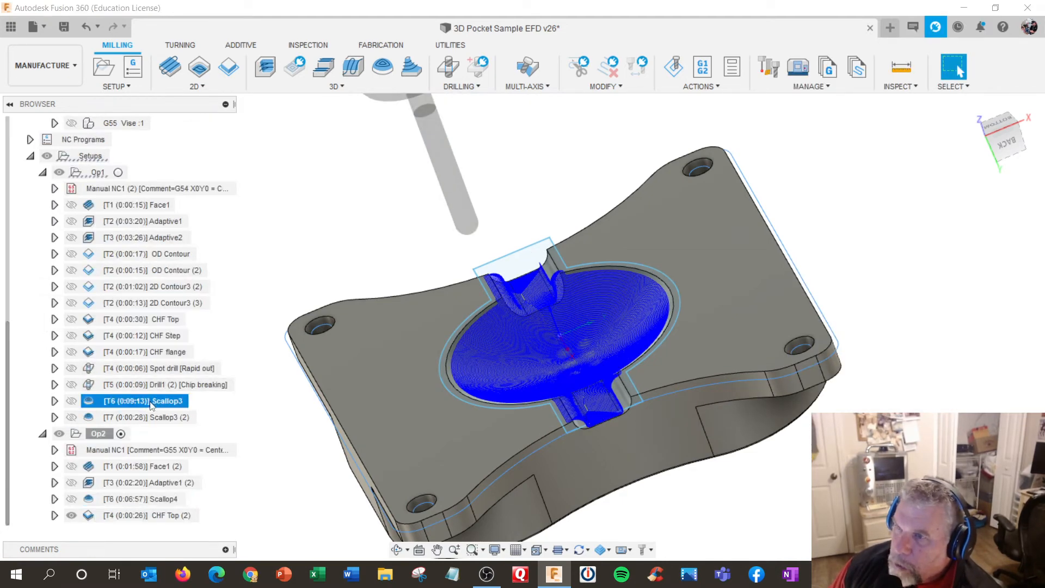
right_click(165, 403)
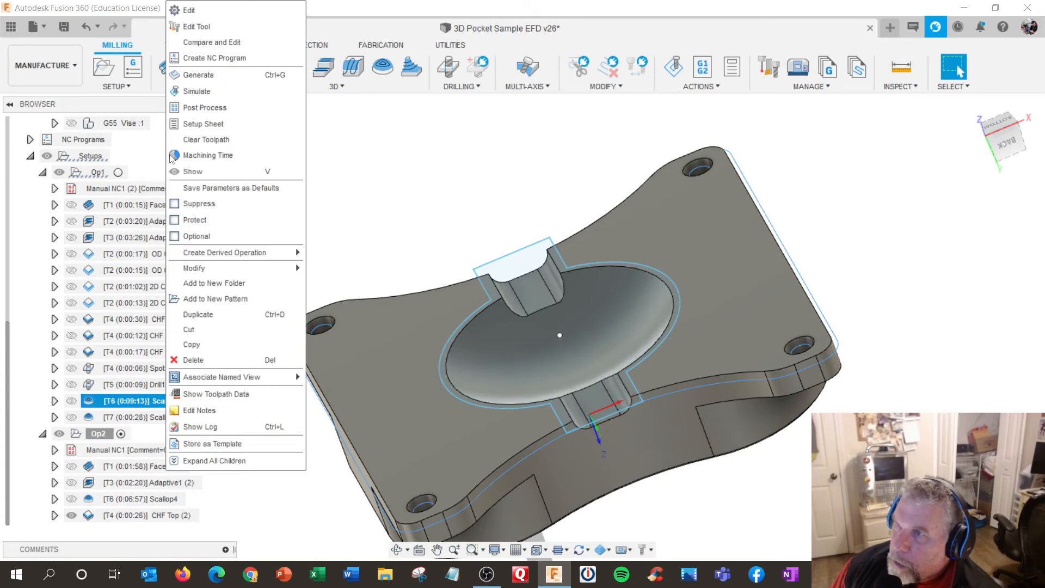
click(188, 12)
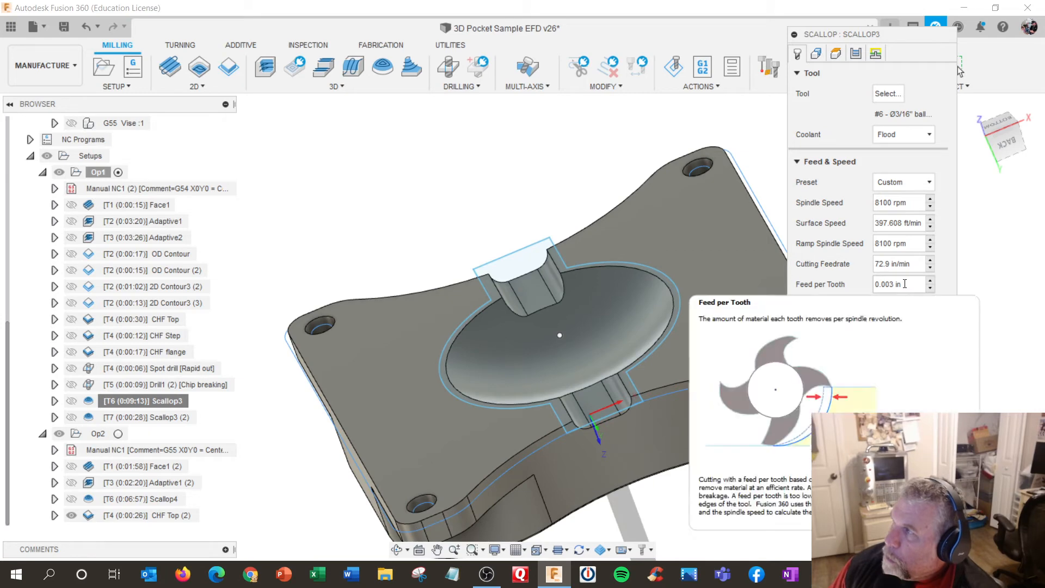
click(927, 437)
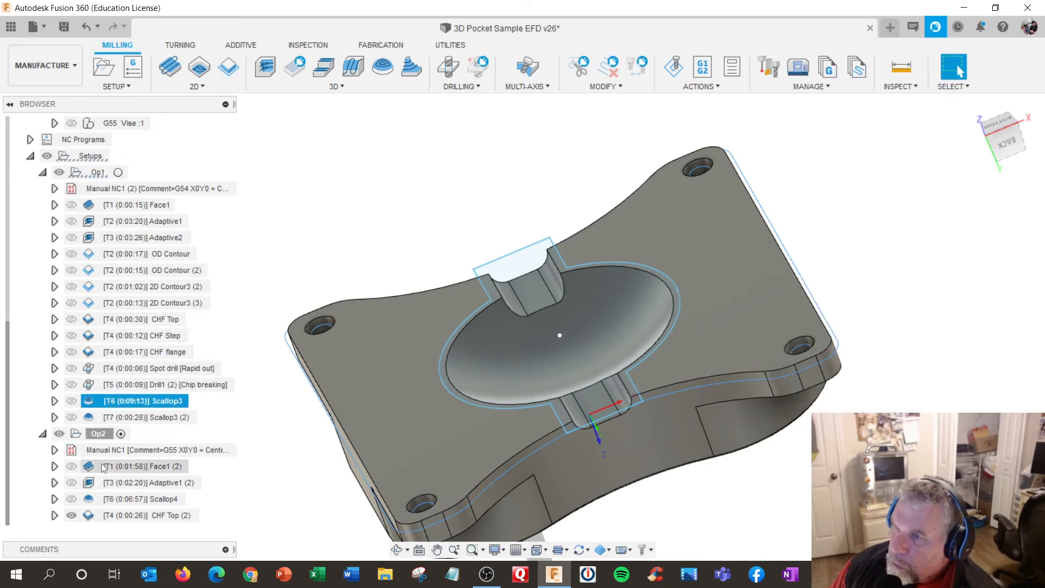
- Set the feed per tooth of Scallop4 in Op2 to 0.003 in and apply the change
click(131, 498)
right_click(130, 499)
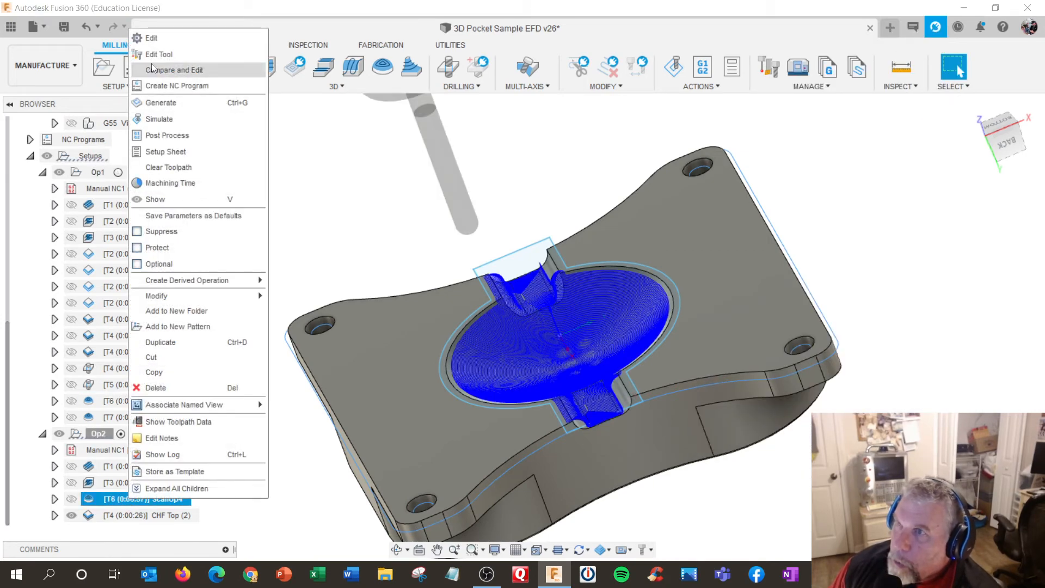
click(146, 38)
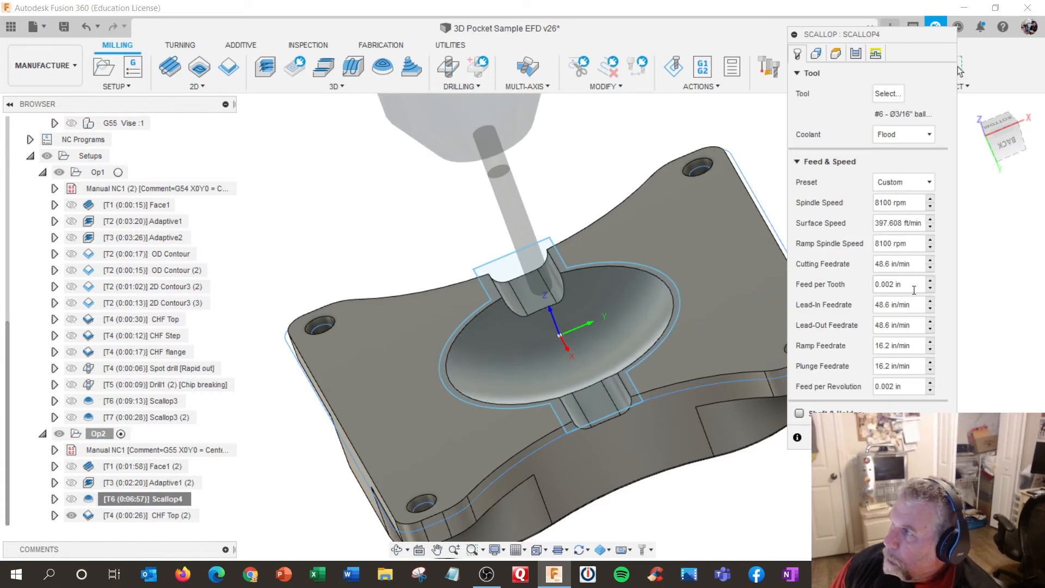
key(BackSpace)
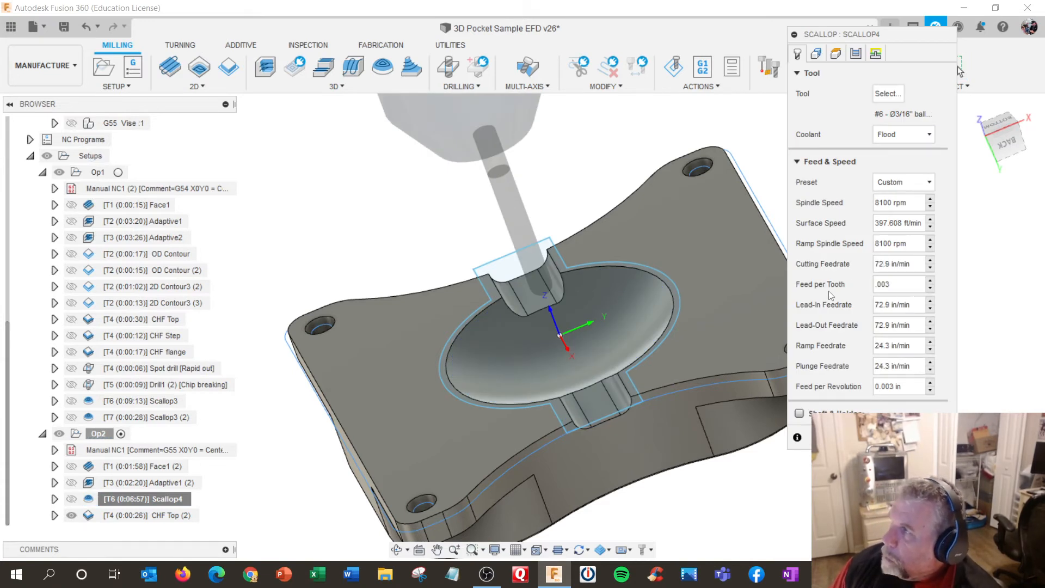
key(Return)
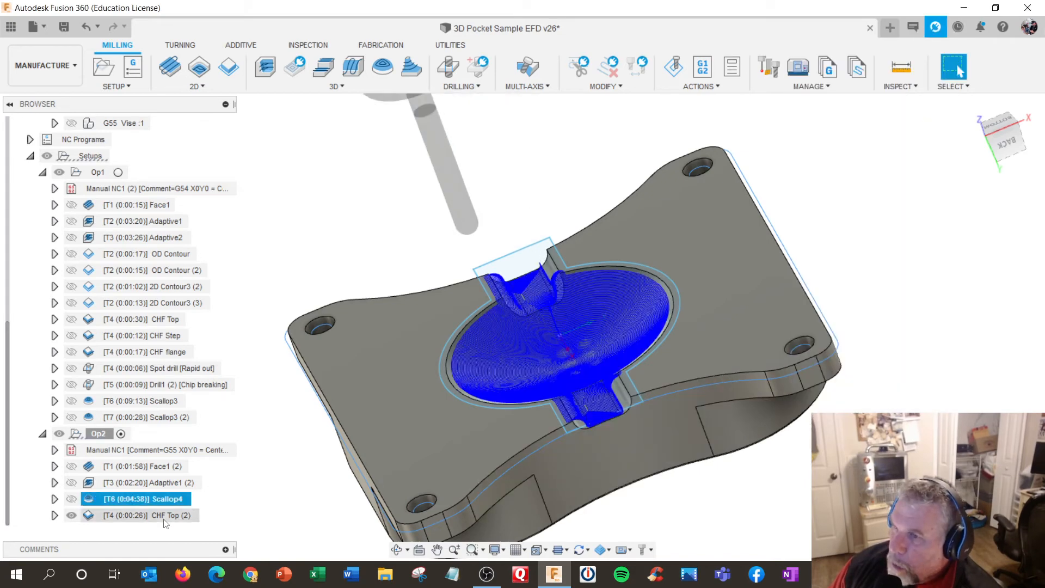
- Open Post Process for Op2, review the HAAS - DTM NGC post configuration and program settings, and cancel without posting
right_click(104, 435)
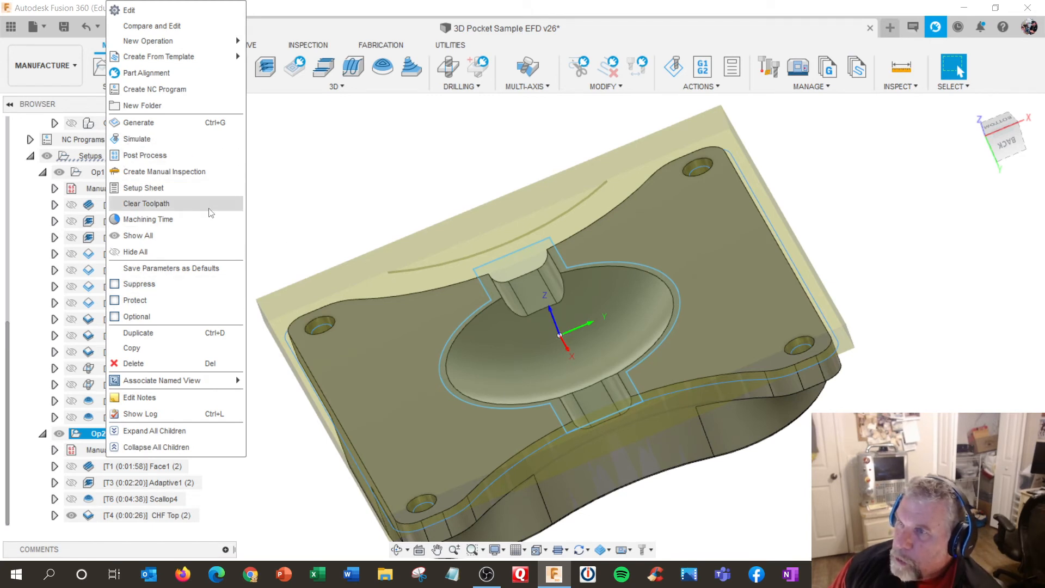
click(329, 167)
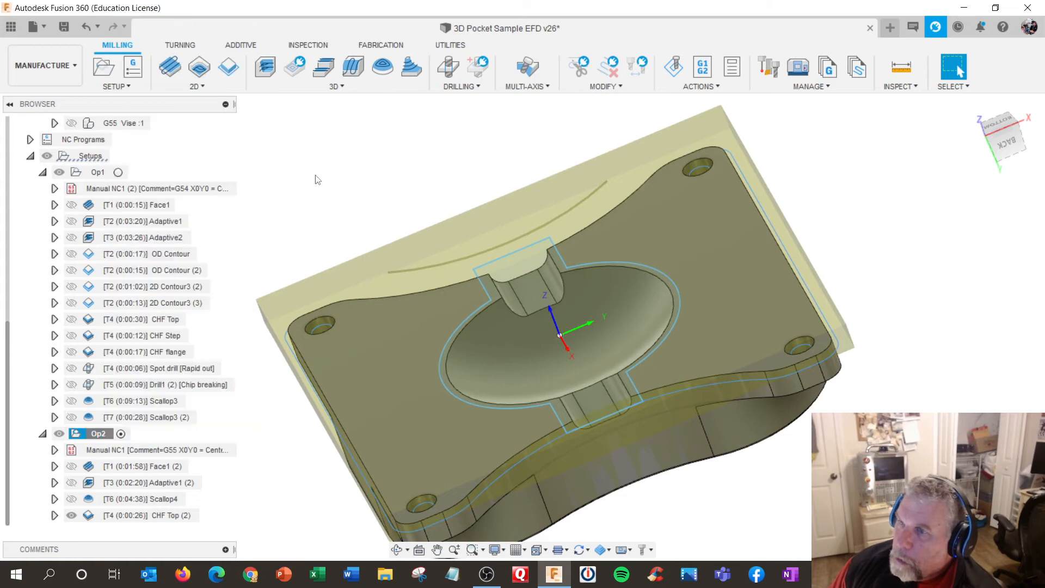
right_click(102, 433)
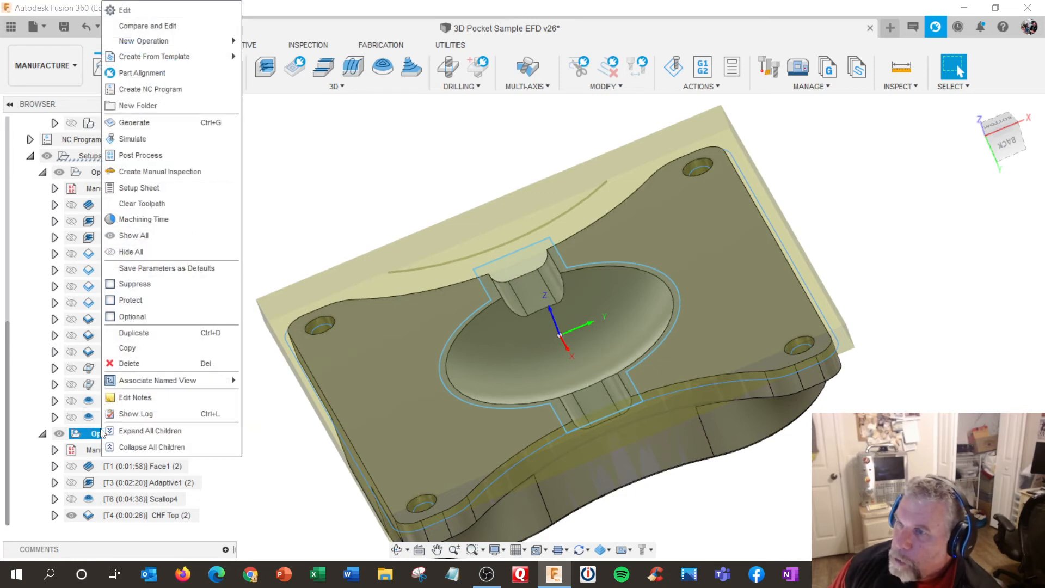
click(145, 156)
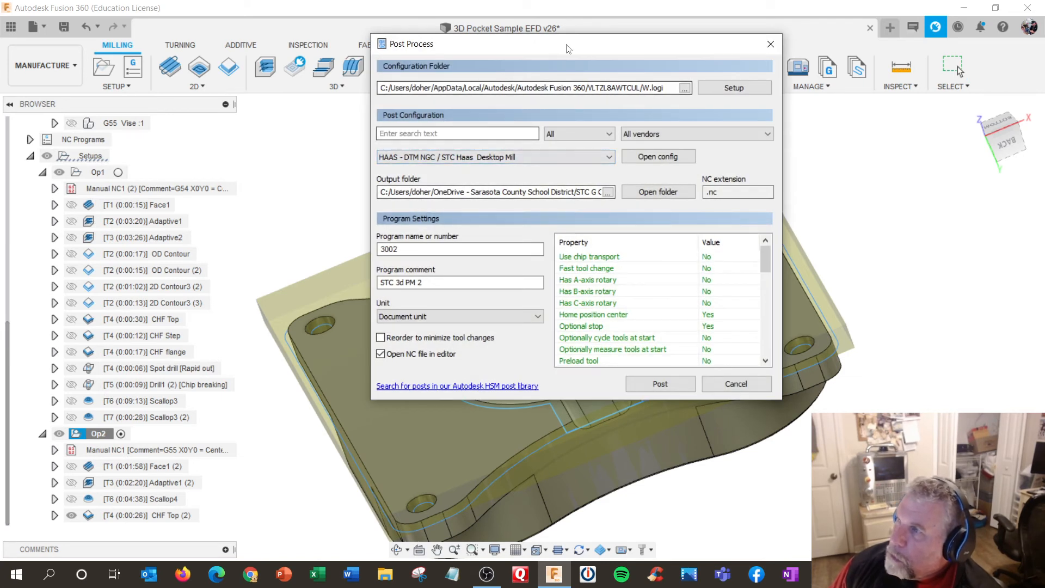
click(459, 279)
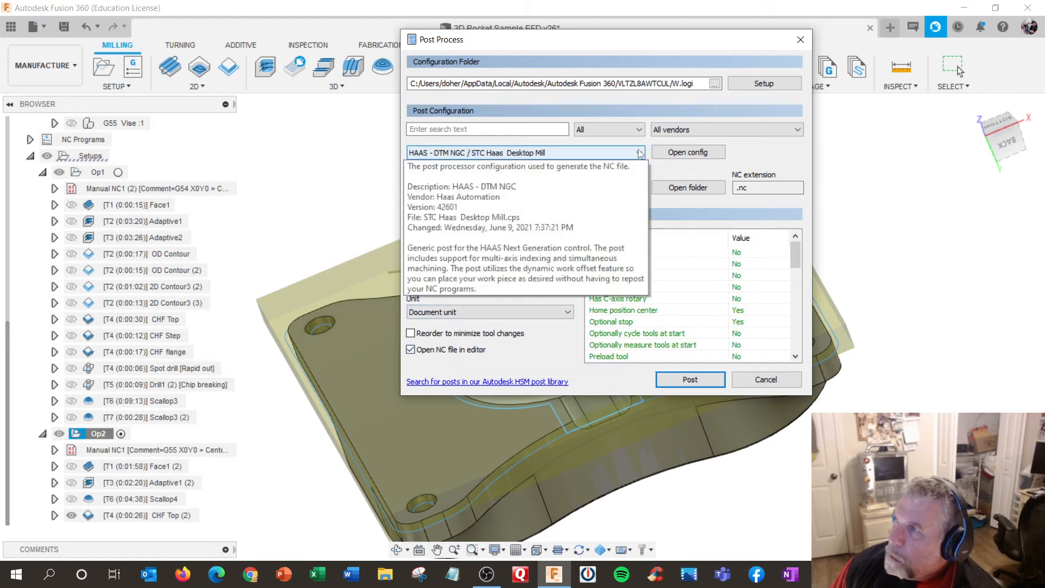
click(766, 379)
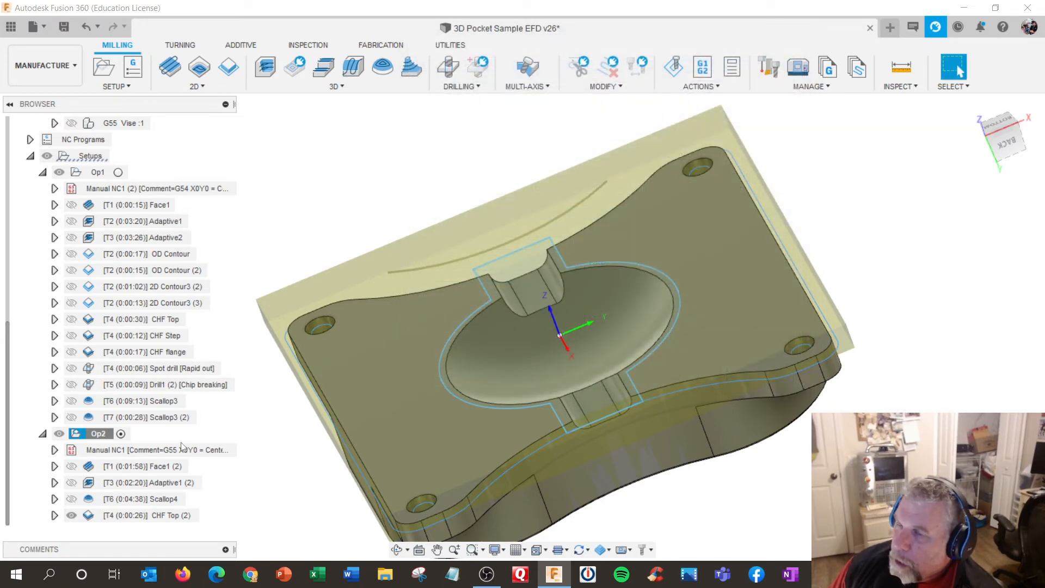
- Edit the Op2 setup and assign the Haas STC VF2 machine to it
right_click(90, 435)
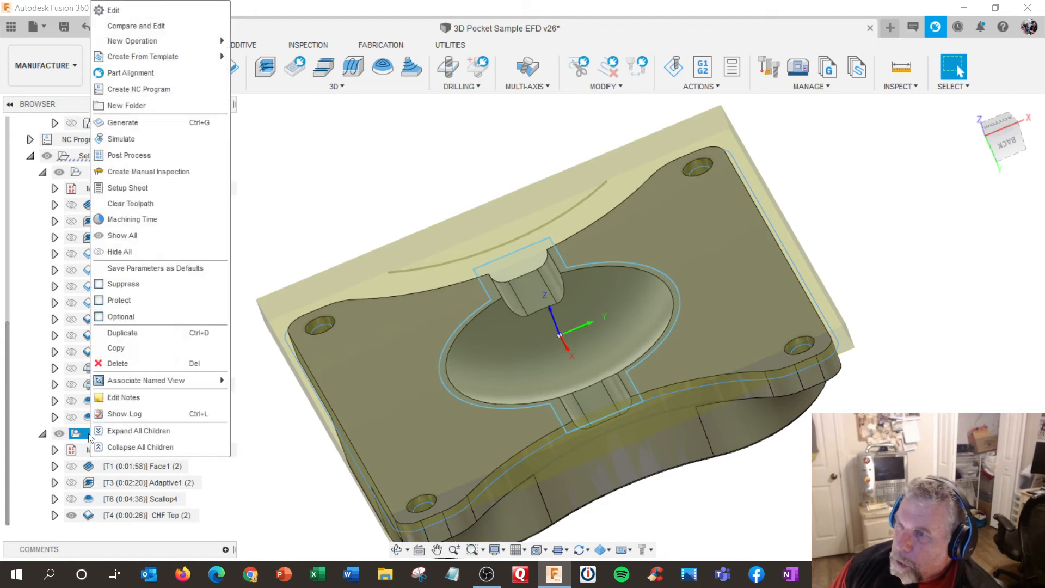
click(113, 10)
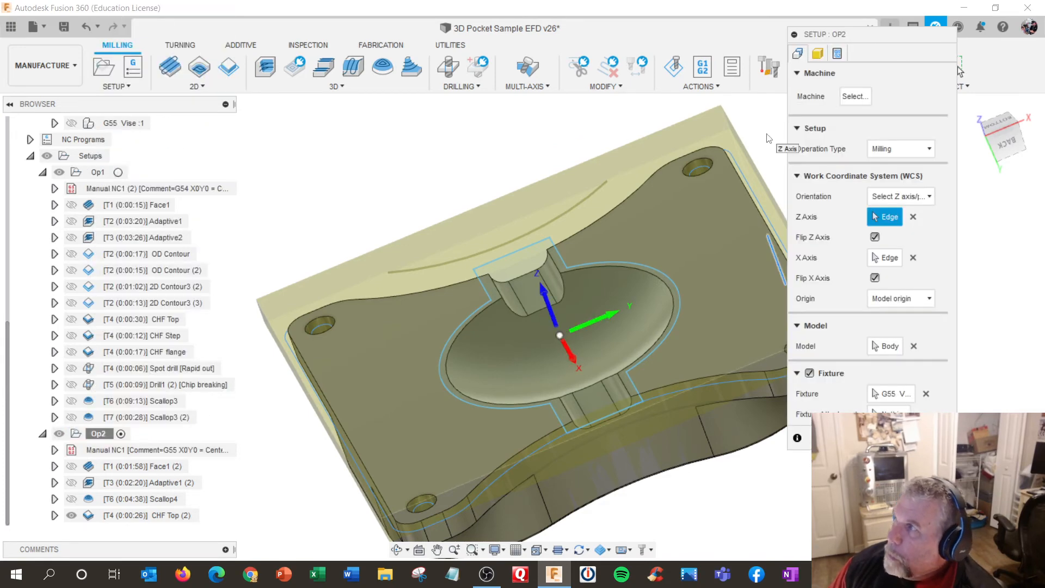
click(857, 97)
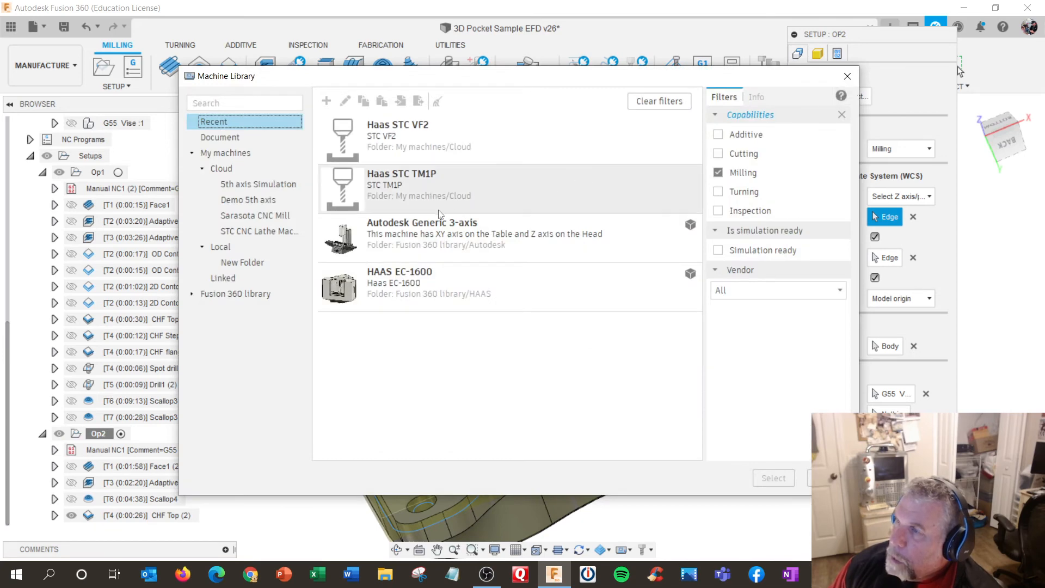
click(393, 137)
click(773, 477)
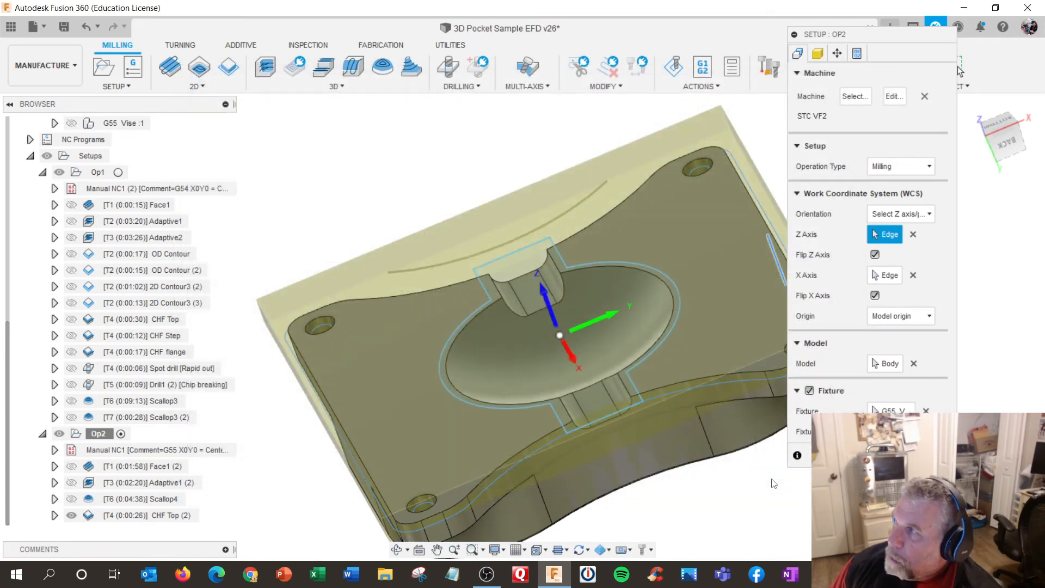
key(Return)
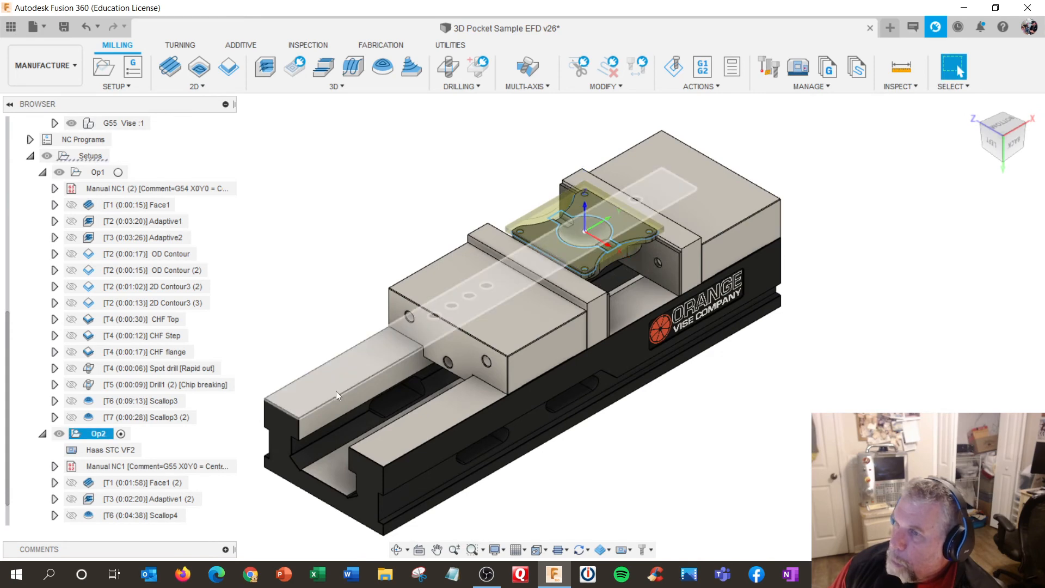
- Change Op2's Manual NC comment to "G55 Upper Rightr Z0 = Top +.750 up"
click(100, 435)
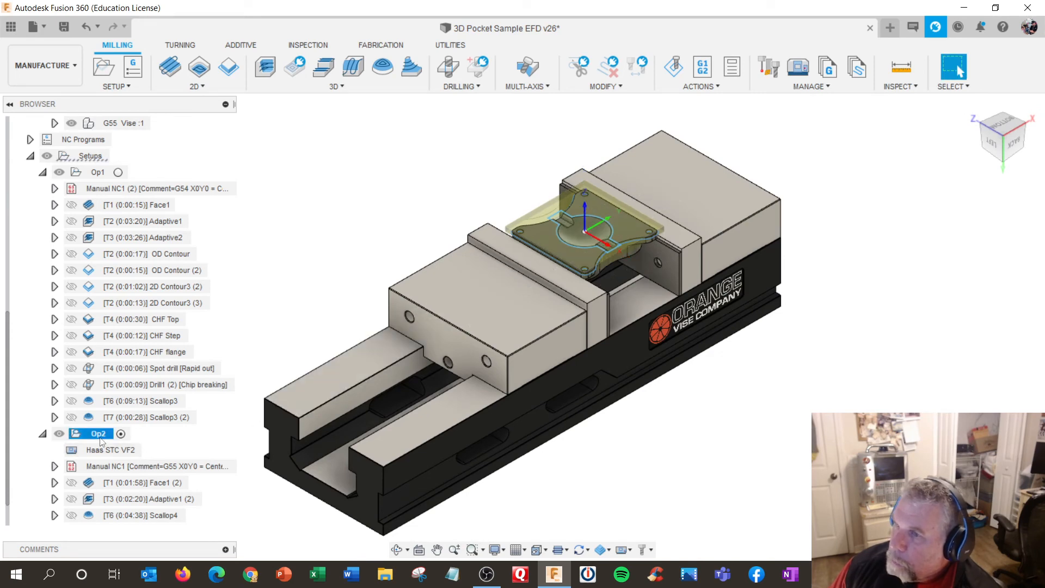
right_click(125, 466)
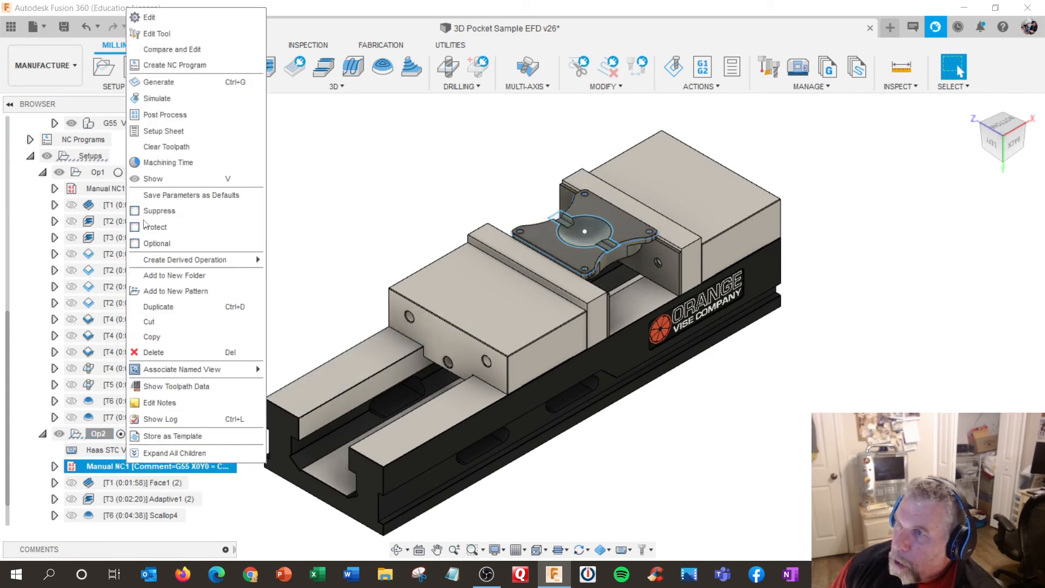
click(149, 17)
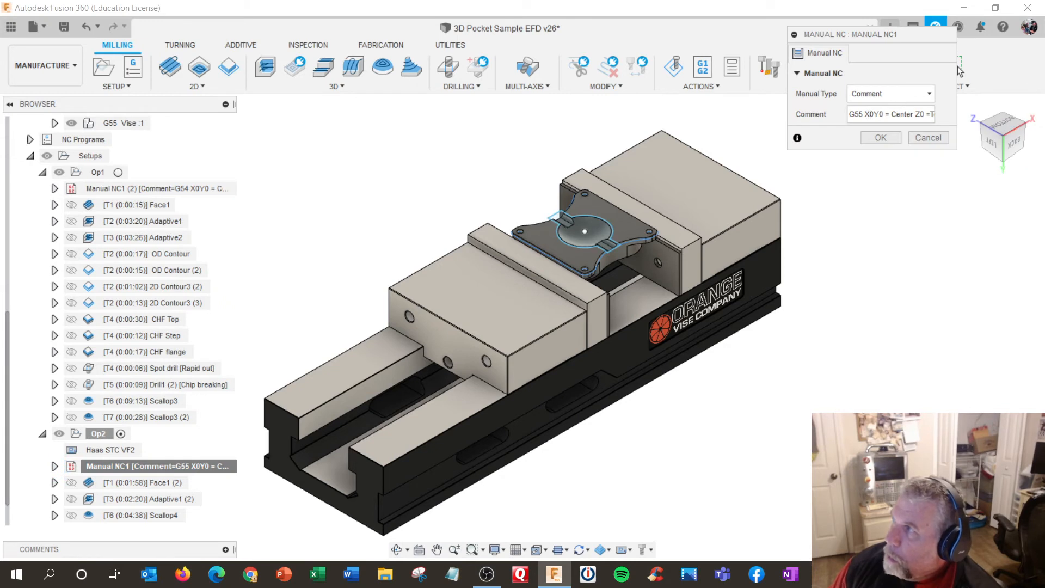
drag(864, 114, 883, 114)
text(Upper R)
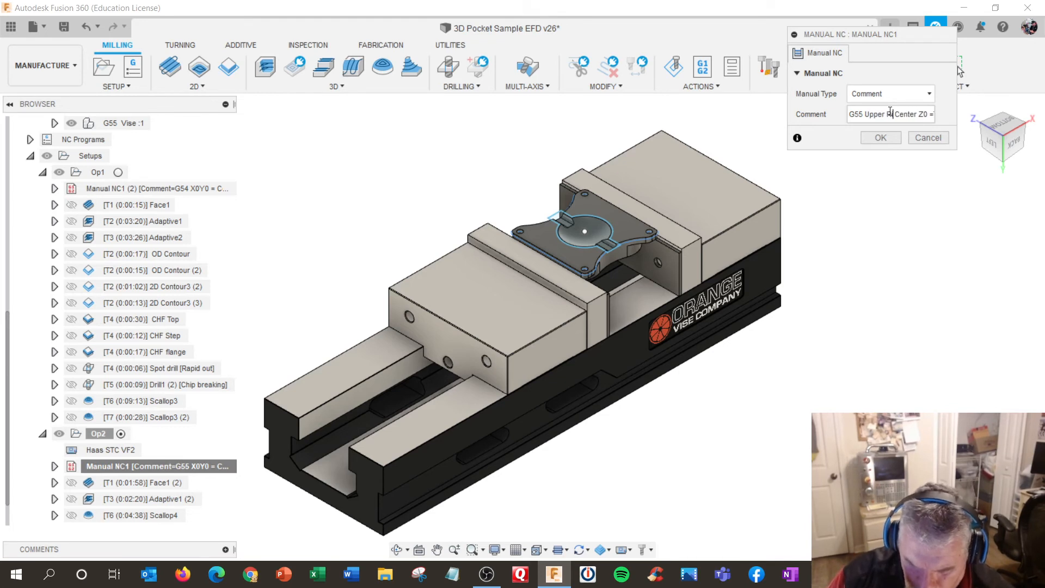
text(ight)
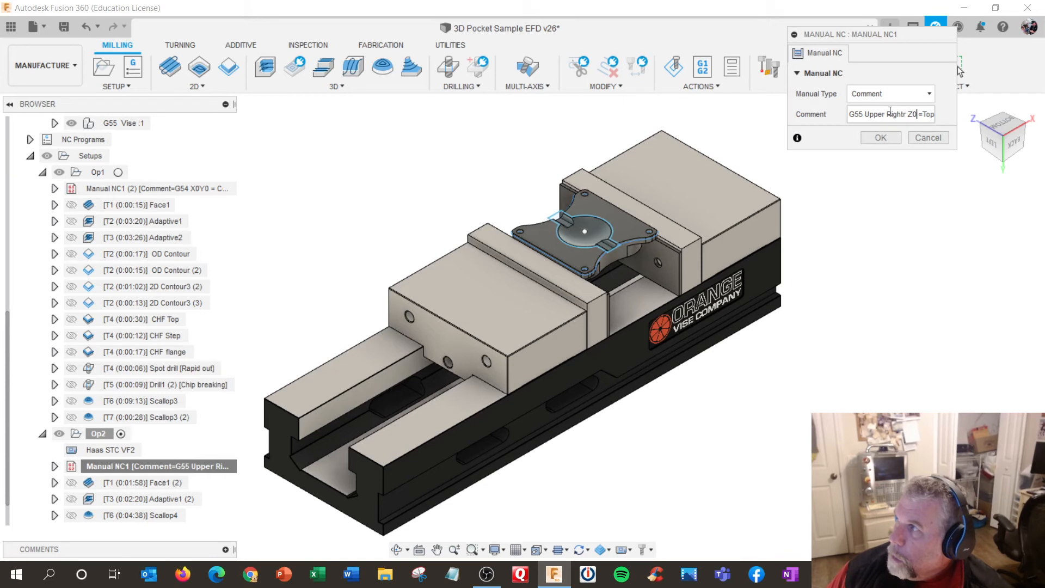
key(Right)
key(Right)
key(Right)
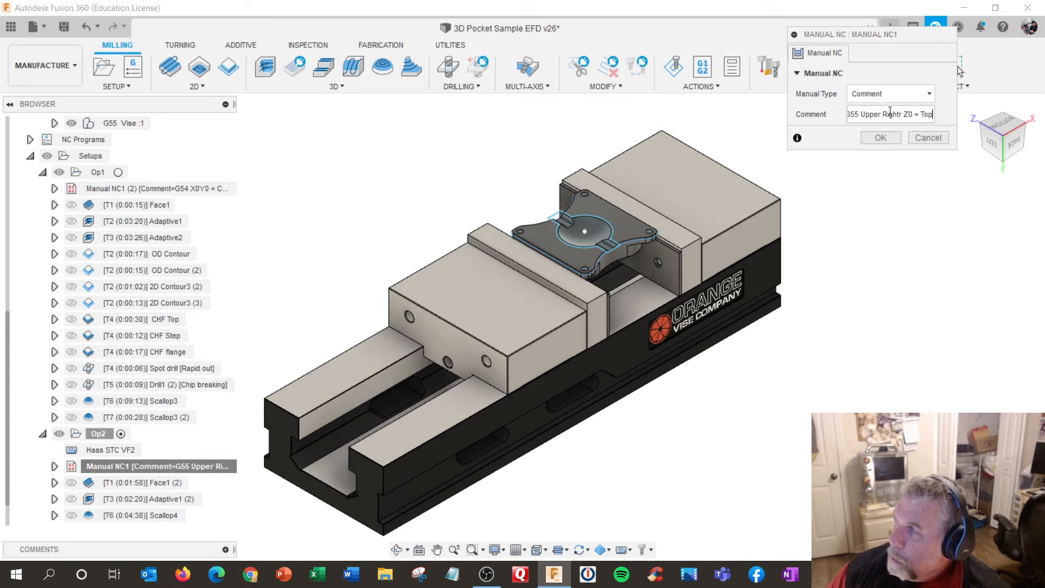
text(+)
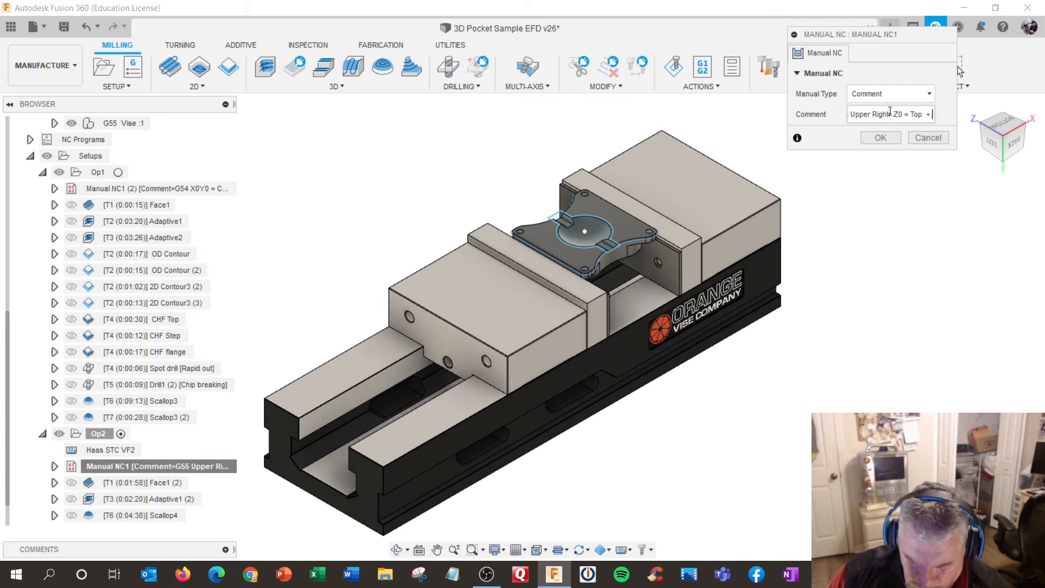
text(.750 )
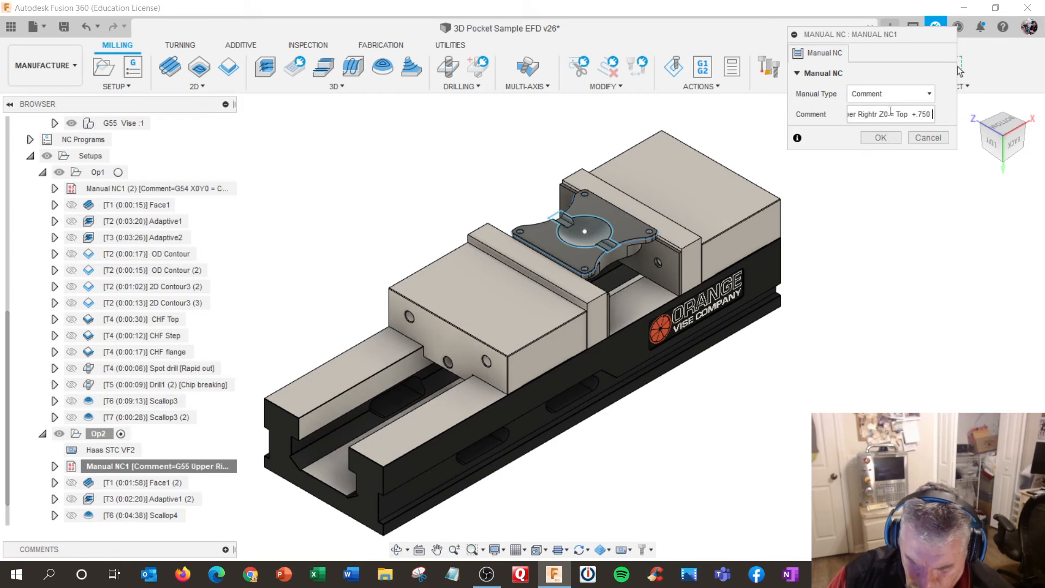
text(up)
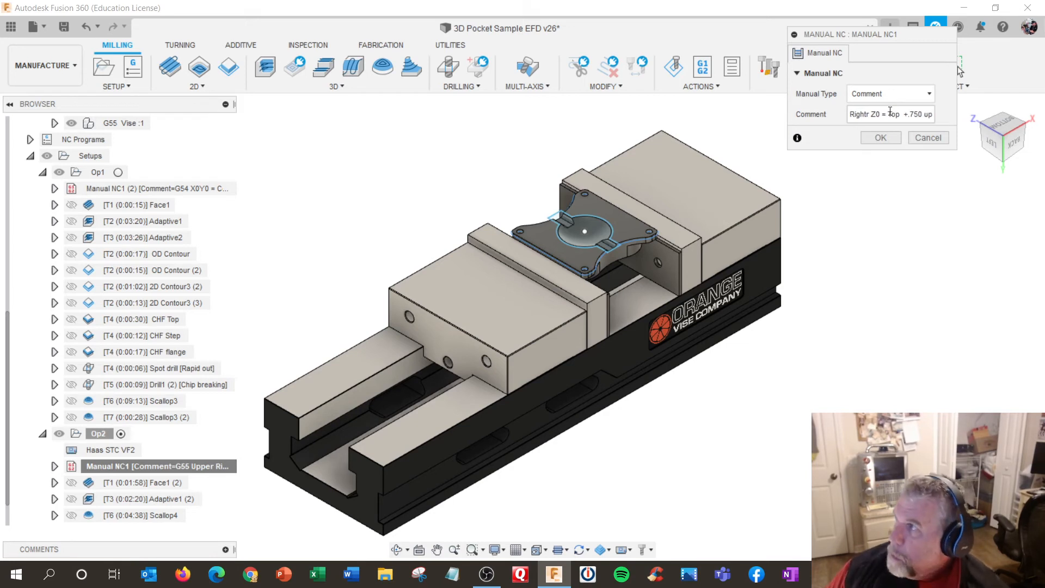
click(886, 140)
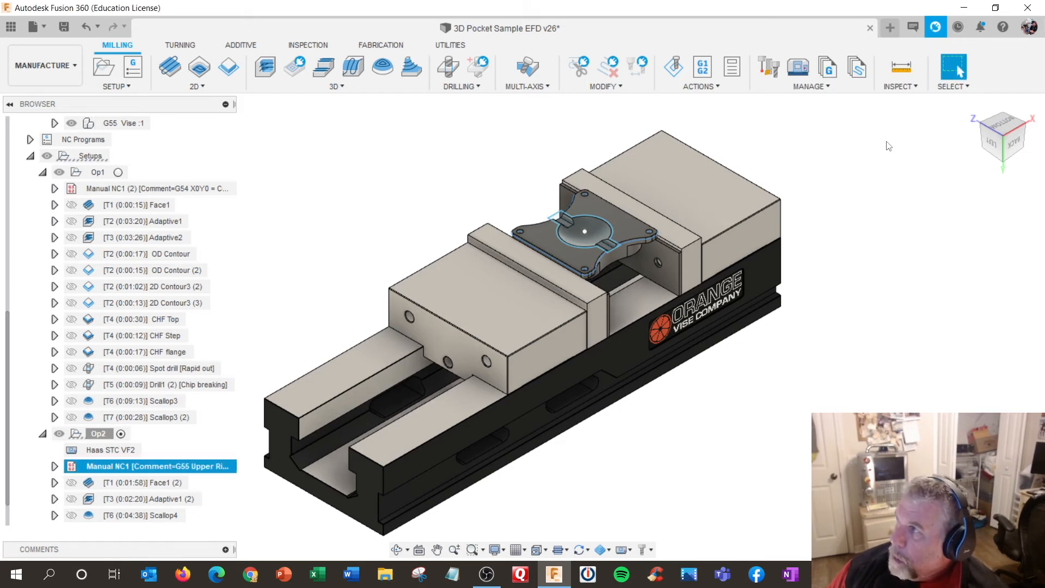
- Post process Op2 as program 3002 with the STC HAAS (Classic) configuration, opening the NC file in the editor
click(98, 433)
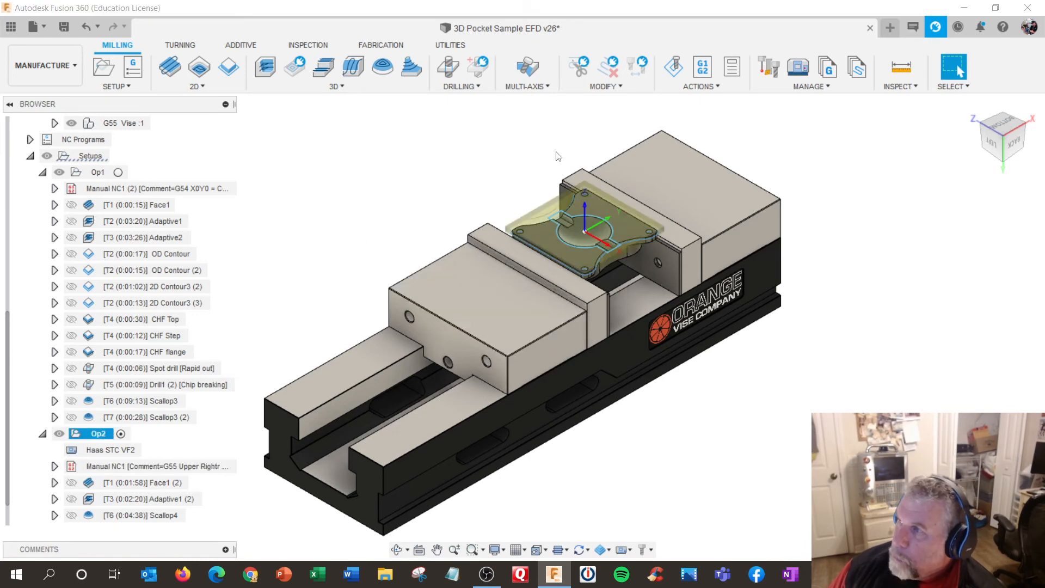
click(702, 66)
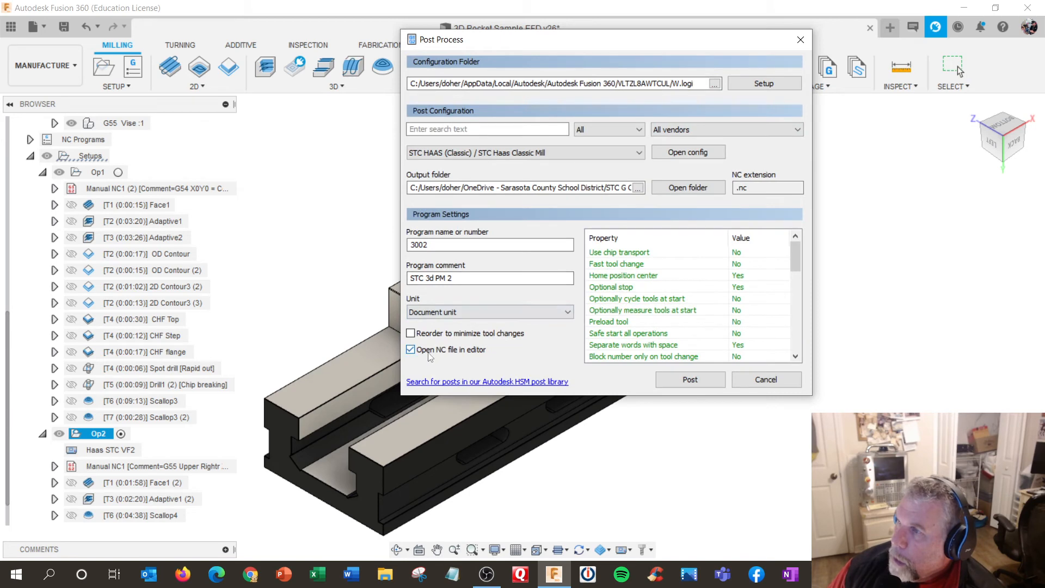
click(690, 378)
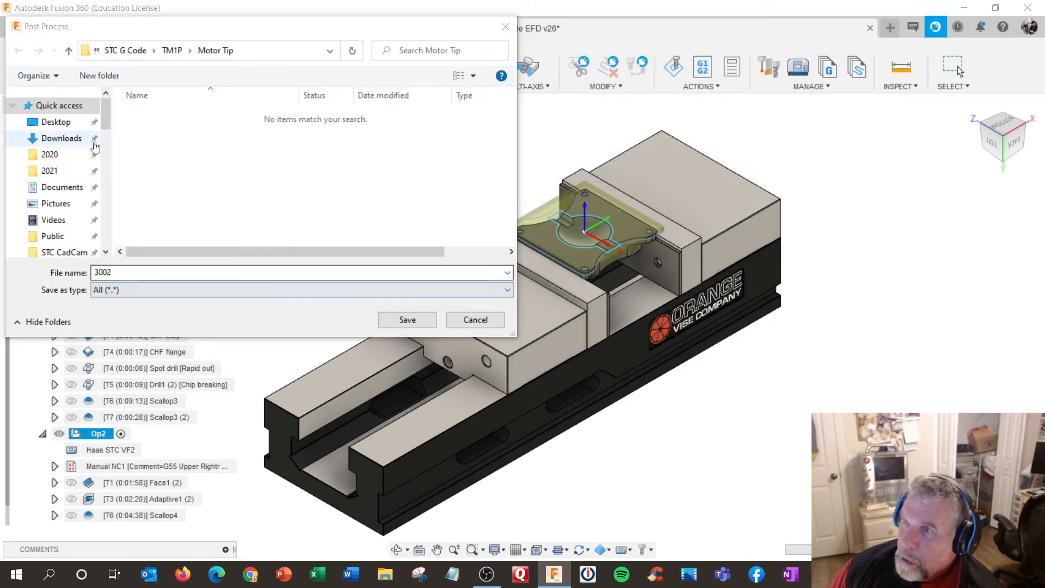
- Create a new folder inside the VF2 folder of STC G Code and save the NC file 3002 in it
click(125, 50)
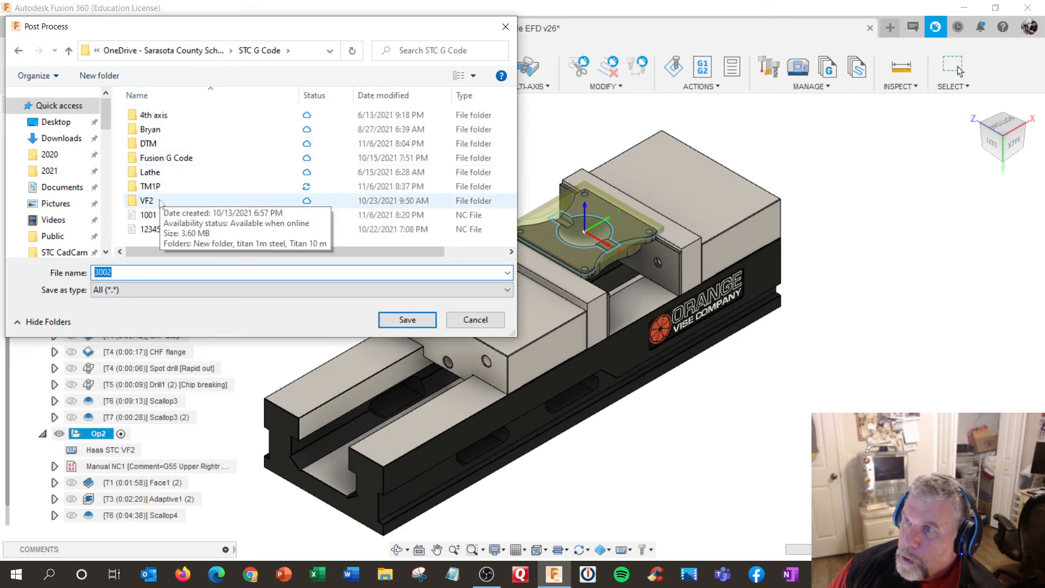
double_click(158, 199)
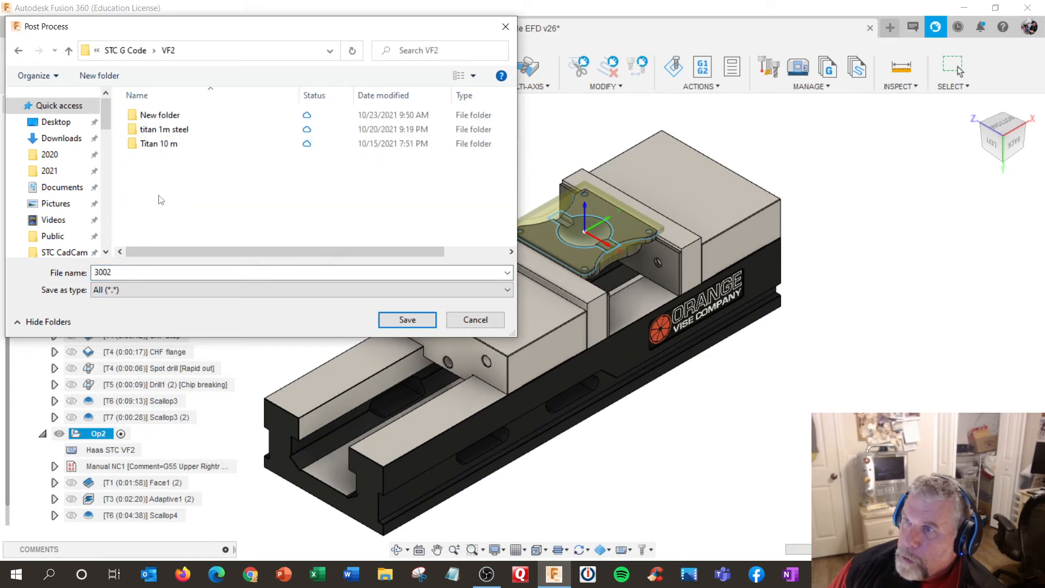
click(99, 75)
key(Return)
click(158, 131)
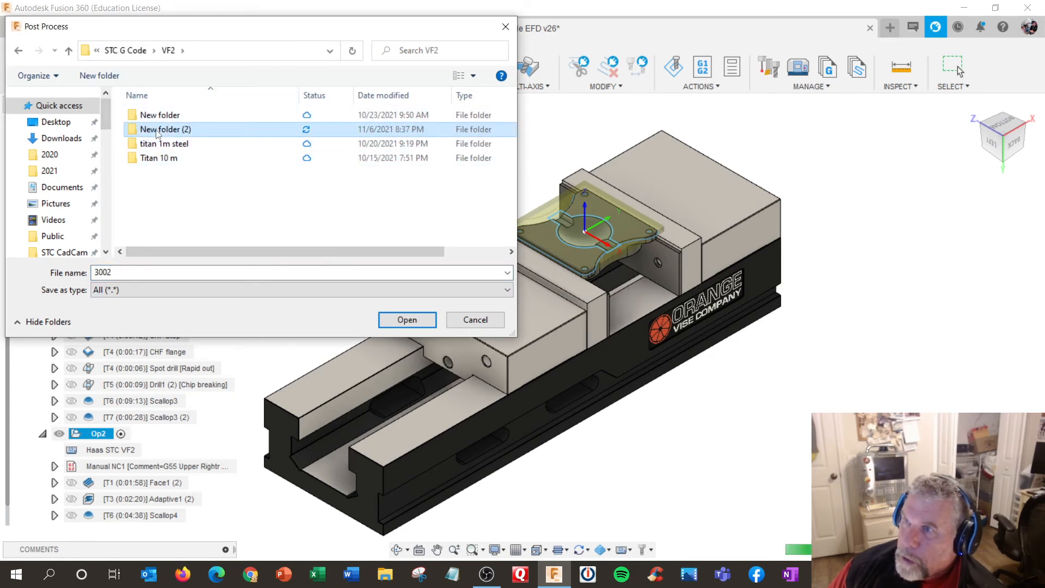
double_click(163, 129)
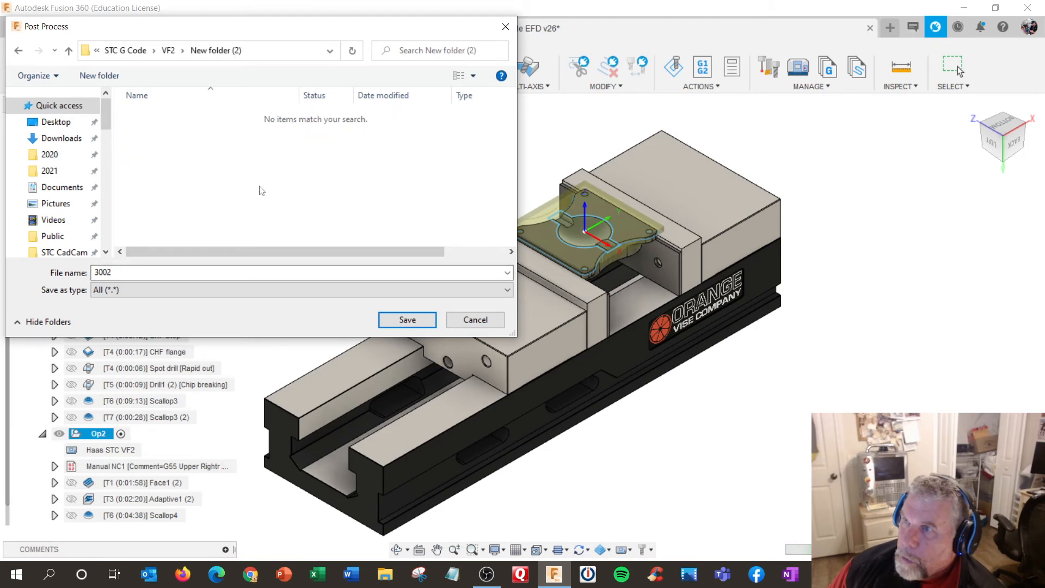
click(407, 320)
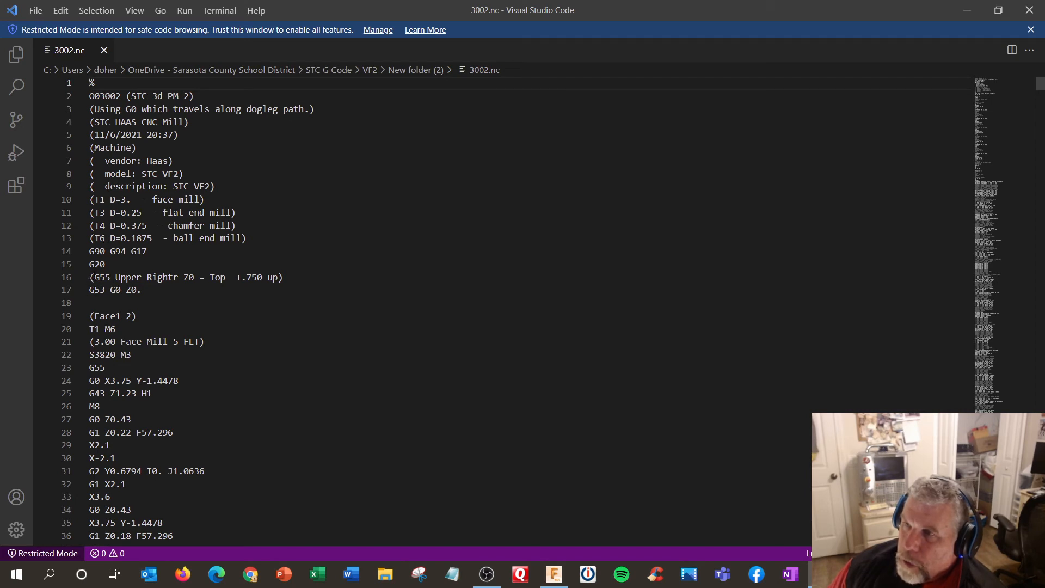
- Check the G55 setup comment in the posted 3002.nc code and return to Fusion 360
drag(89, 277, 283, 277)
click(269, 290)
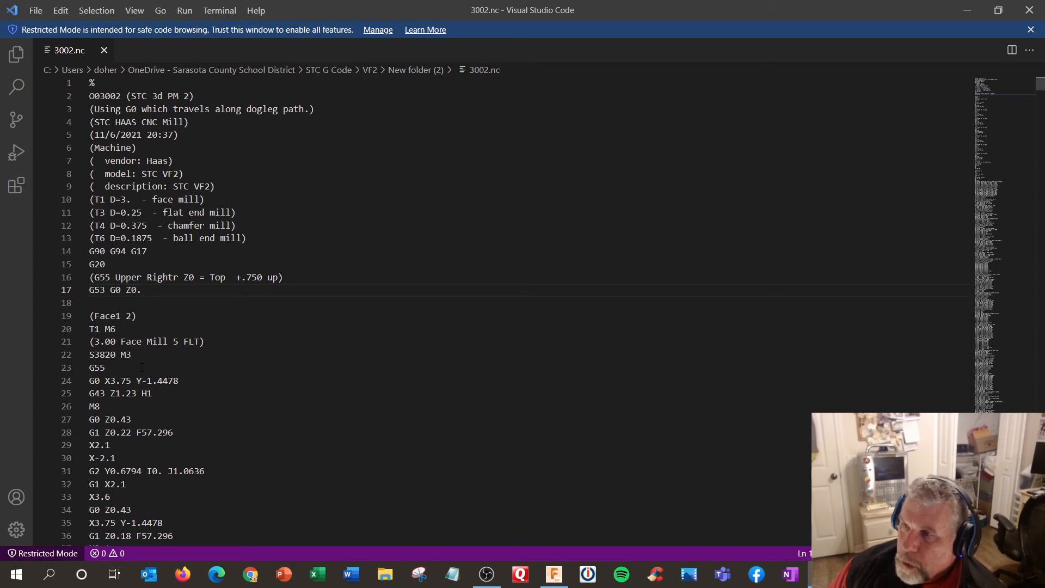
key(alt+Tab)
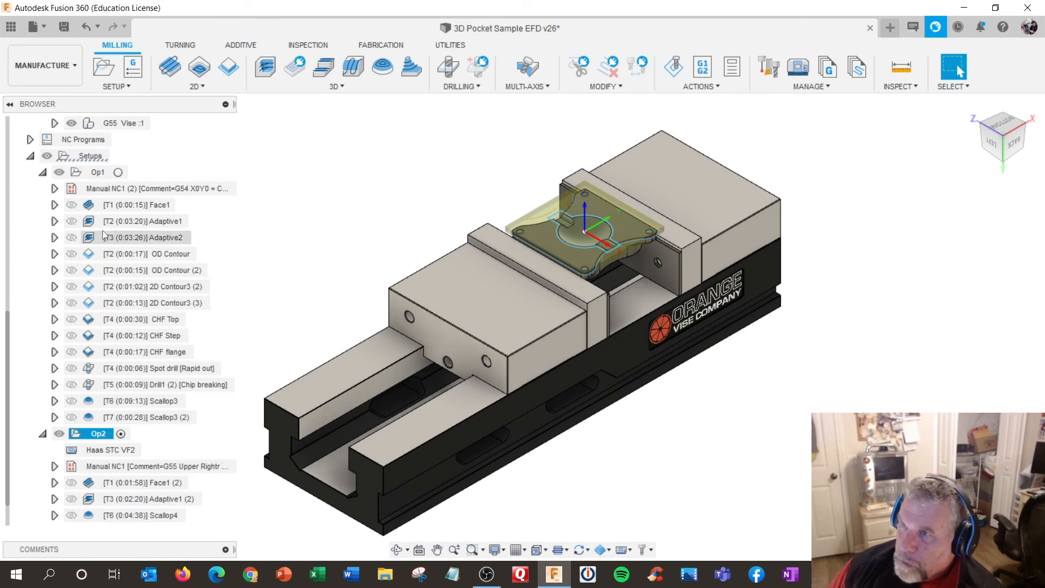
- Edit the Op1 setup, assign the Haas STC VF2 machine, check its program and WCS offset settings, and apply
scroll(136, 237, up, 2)
click(72, 206)
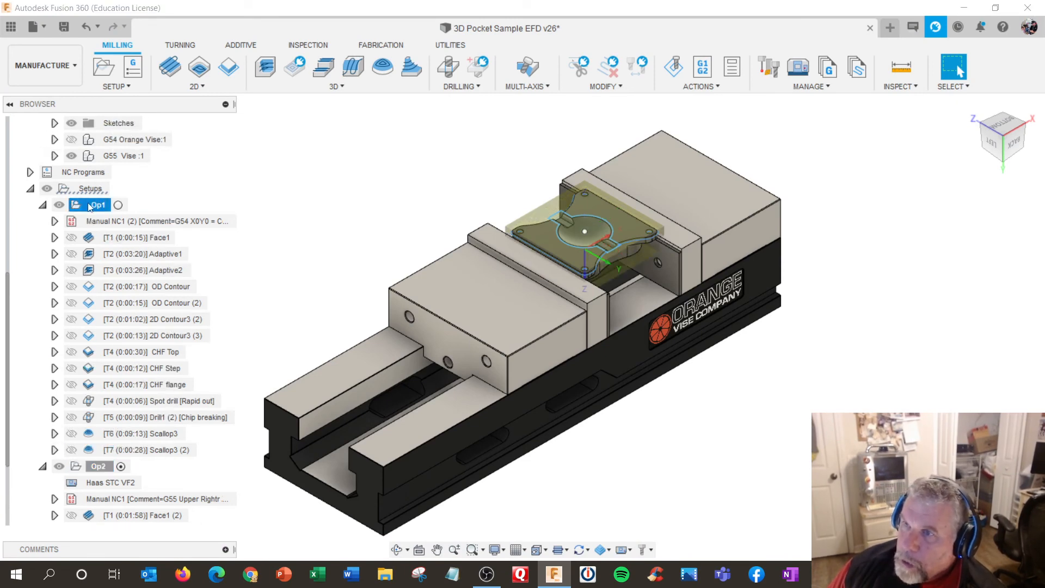
right_click(91, 207)
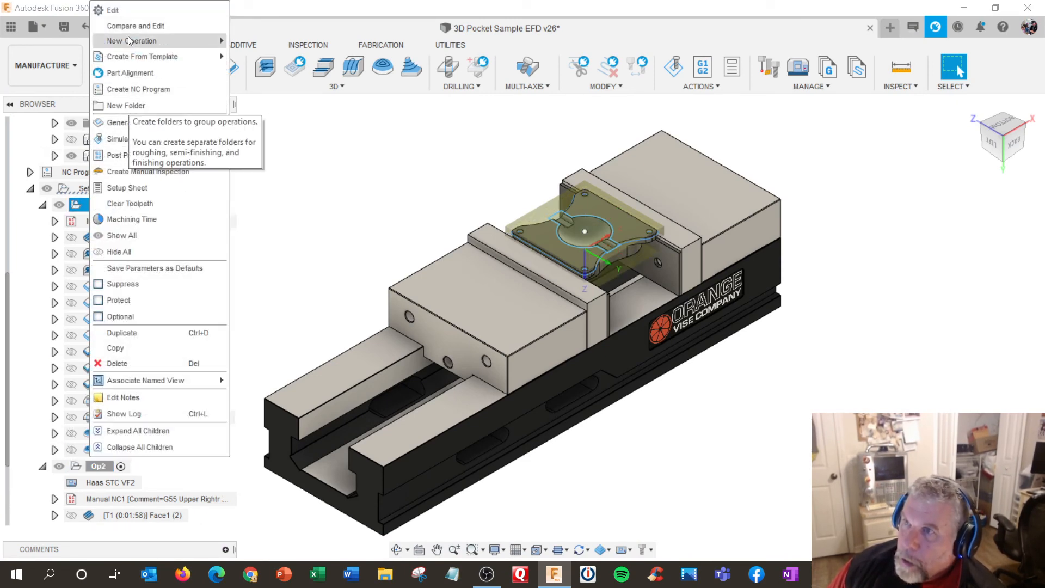
click(128, 10)
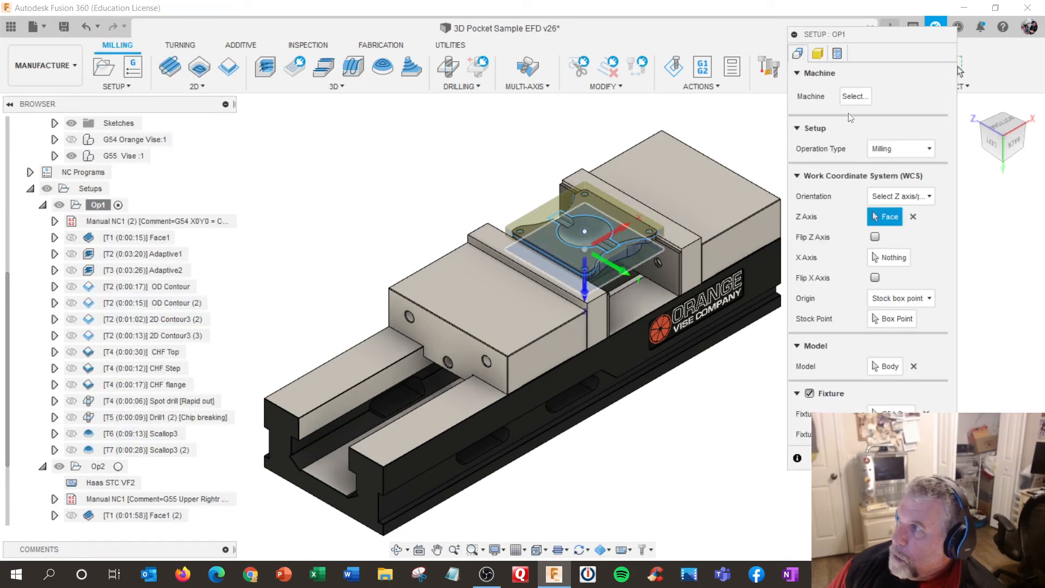
click(855, 96)
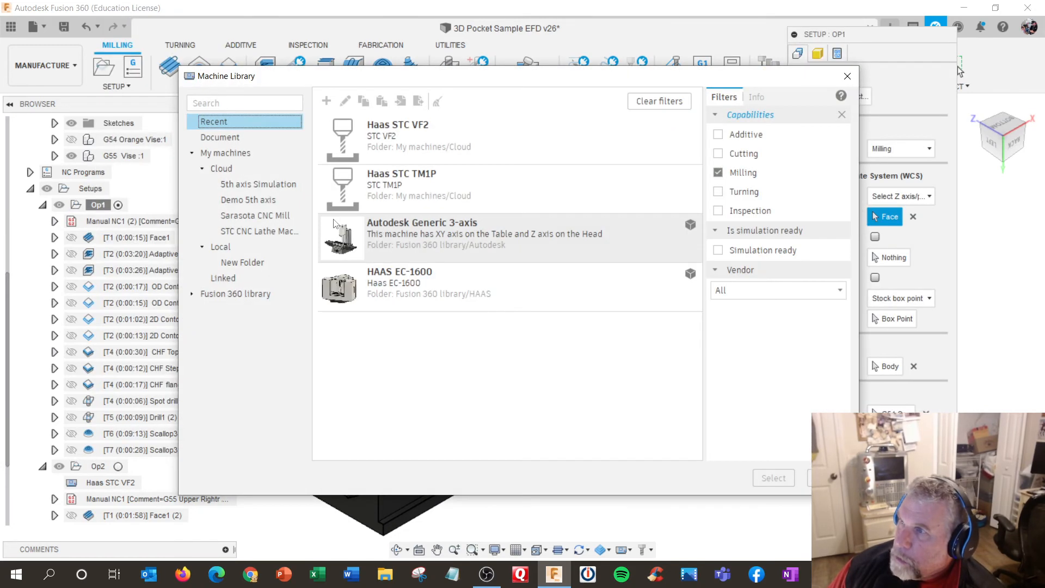
click(545, 141)
click(773, 477)
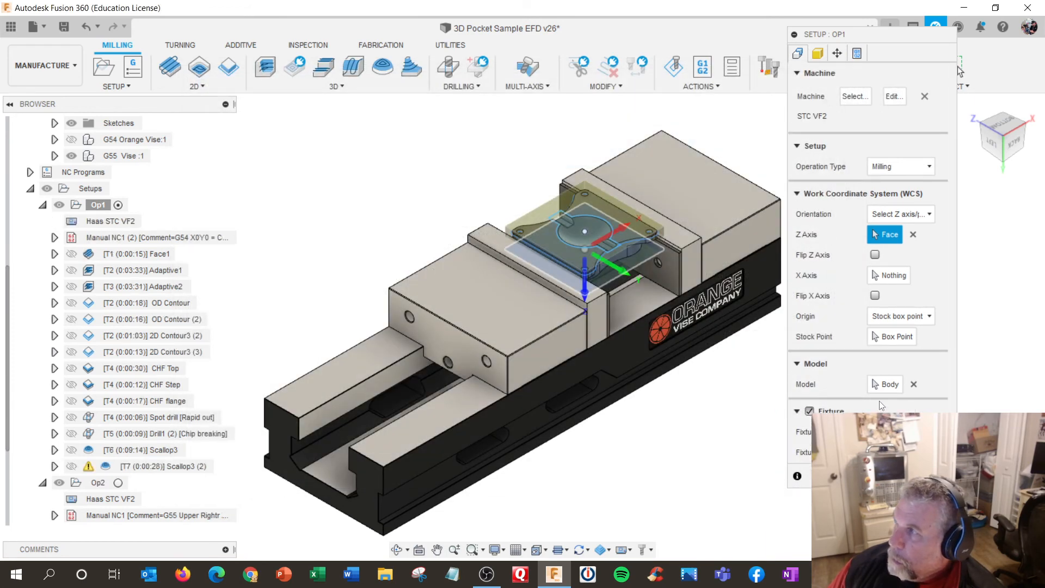
click(855, 54)
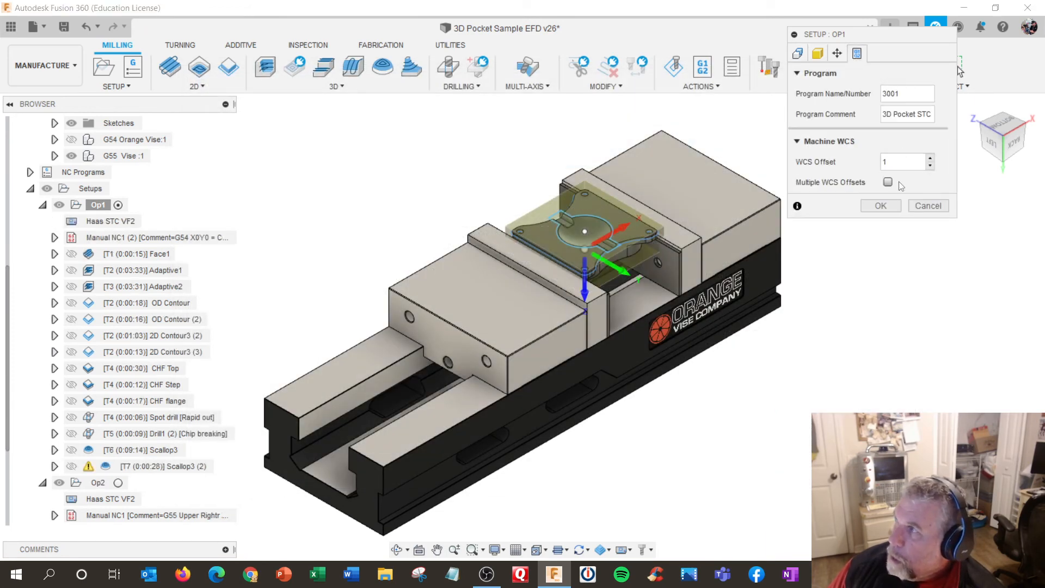
click(881, 205)
- Check the warning log of the Scallop3 (2) operation in the Op1 setup and close it
click(94, 205)
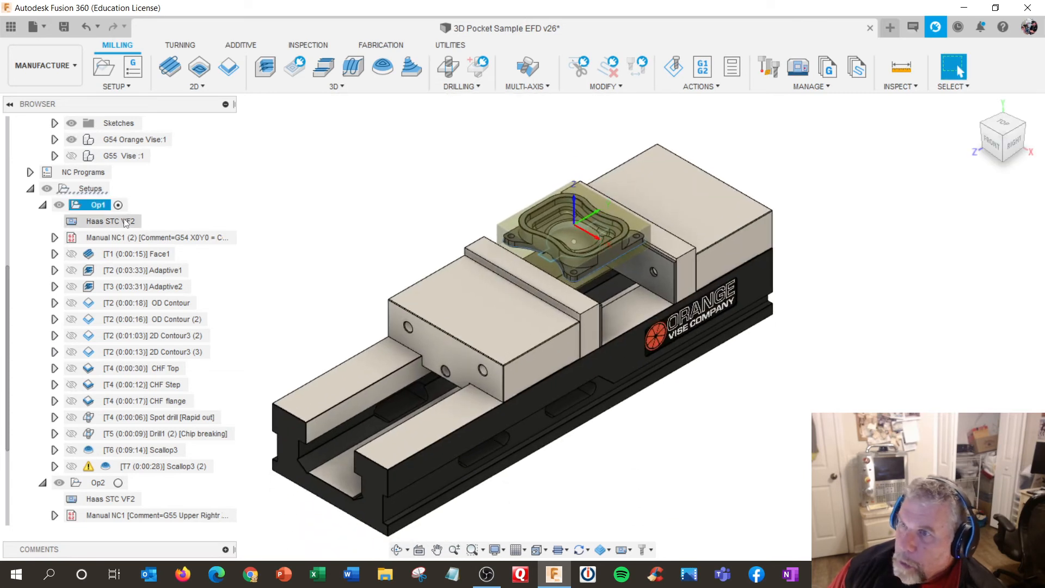
click(93, 205)
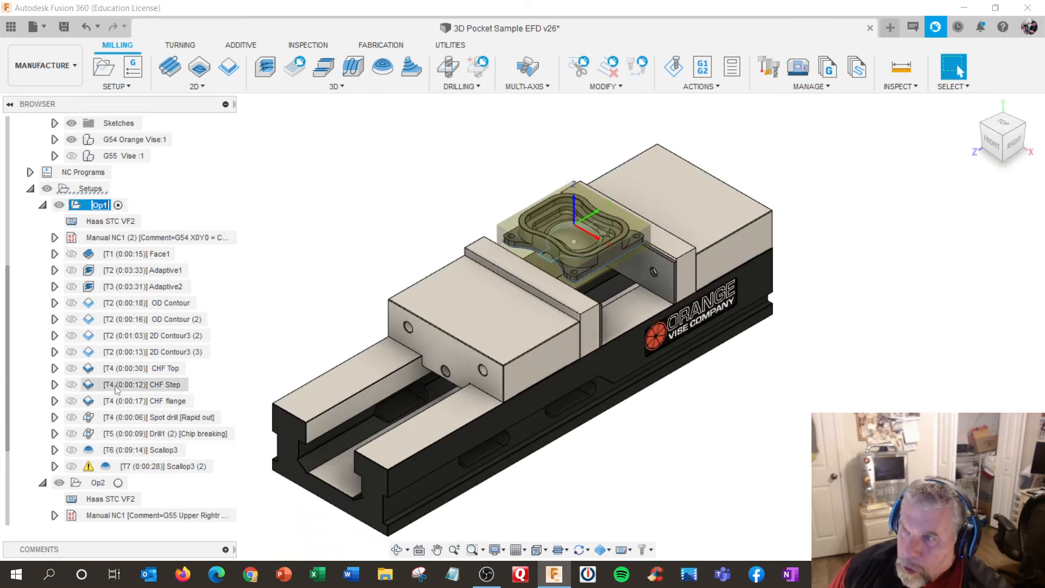
click(89, 466)
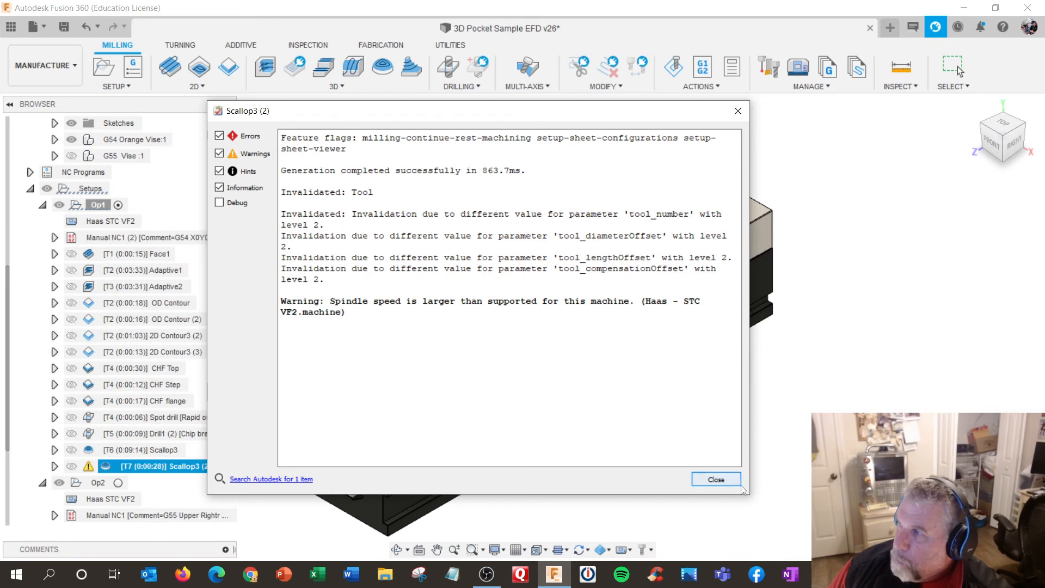
click(715, 478)
- Edit the Scallop3 (2) operation and set its spindle speed to 8100 rpm
right_click(152, 468)
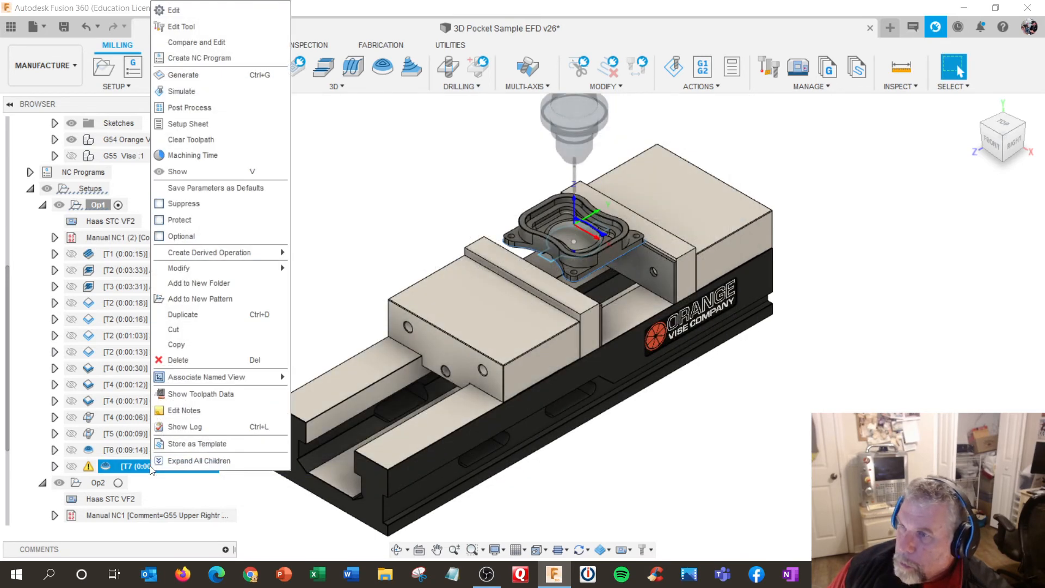
click(170, 11)
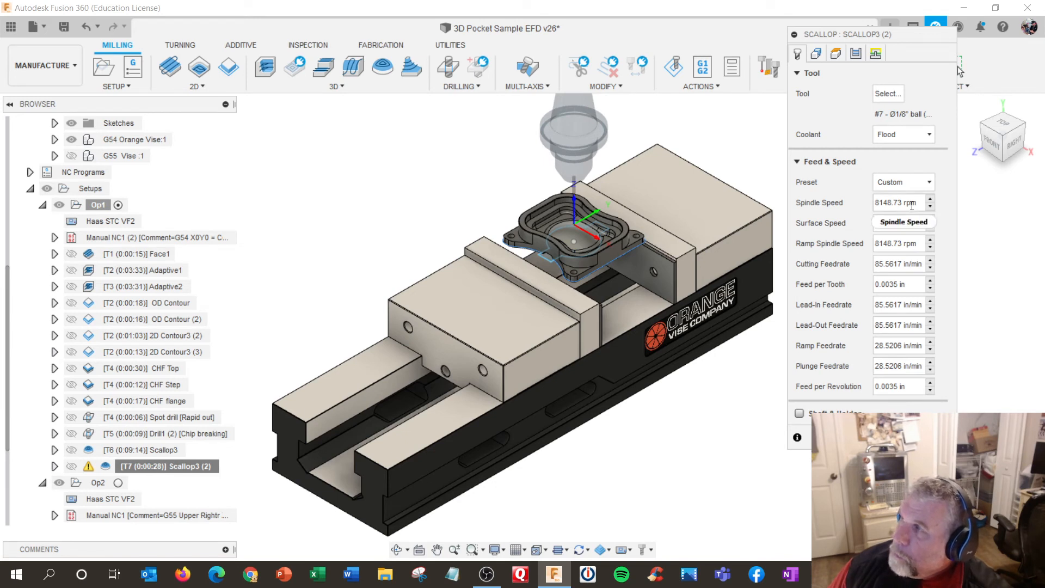
drag(916, 203, 841, 208)
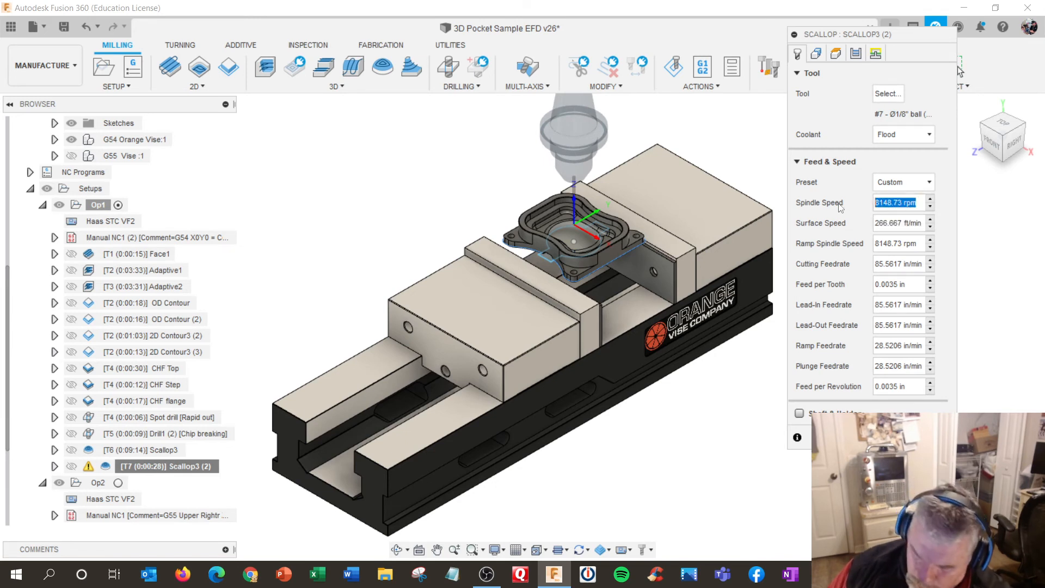
text(8100)
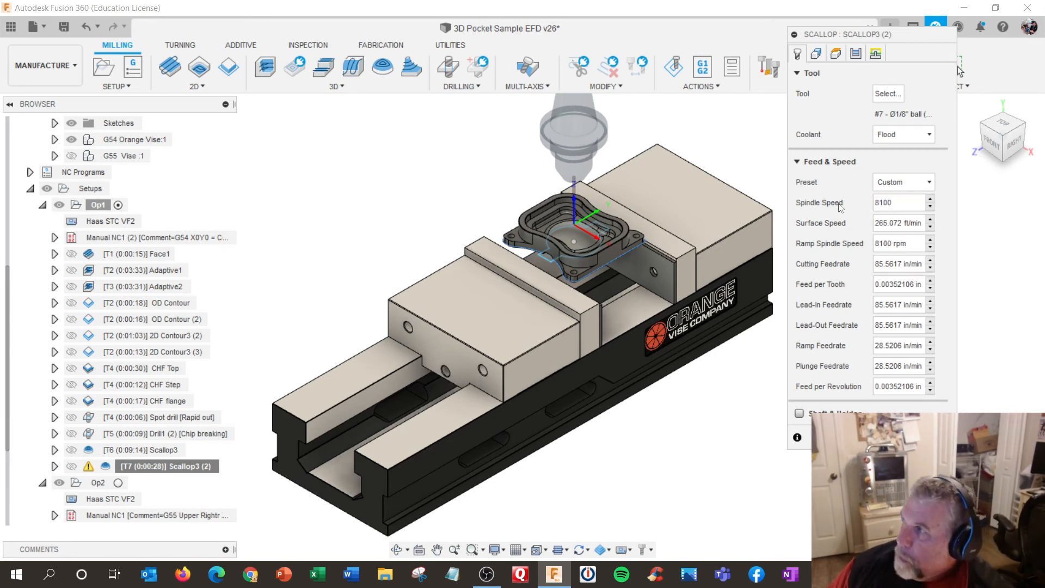
key(Return)
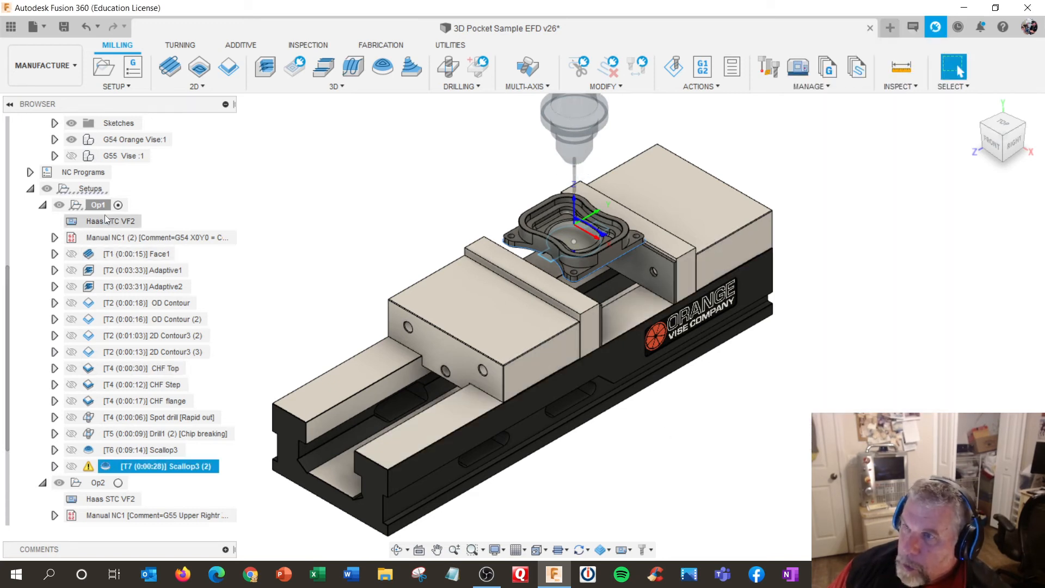
- Start post-processing the Op1 and Op2 setups together, accepting the notice about their different WCS settings
click(98, 205)
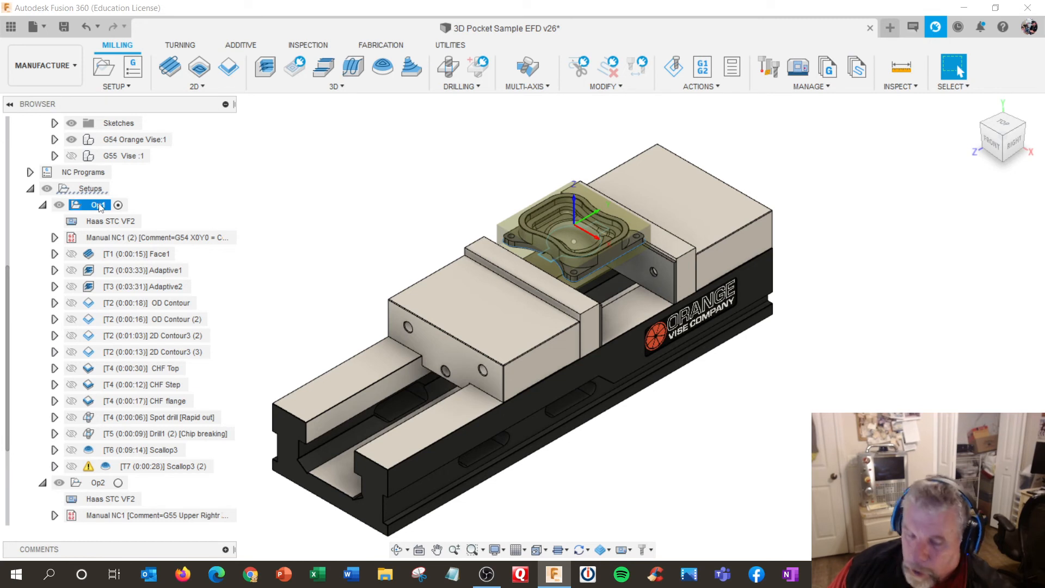
click(99, 483)
right_click(105, 486)
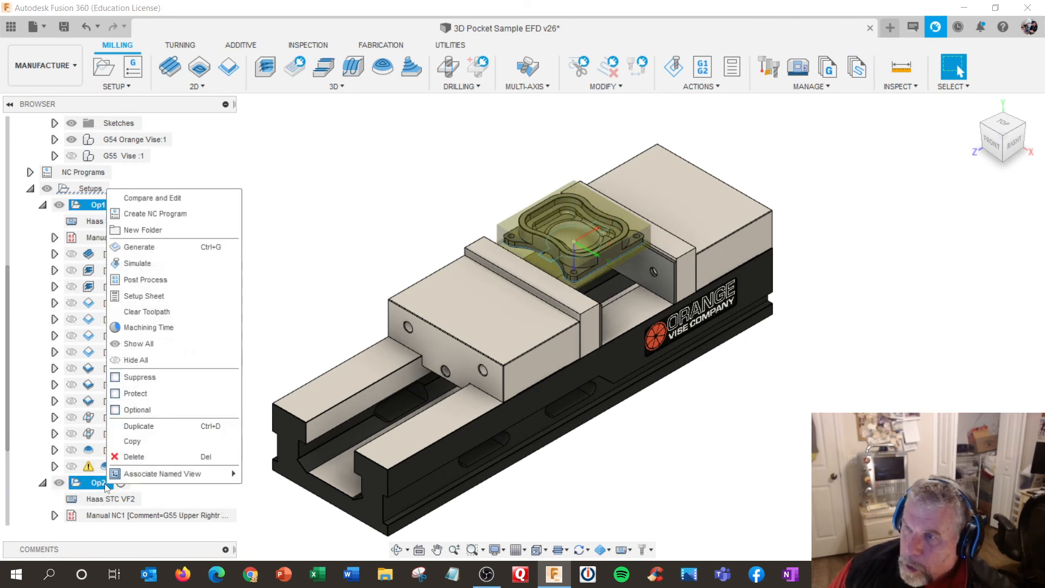
click(148, 282)
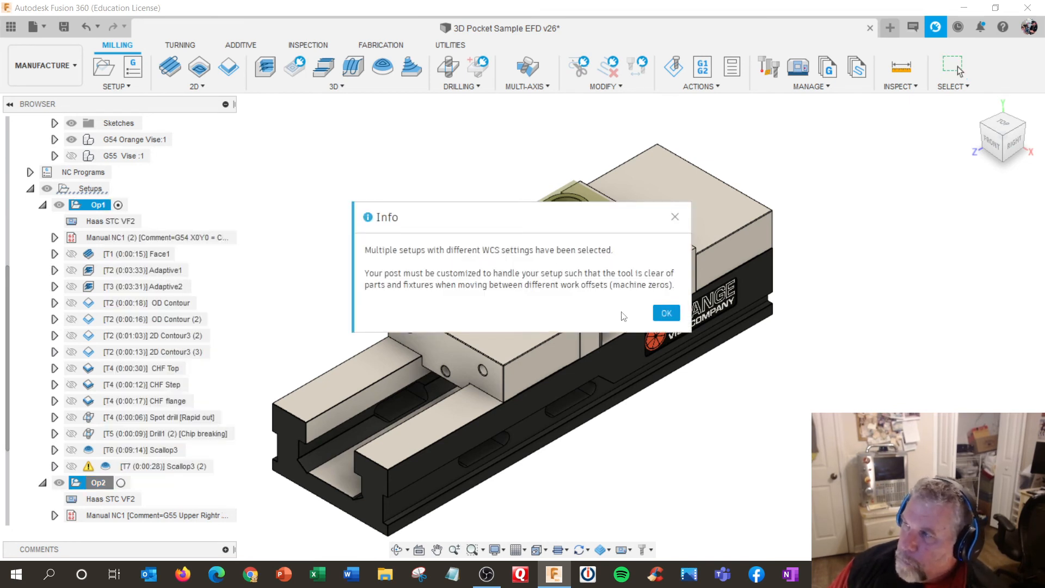
click(666, 313)
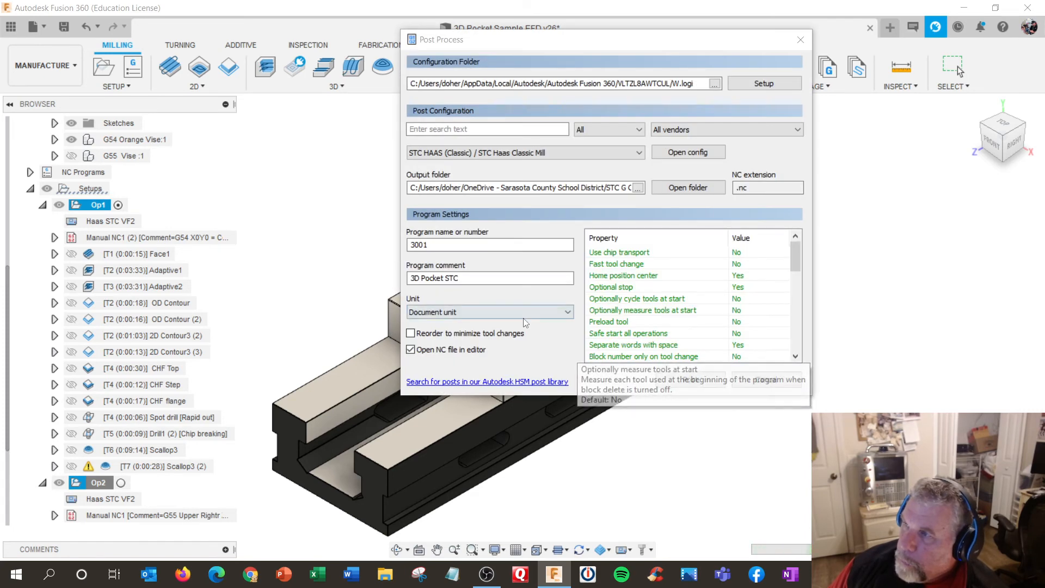
- Enable reordering to minimize tool changes and post program 3001, saving it in the Motor Tip folder of TM1P
click(410, 333)
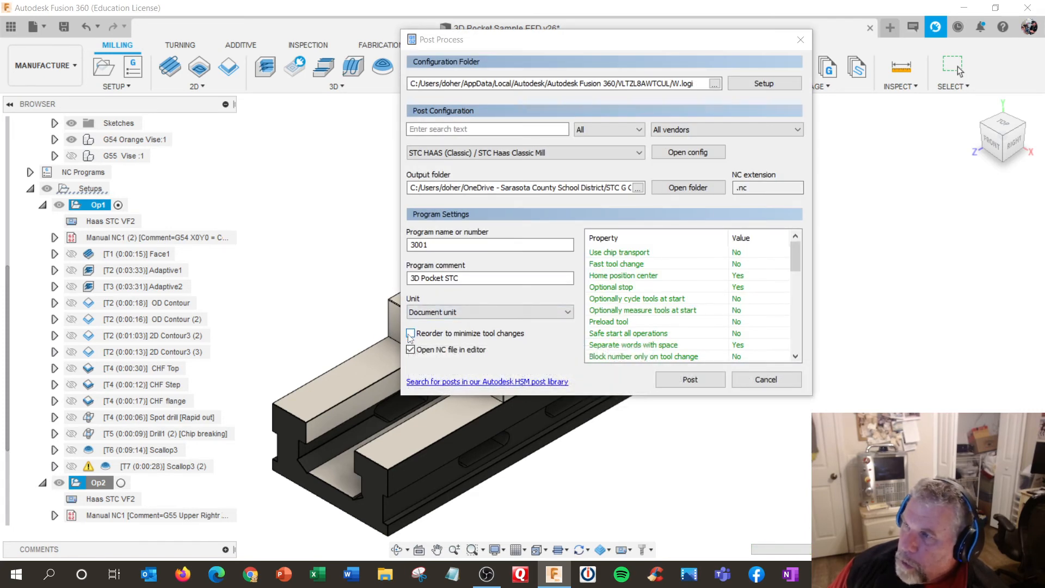
click(690, 379)
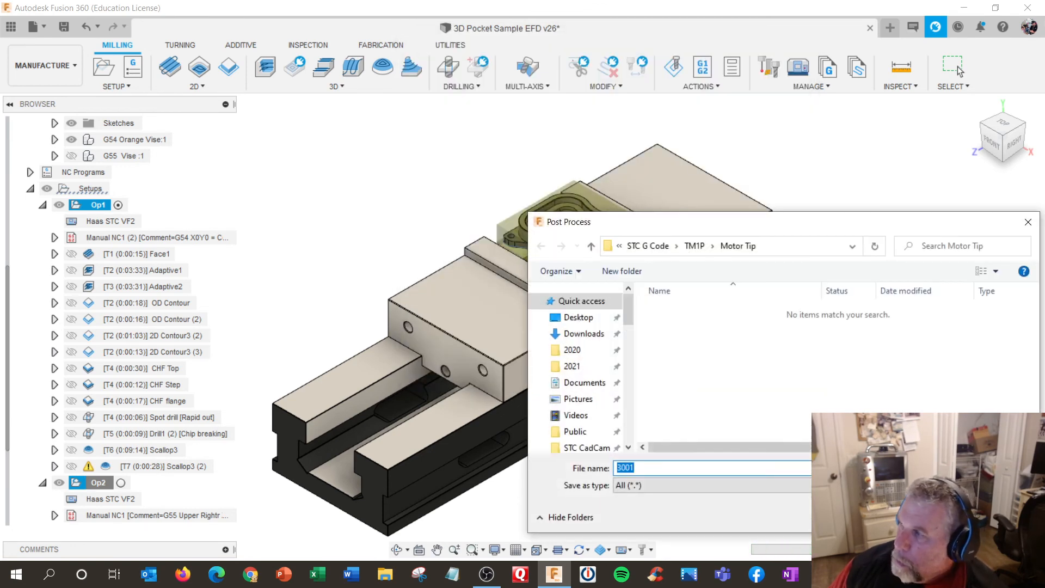
click(945, 517)
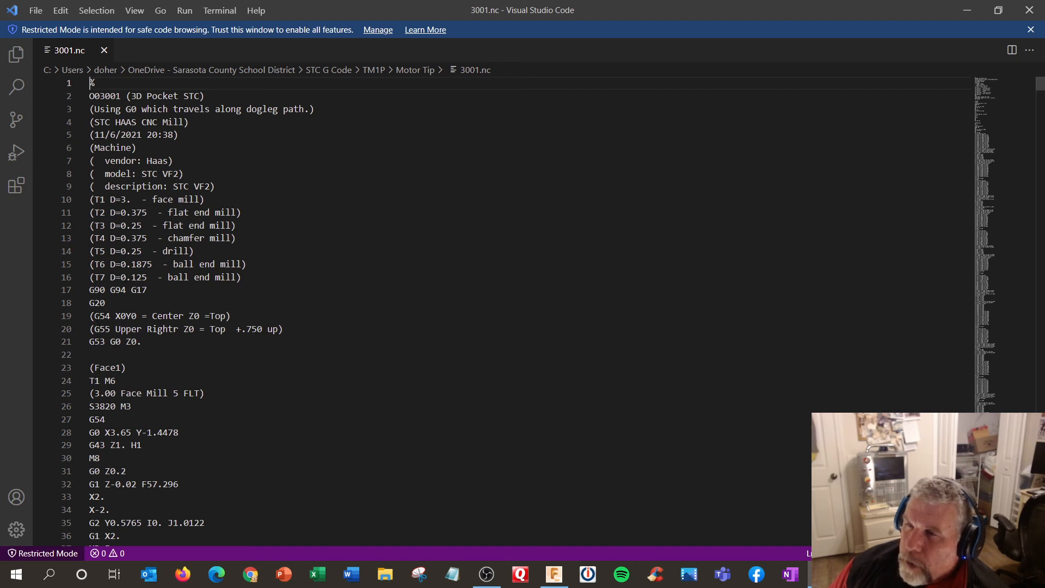
- Review the G54 and G55 comments and the Face1 and Adaptive1 code in the posted 3001.nc, then close the editor
drag(91, 315, 284, 328)
click(292, 325)
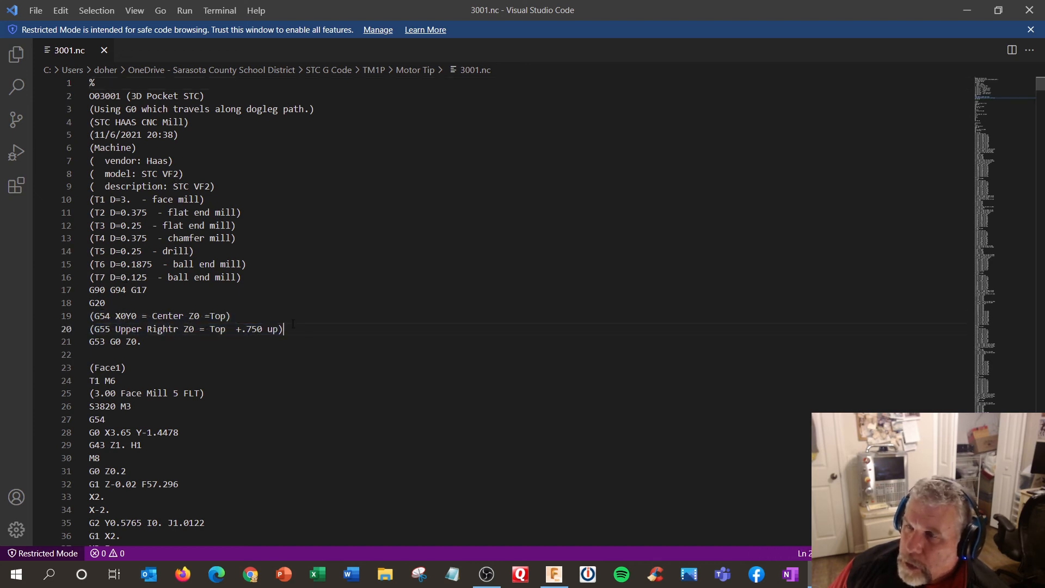
scroll(268, 364, down, 2)
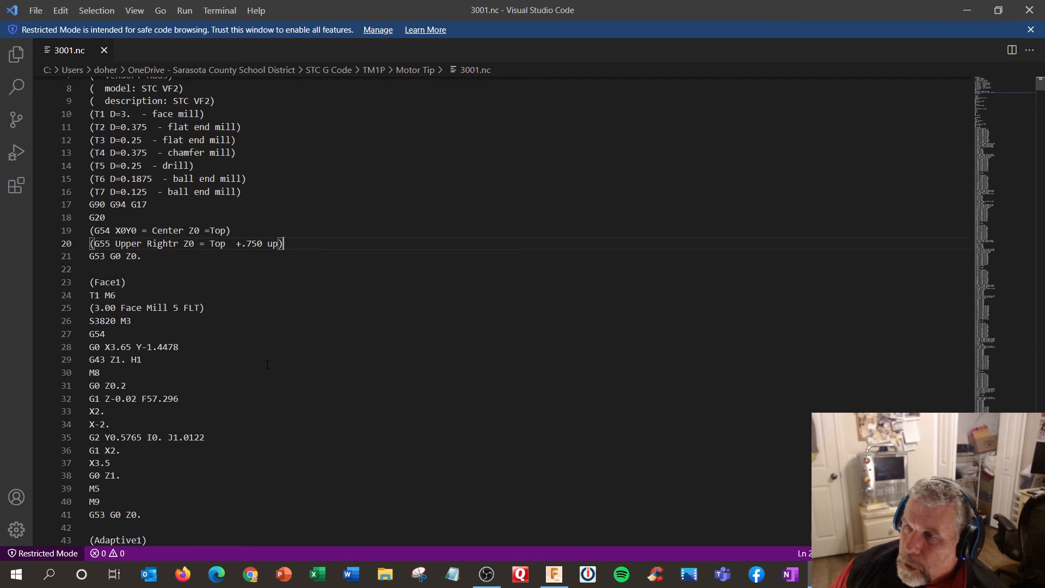
scroll(267, 364, down, 1)
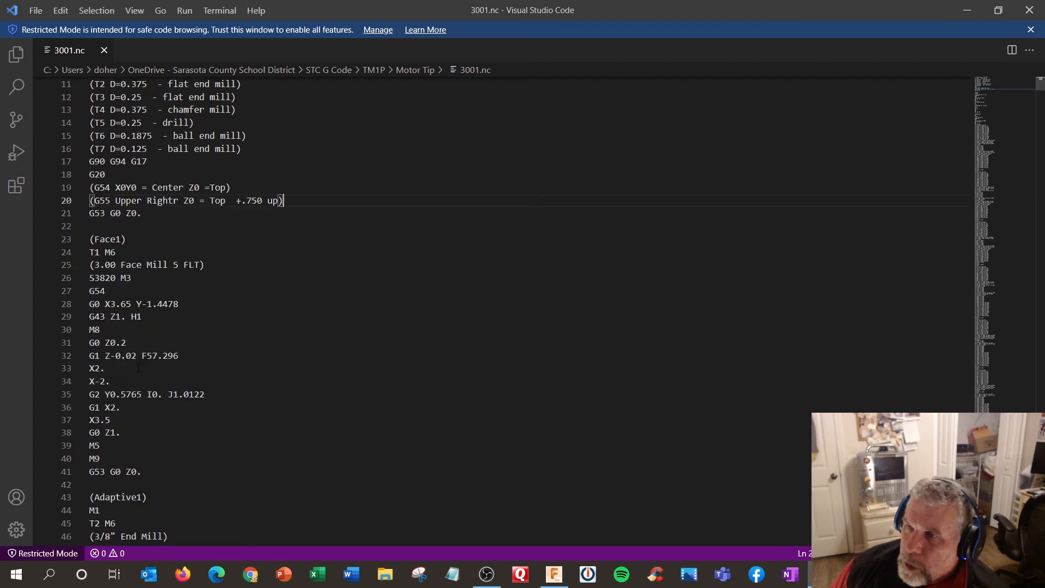
scroll(138, 369, down, 3)
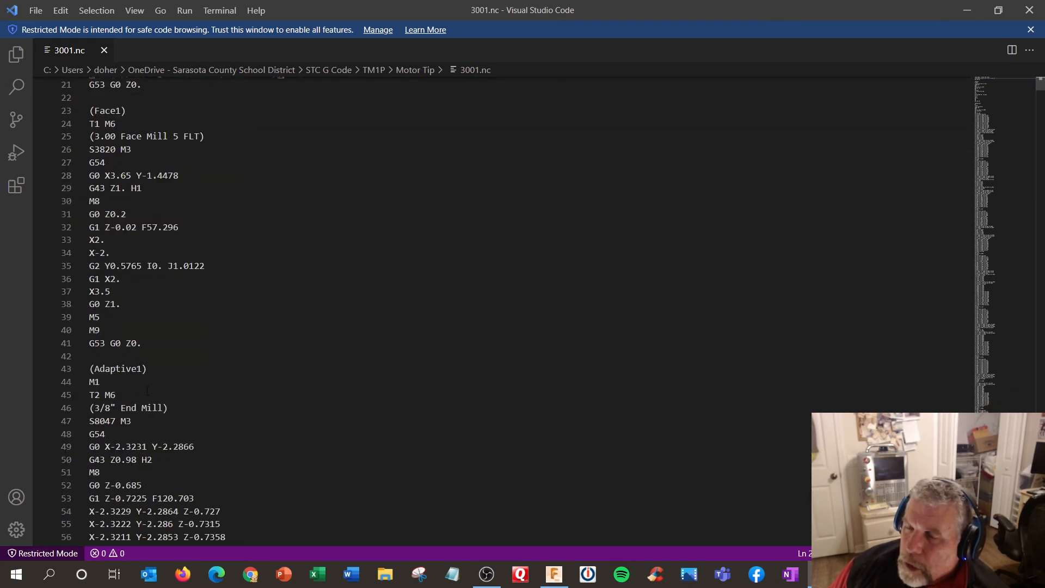
scroll(165, 393, up, 3)
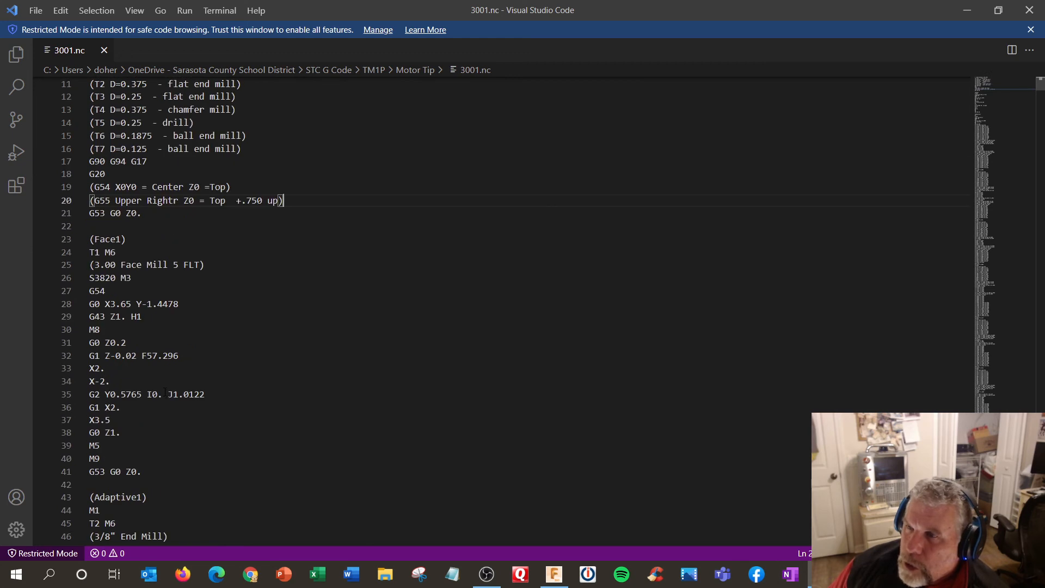
scroll(165, 392, down, 9)
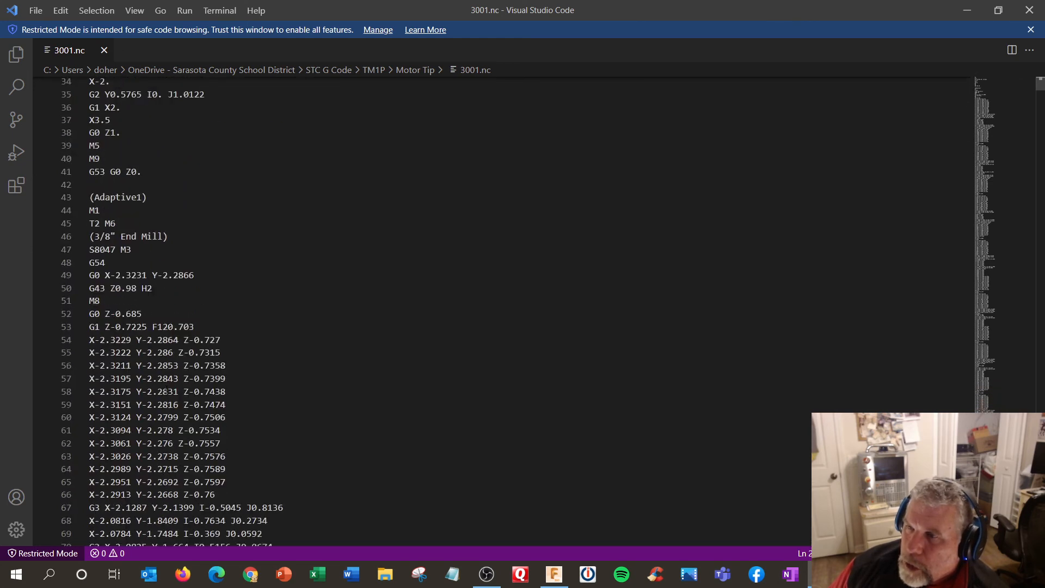
scroll(165, 392, down, 8)
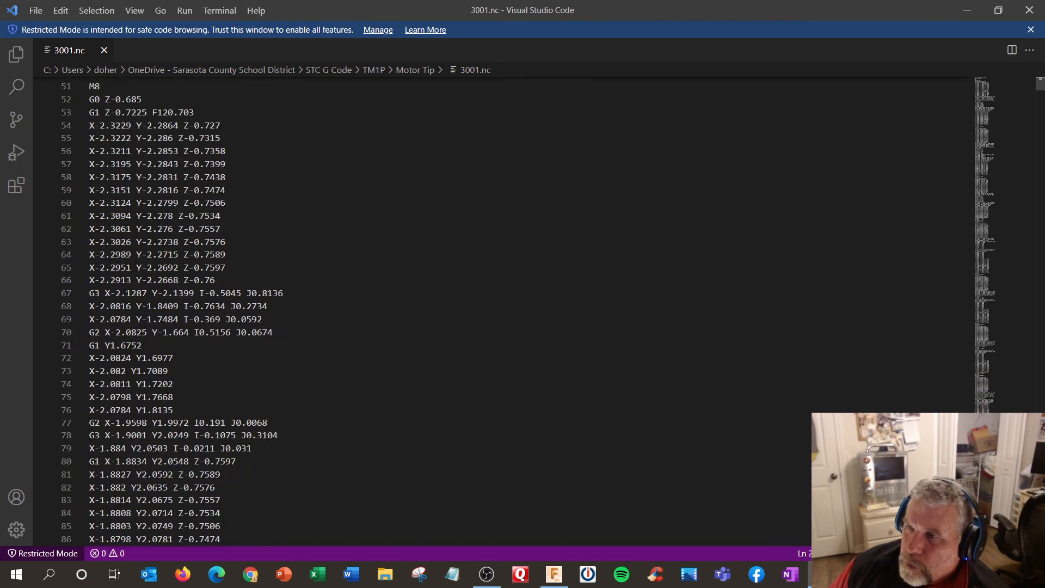
click(1030, 11)
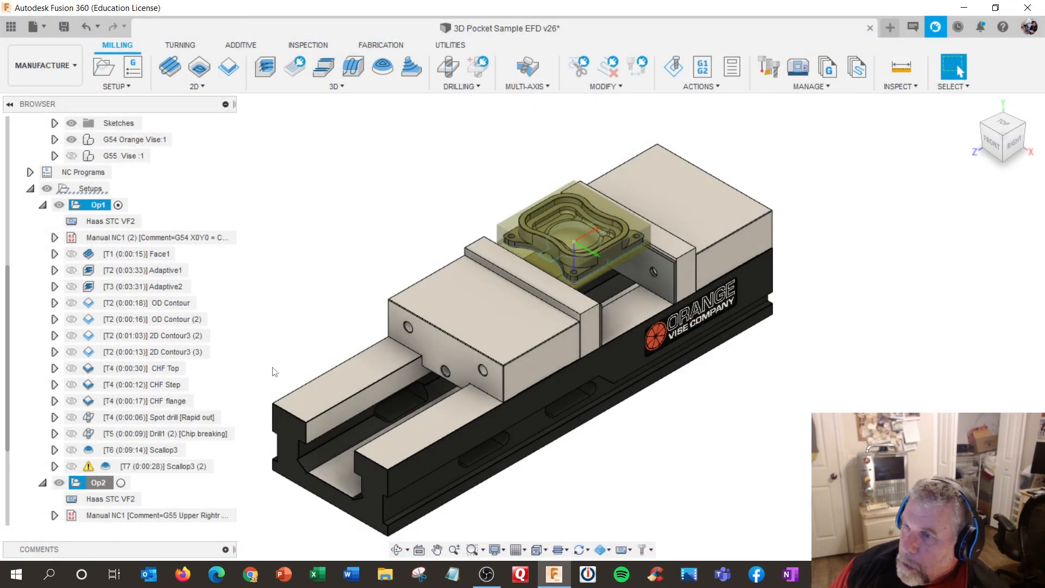
- Post Op1 and Op2 together again as program 3001 with tool change reordering enabled, replacing the existing 3001.nc in Motor Tip
click(101, 209)
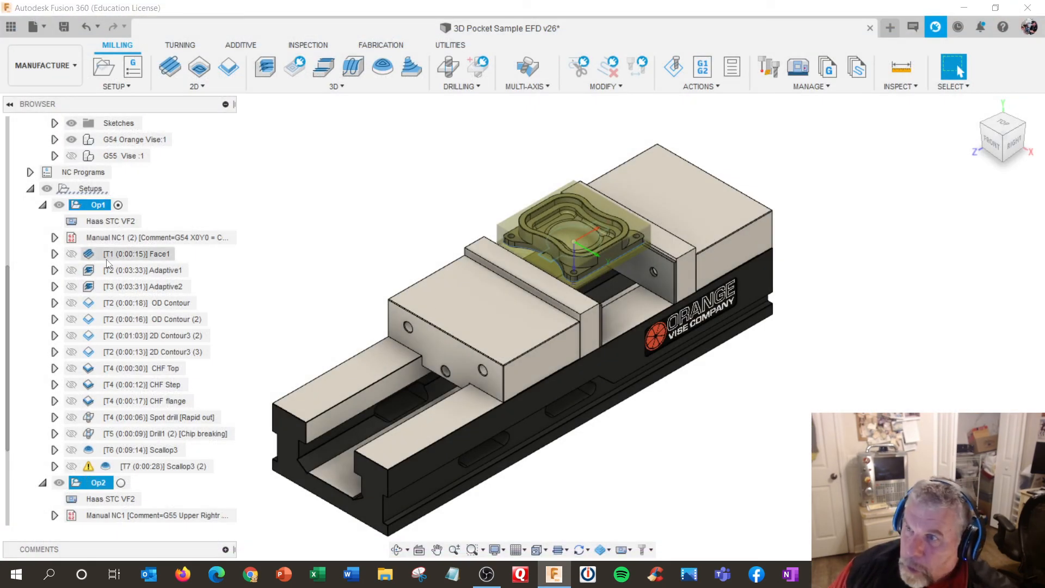
scroll(158, 515, down, 1)
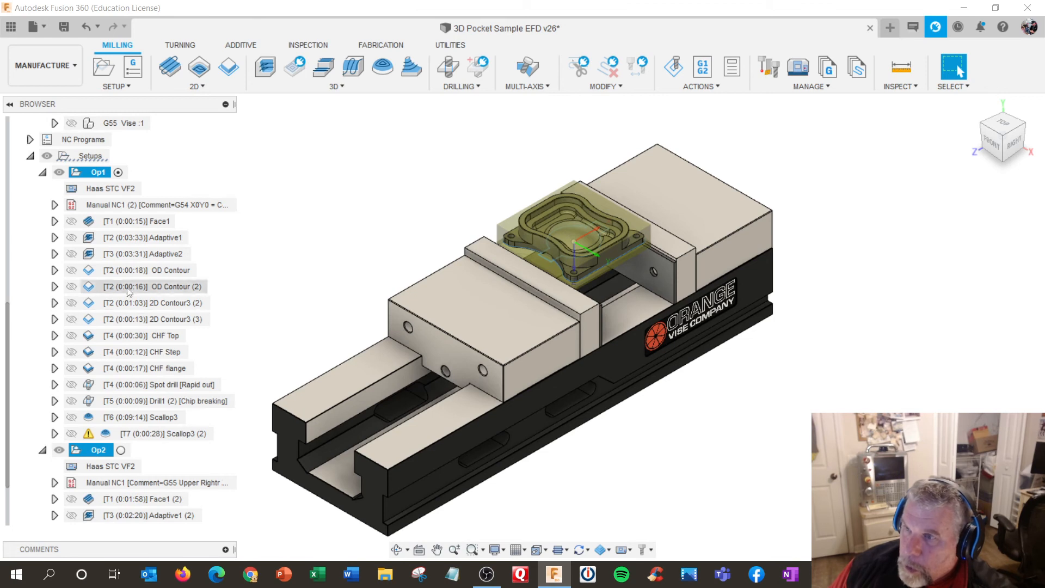
click(87, 172)
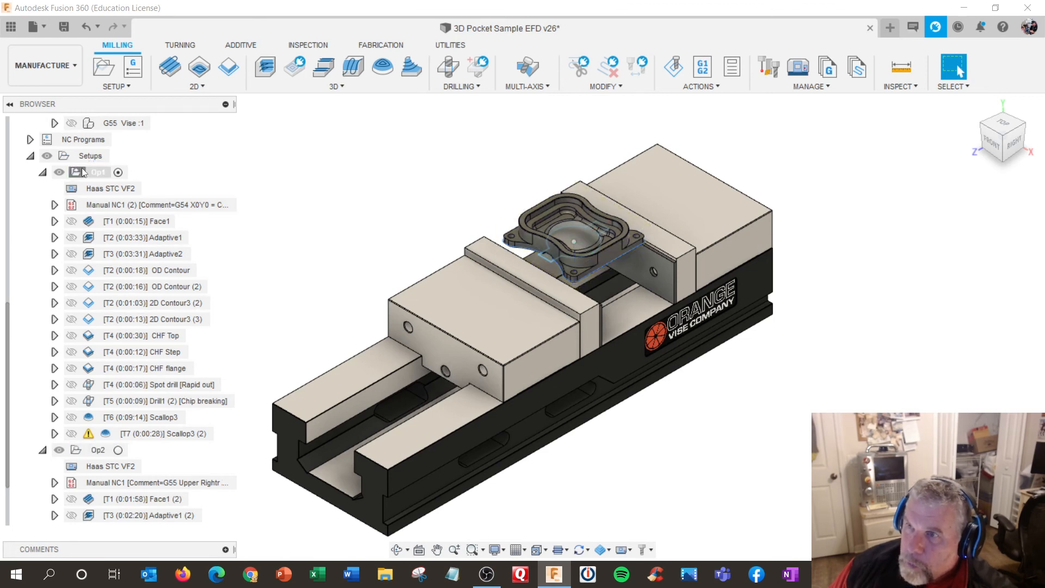
ctrl+click(97, 450)
right_click(98, 452)
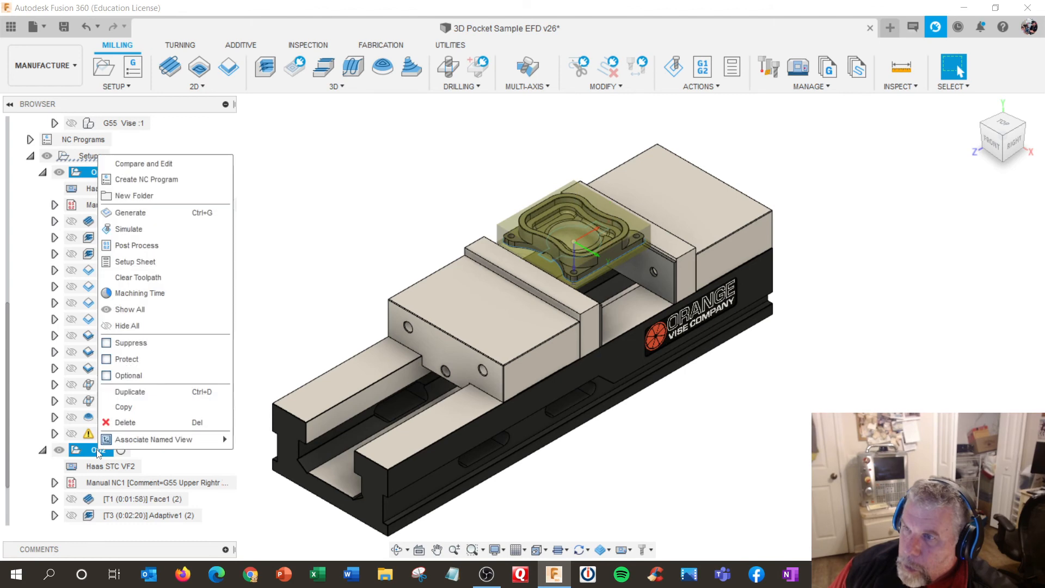
click(153, 246)
click(665, 314)
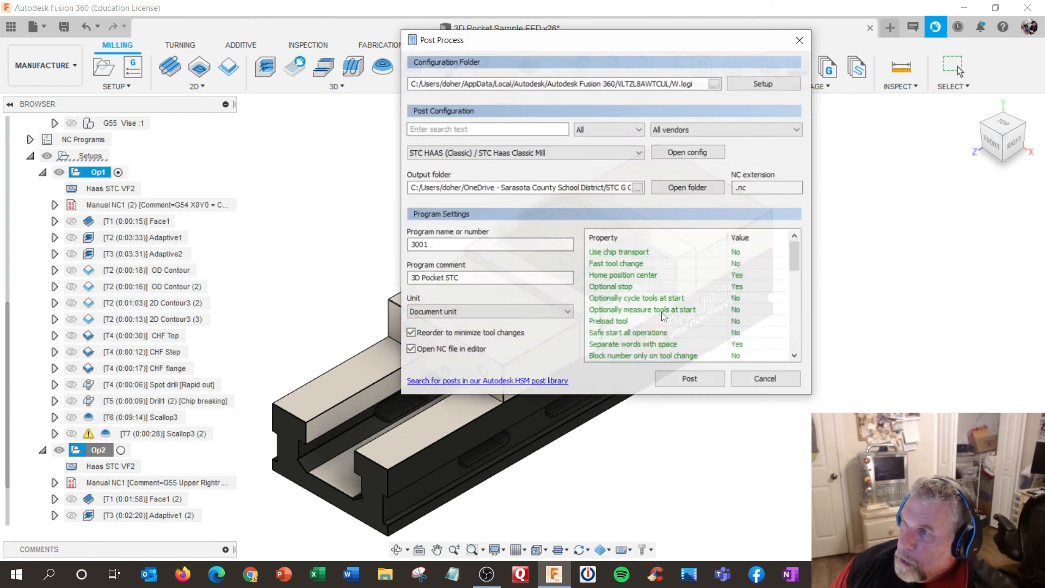
click(690, 379)
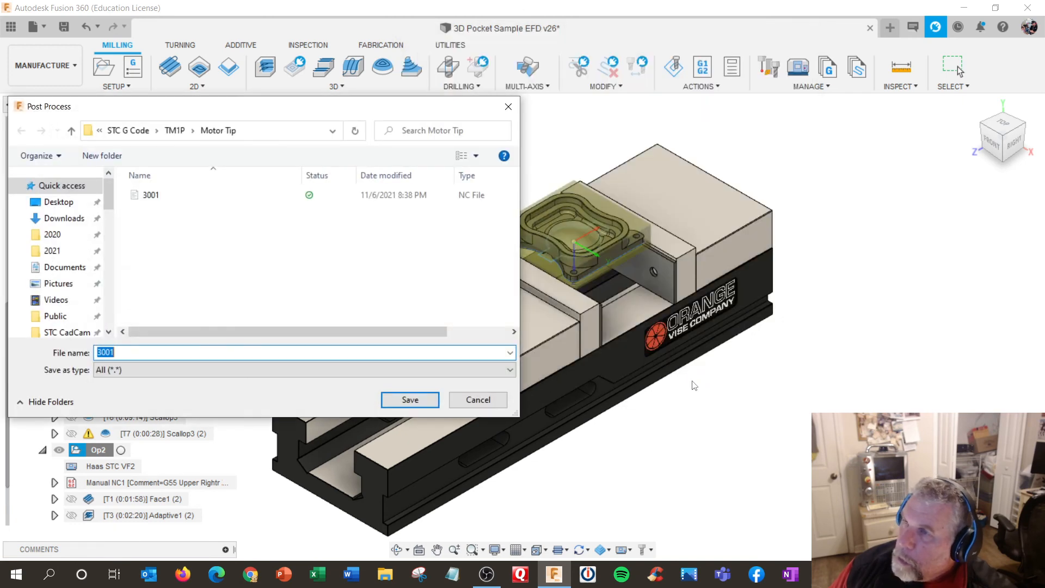
click(410, 400)
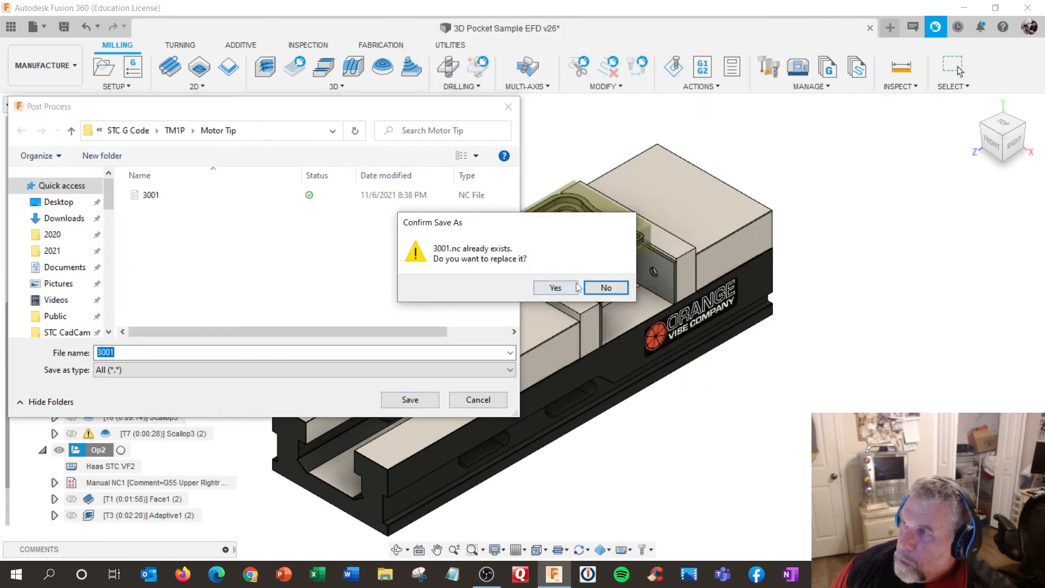
click(555, 287)
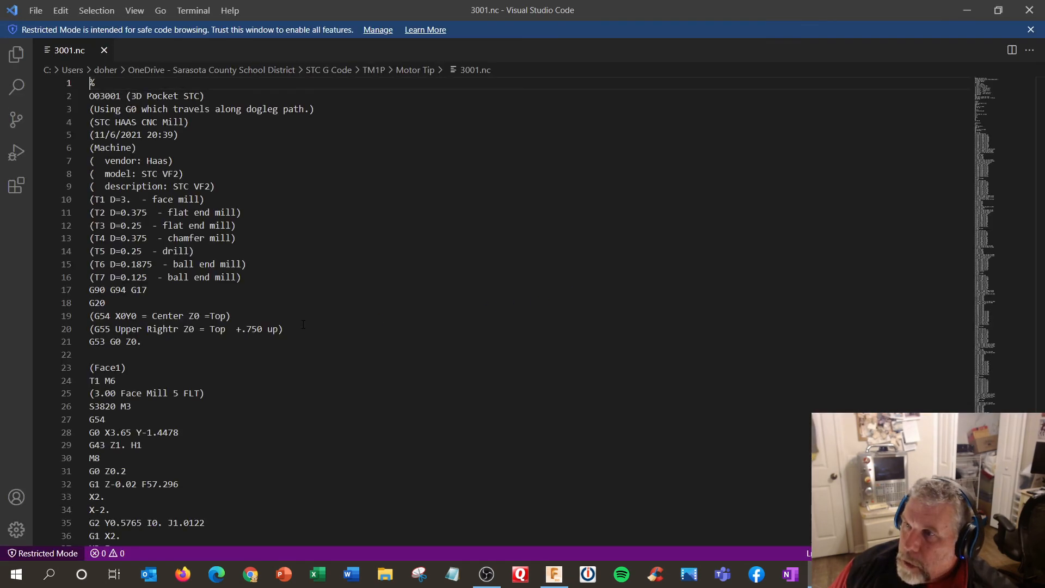
- Examine the reposted 3001.nc for the tool changes and work offsets in the Face1 and Adaptive1 sections
scroll(240, 352, down, 2)
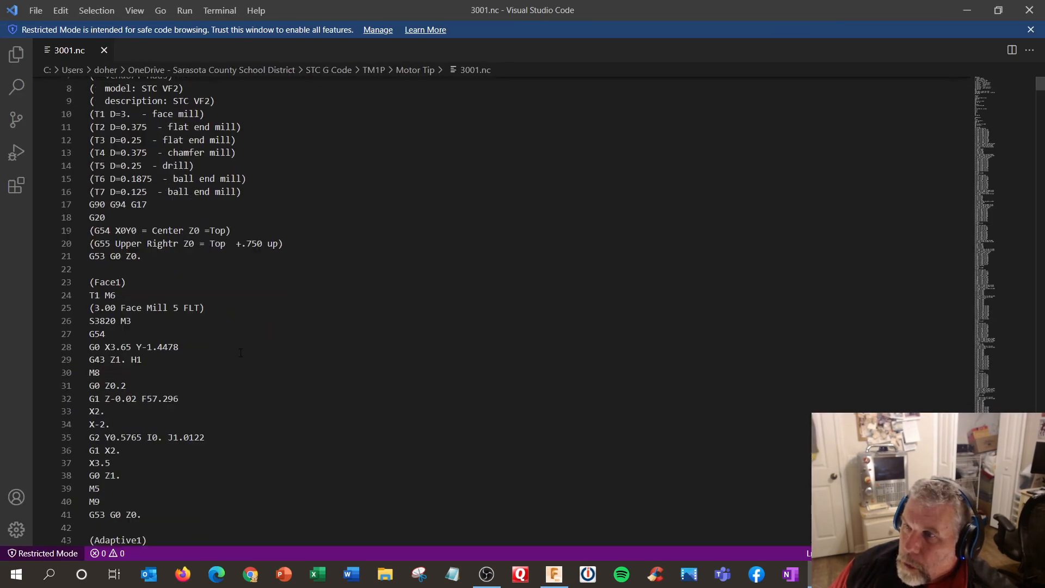
scroll(240, 353, down, 1)
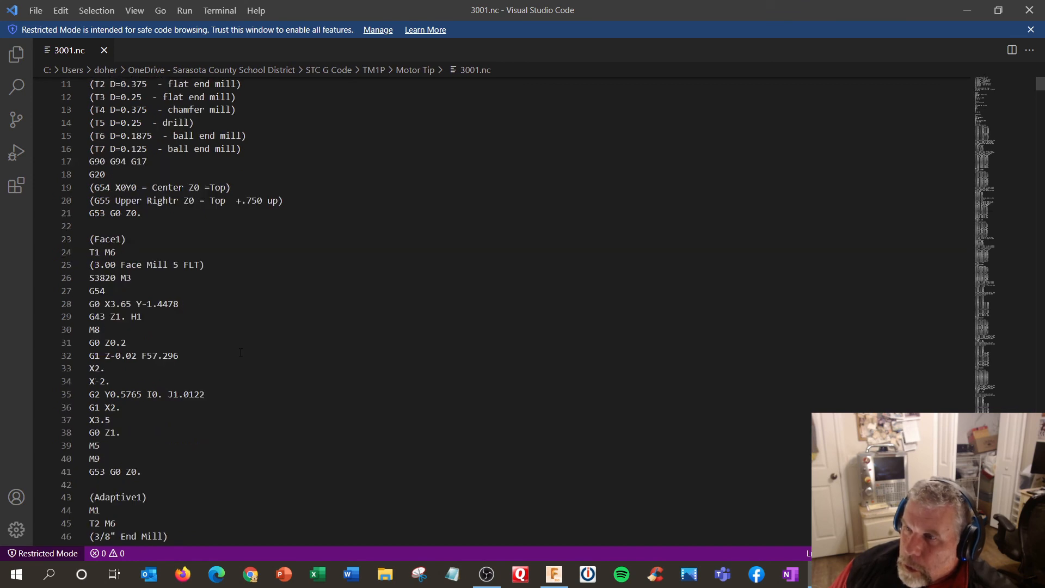
scroll(241, 353, down, 7)
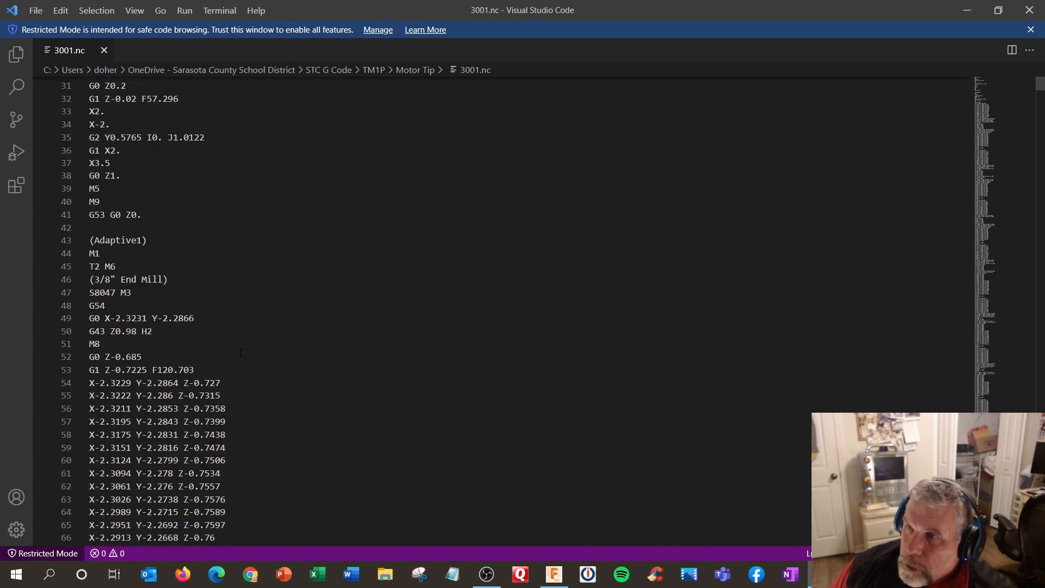
scroll(240, 353, down, 7)
scroll(240, 353, up, 7)
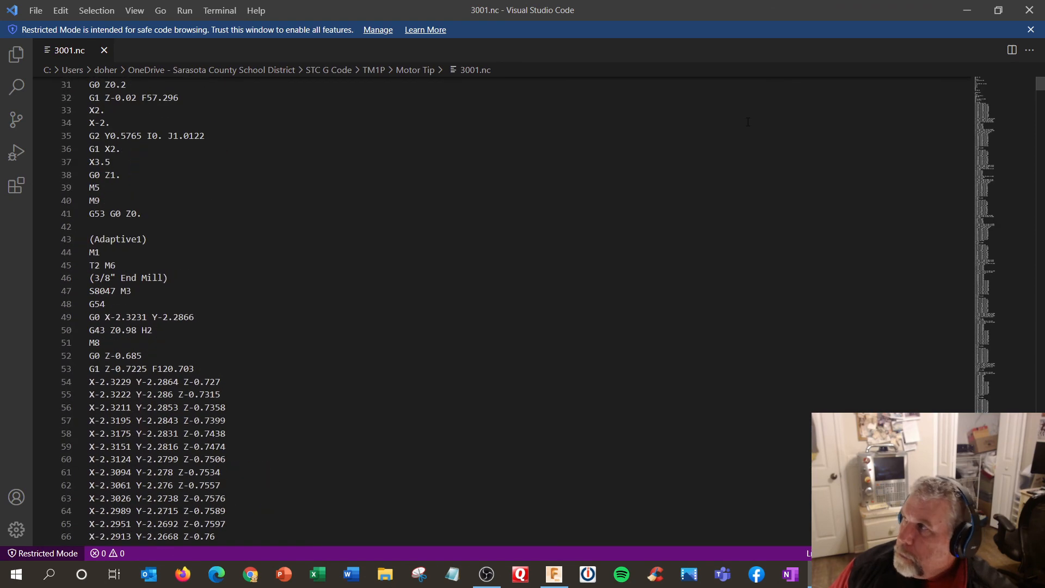
- Close the code editor and repost Op1 and Op2 as program 3001 with minimized tool changes, overwriting 3001.nc in Motor Tip
click(1025, 10)
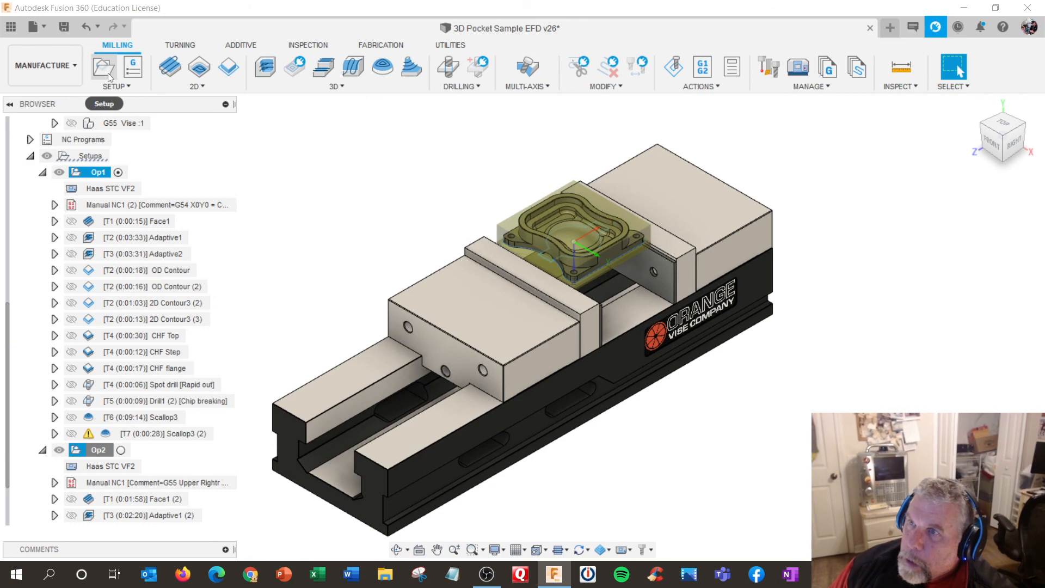
click(133, 66)
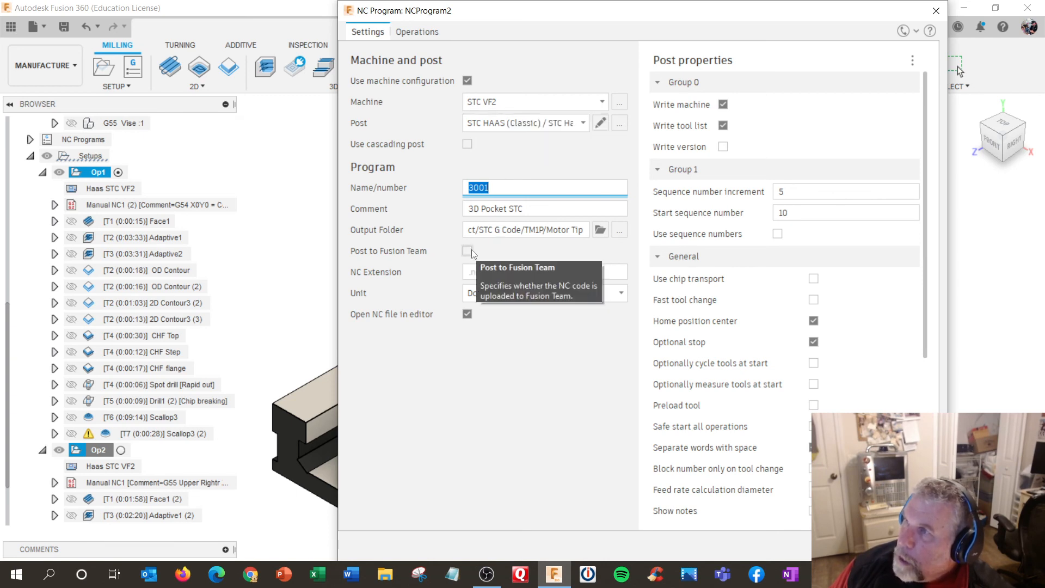
click(416, 32)
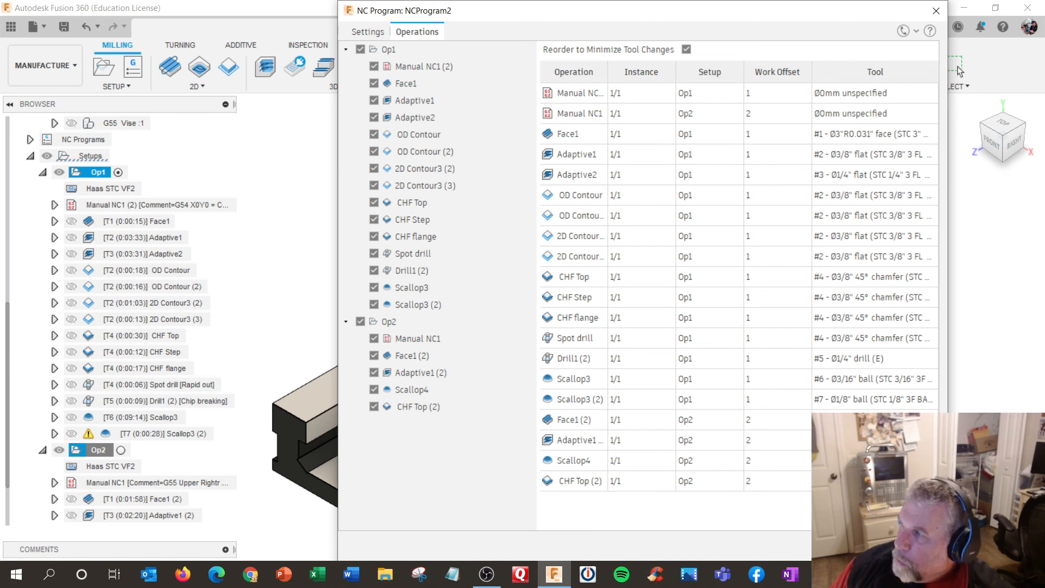
key(Return)
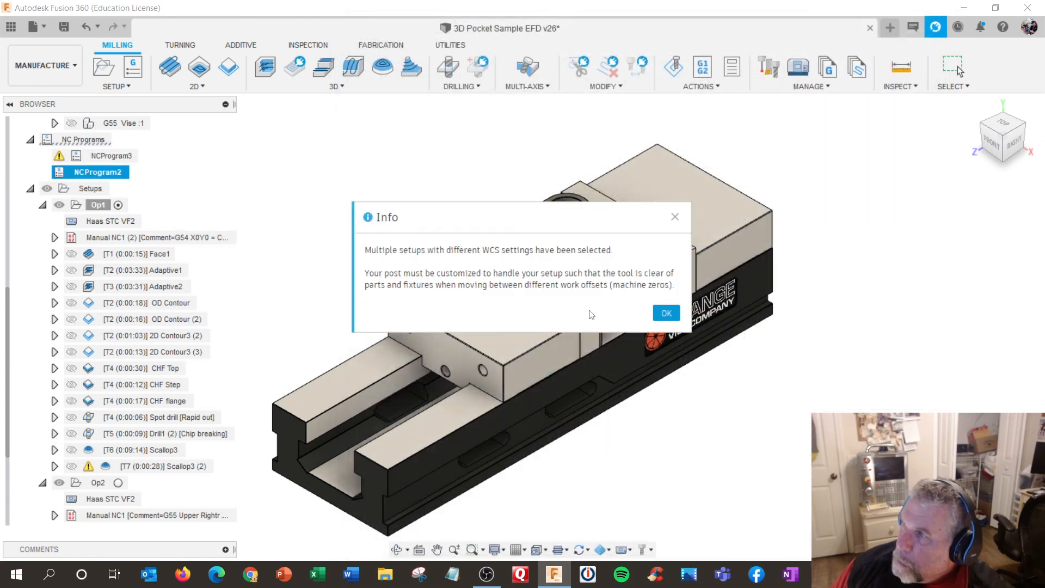
click(666, 313)
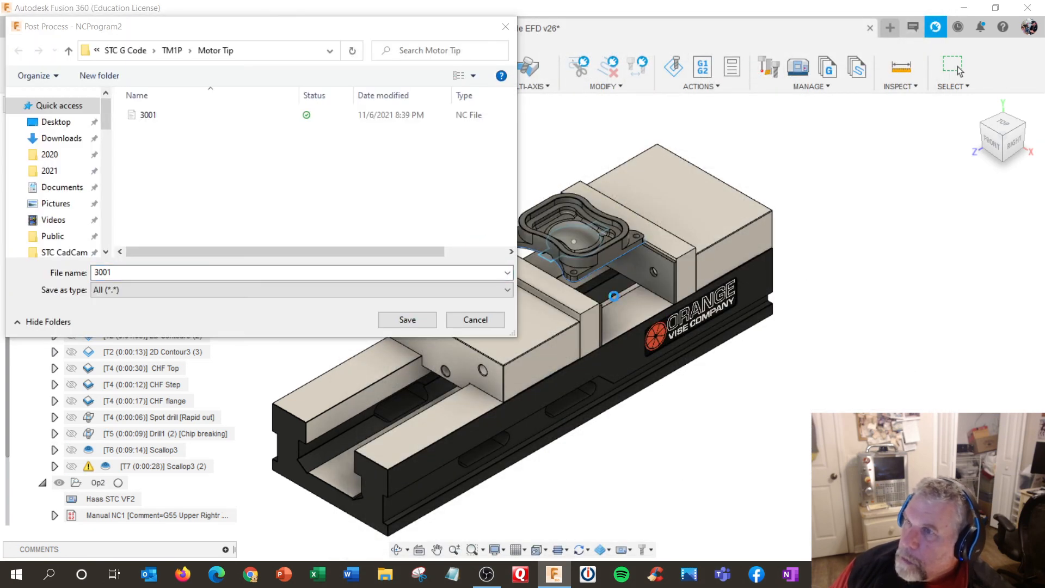
click(420, 322)
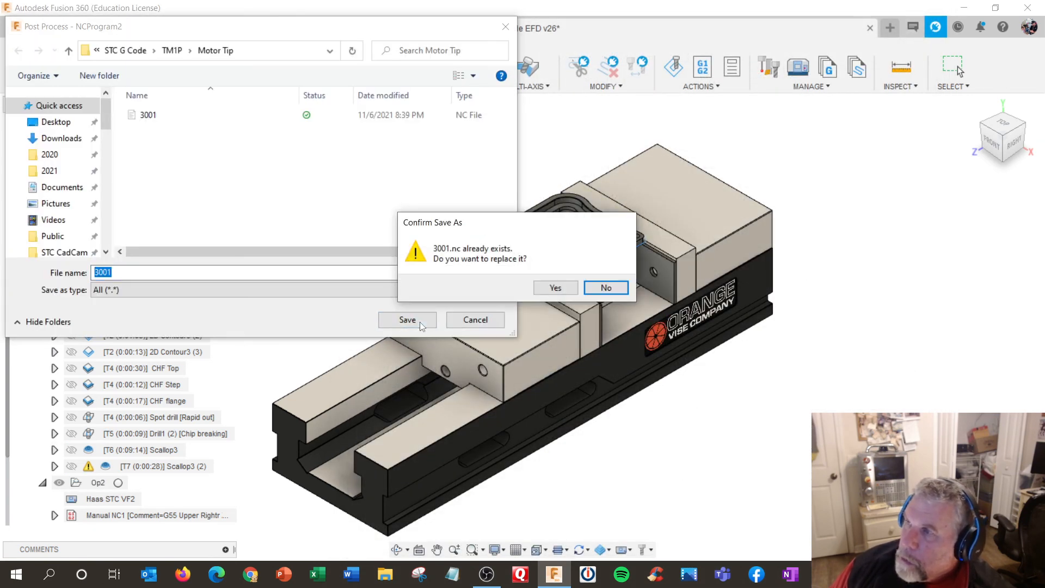
click(562, 287)
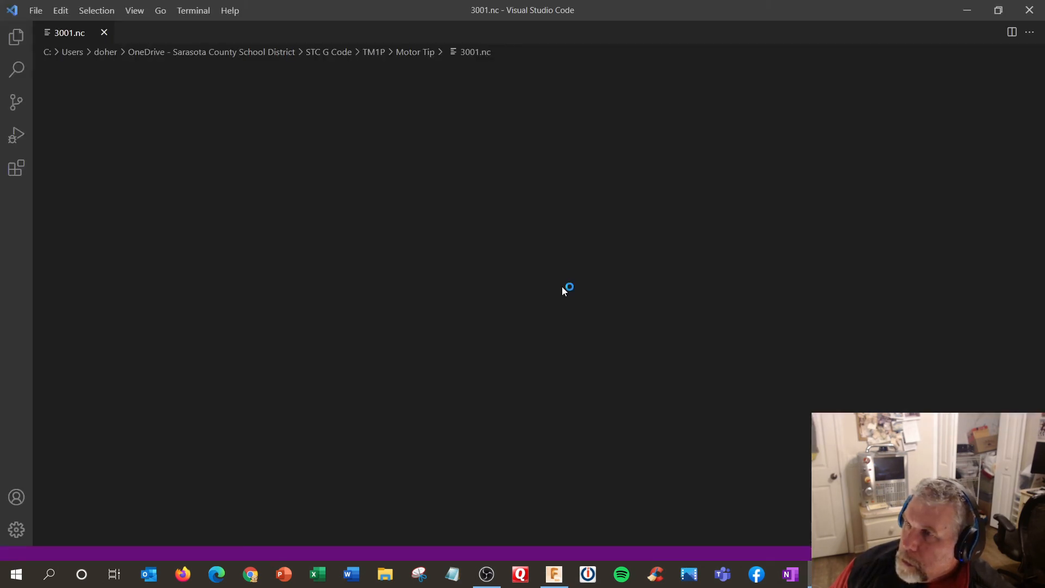
- Check the tool list, work offset comments and Face1 section in the new 3001.nc, and close the editor
scroll(563, 286, down, 3)
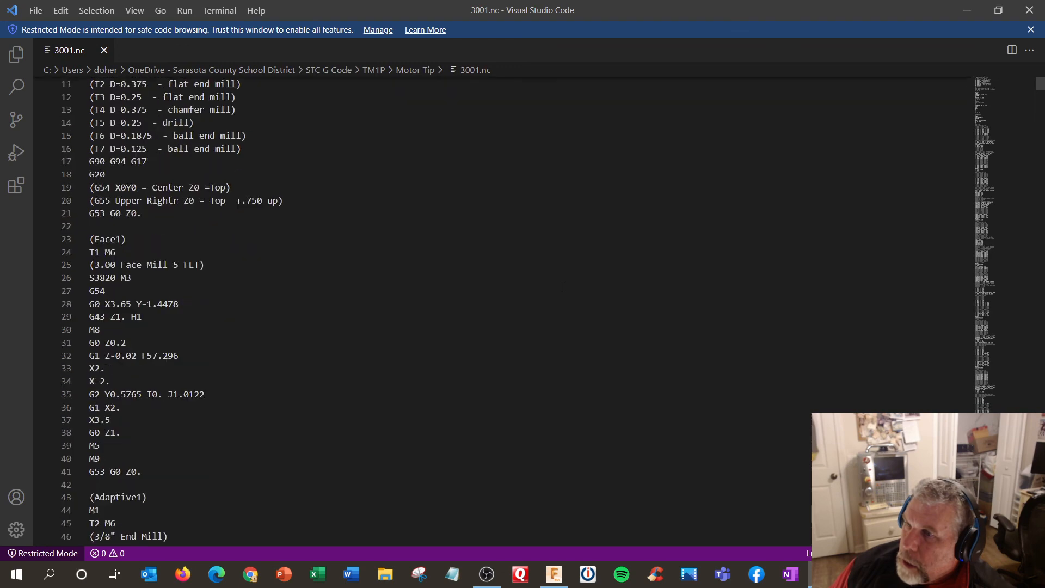
scroll(563, 286, up, 3)
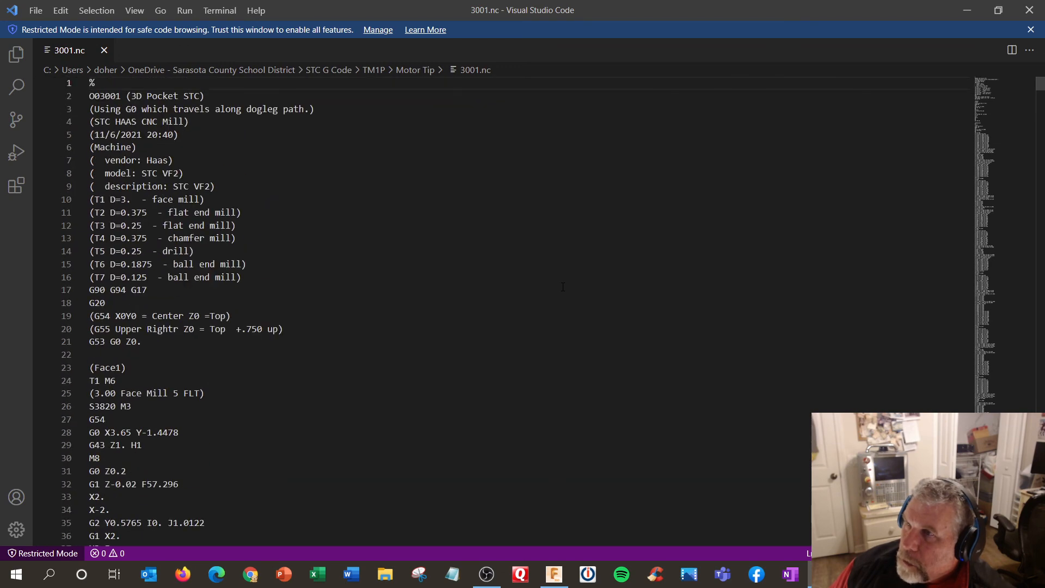
click(1023, 13)
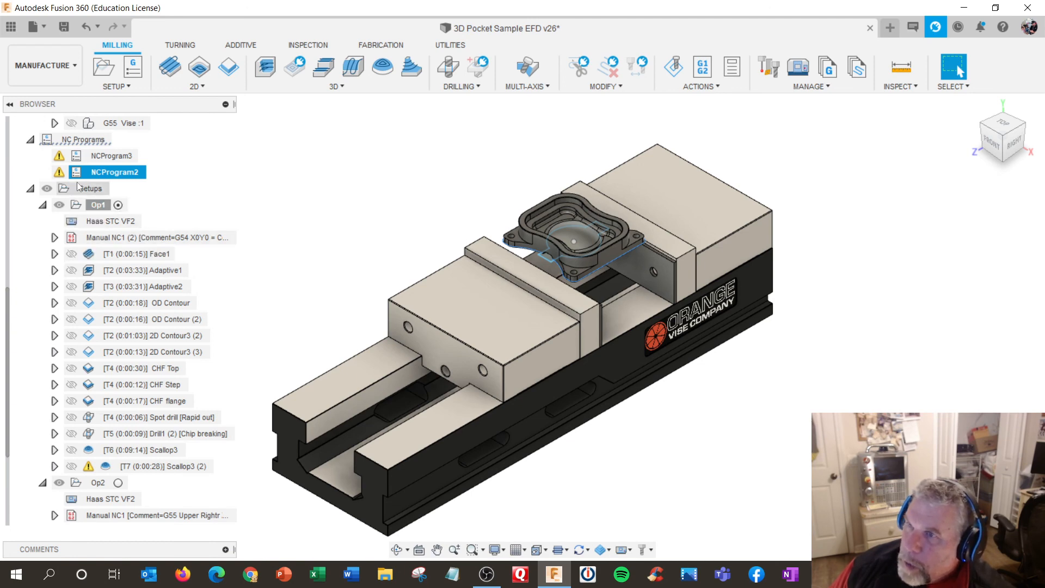
- Read the warning logs of NCProgram2 and NCProgram3
click(60, 173)
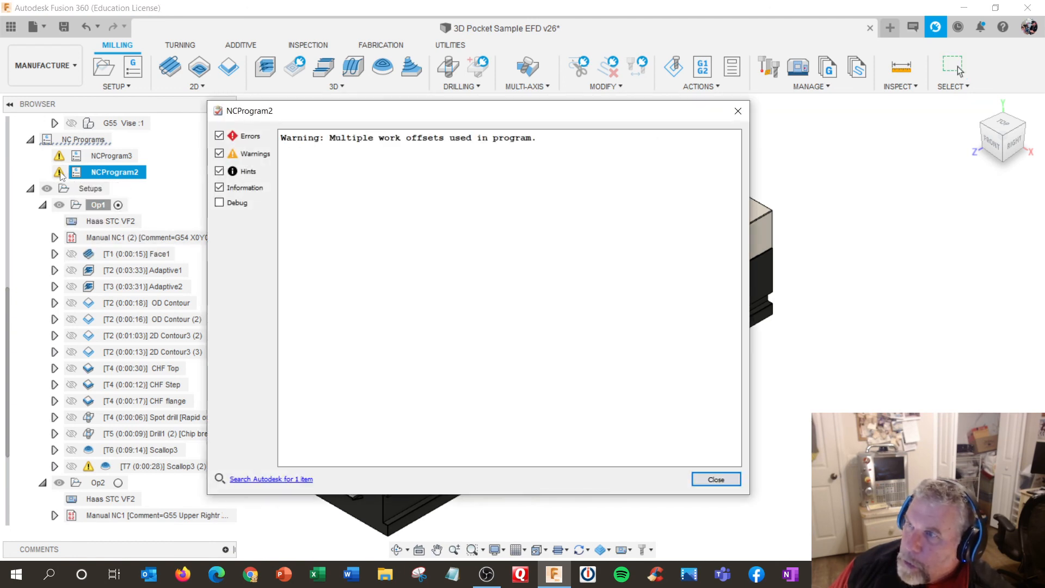
click(714, 479)
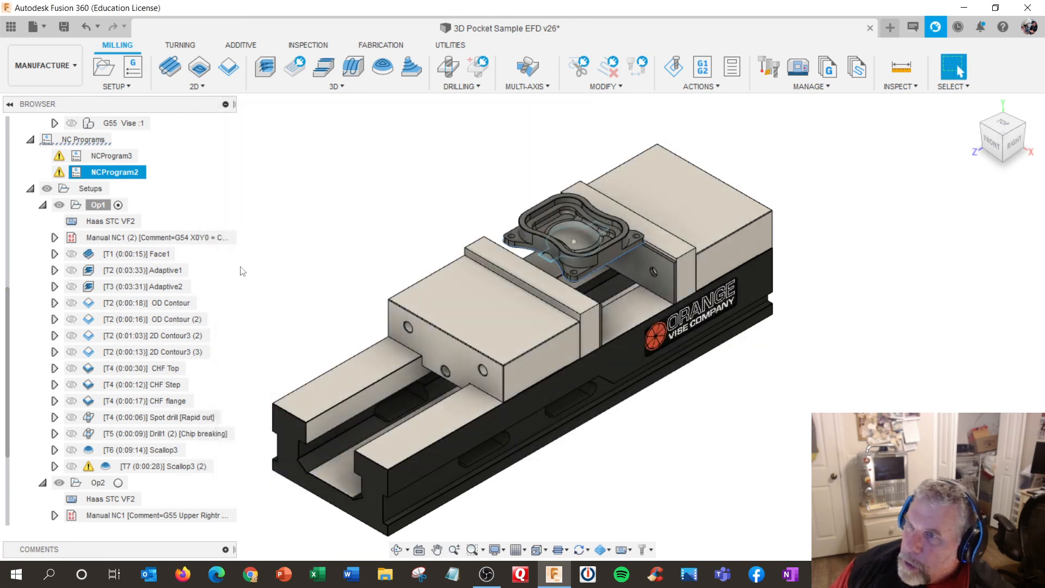
click(59, 158)
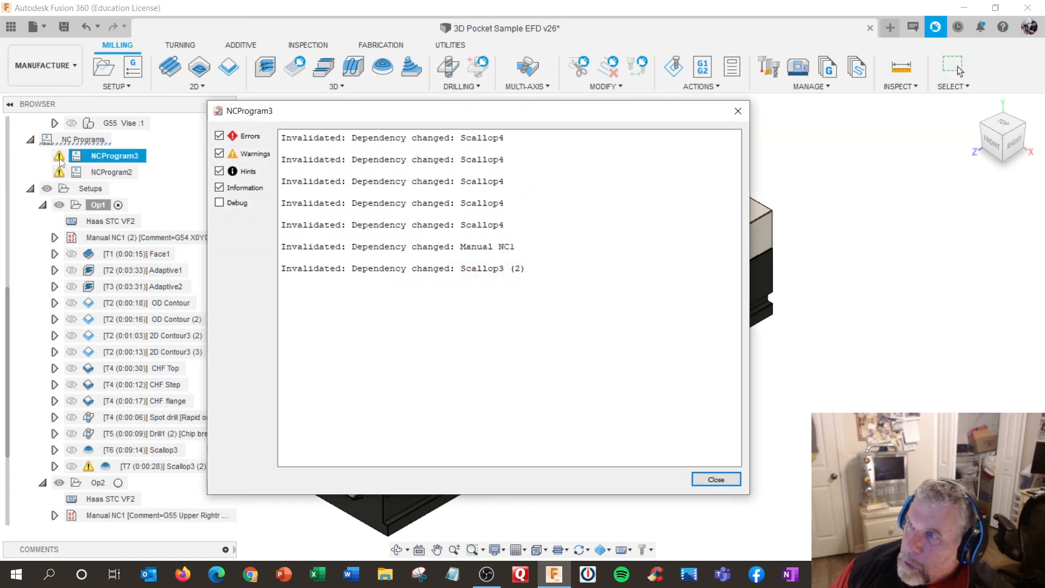
click(715, 479)
- Delete NCProgram3 from the NC programs
right_click(123, 160)
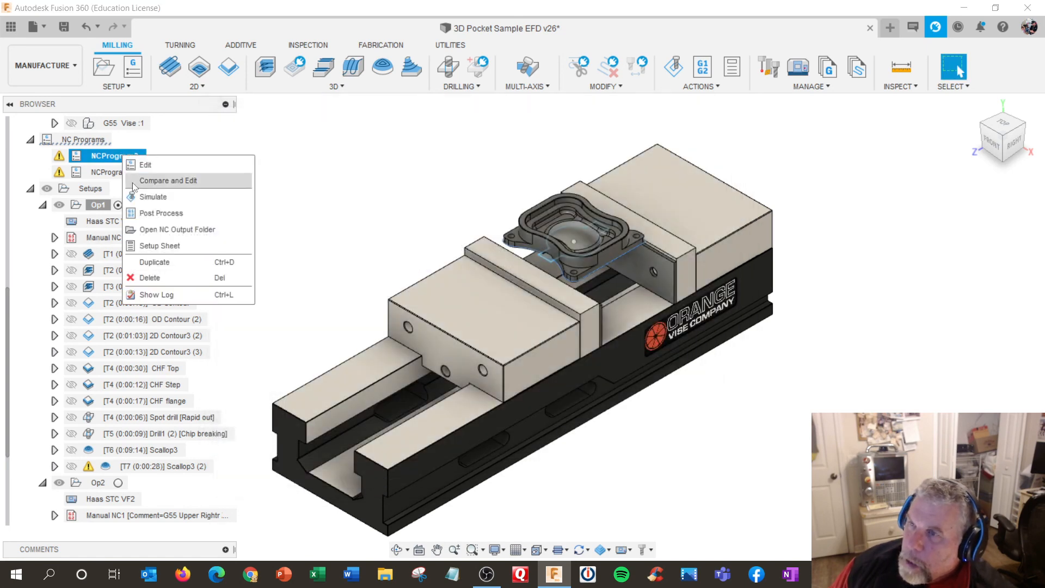
click(150, 278)
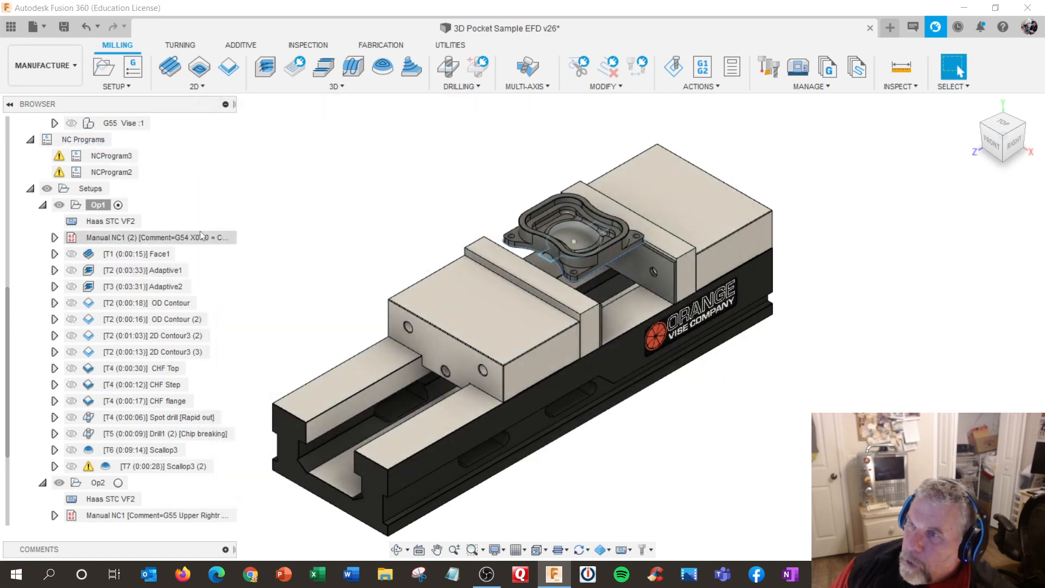
click(79, 158)
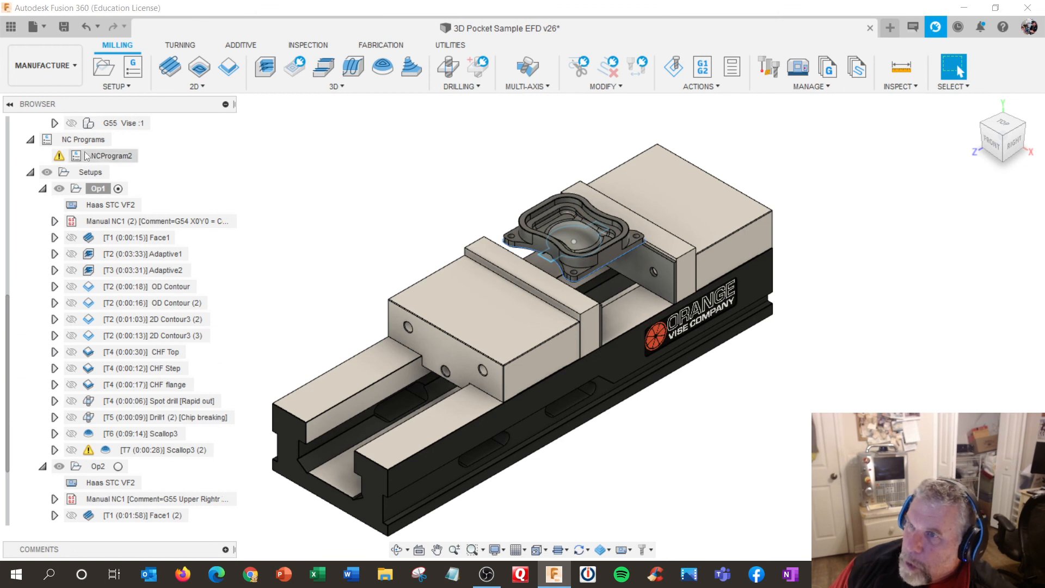
right_click(86, 157)
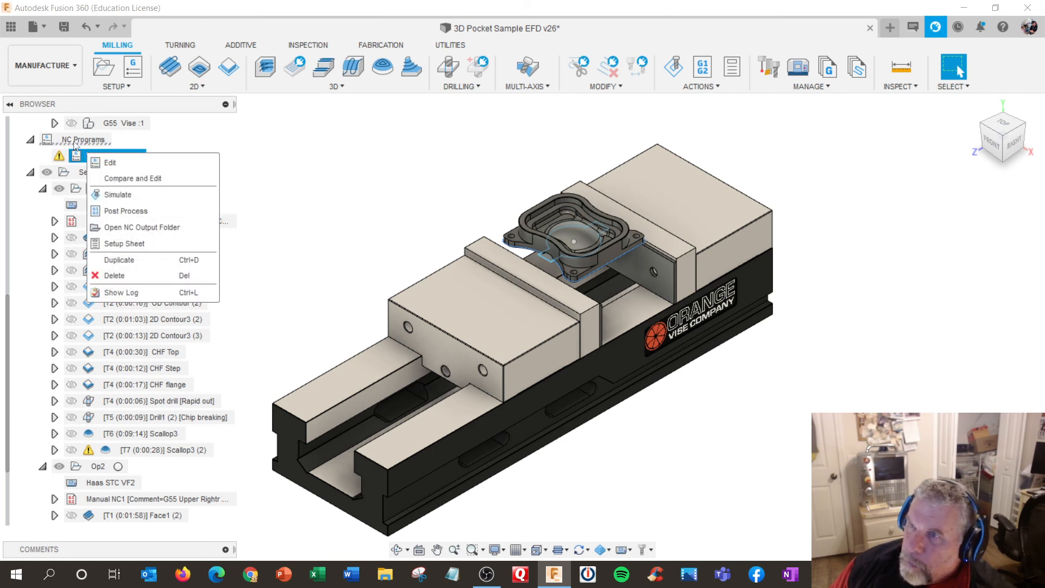
click(76, 141)
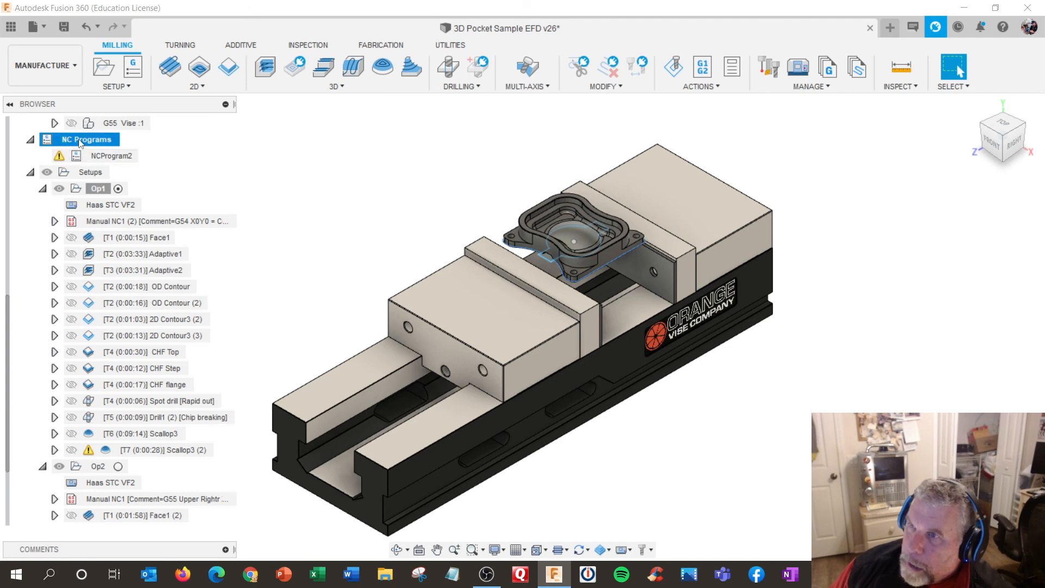